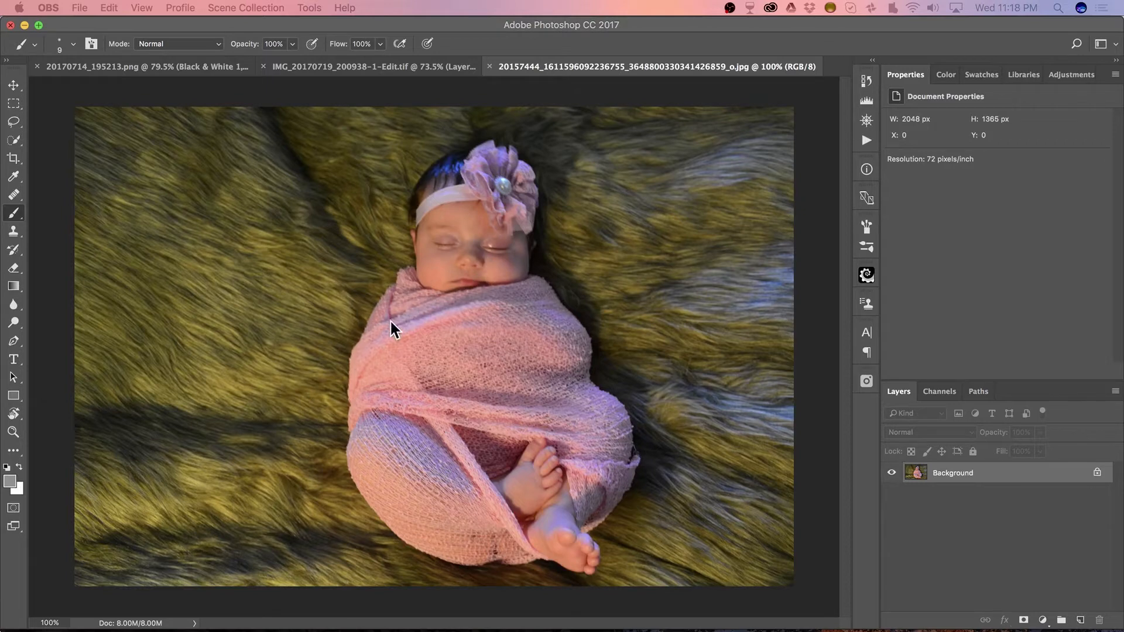
Add a new layer above the baby photo and set the foreground color to dark red.
click(1080, 620)
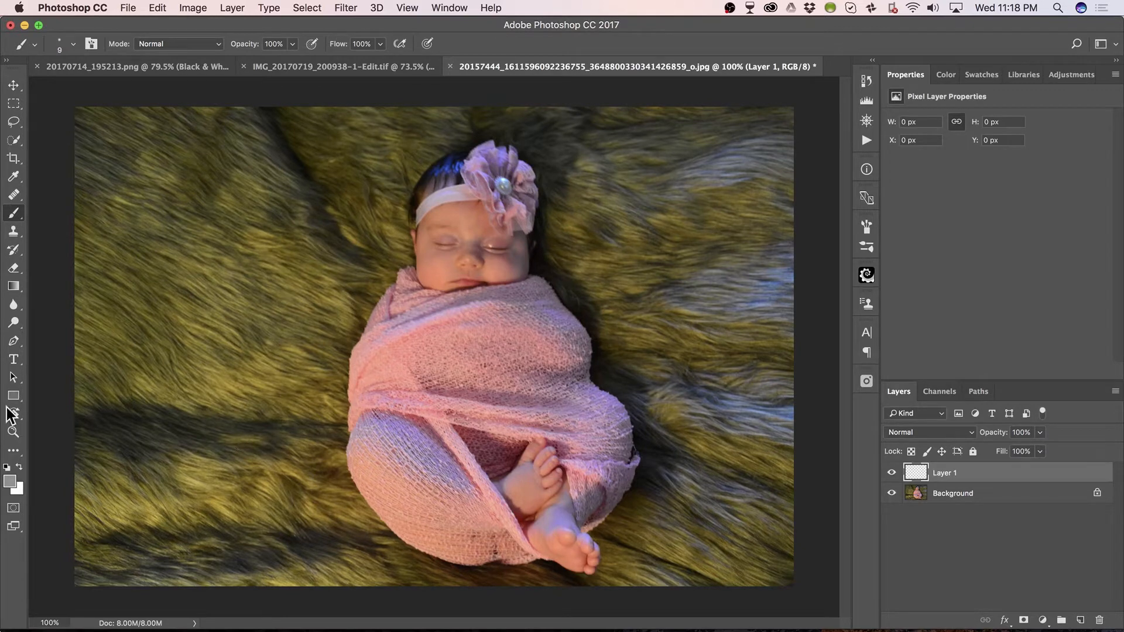
click(10, 481)
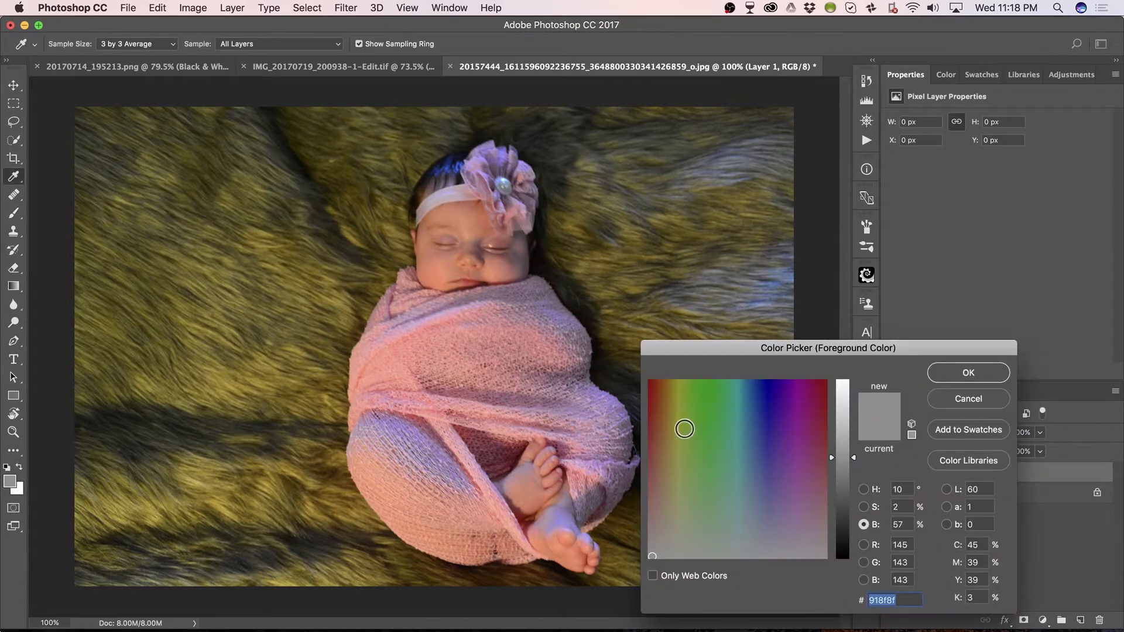
click(660, 406)
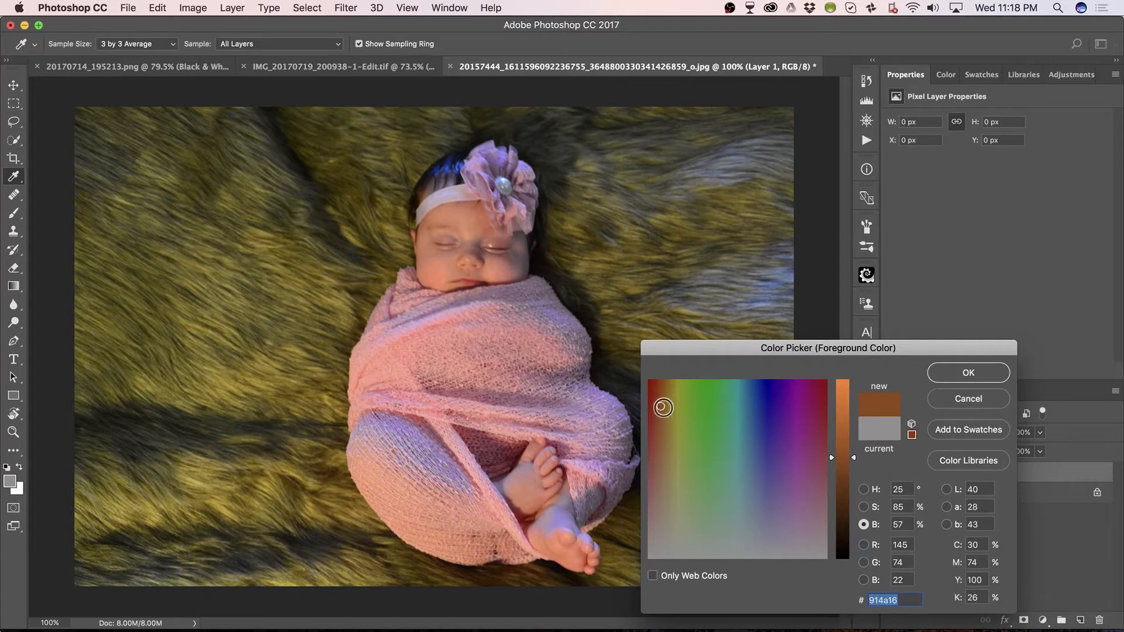
drag(661, 407, 648, 379)
click(969, 376)
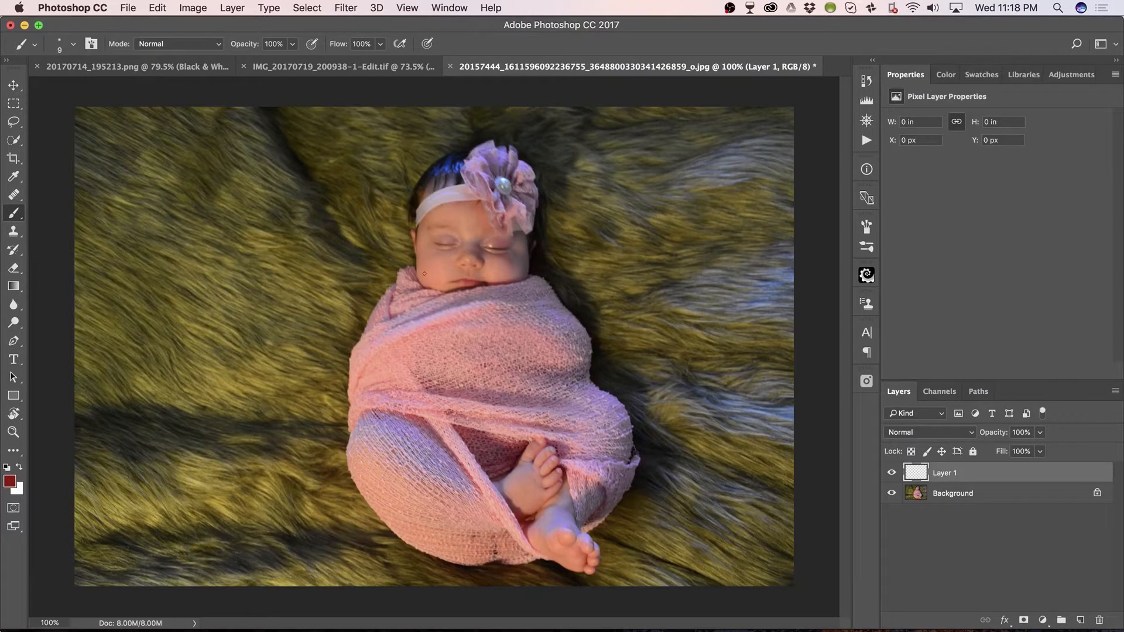
Sample the warm skin tone from the baby's cheek and paint strokes across the wrap marking the warm light coming from the lower-left background.
alt+click(446, 253)
drag(189, 534, 350, 409)
mouse_move(220, 495)
mouse_down()
mouse_move(349, 411)
mouse_move(240, 521)
mouse_up()
drag(353, 351, 328, 362)
drag(417, 443, 428, 416)
drag(419, 434, 432, 422)
drag(348, 364, 311, 368)
drag(446, 382, 433, 394)
drag(416, 415, 405, 425)
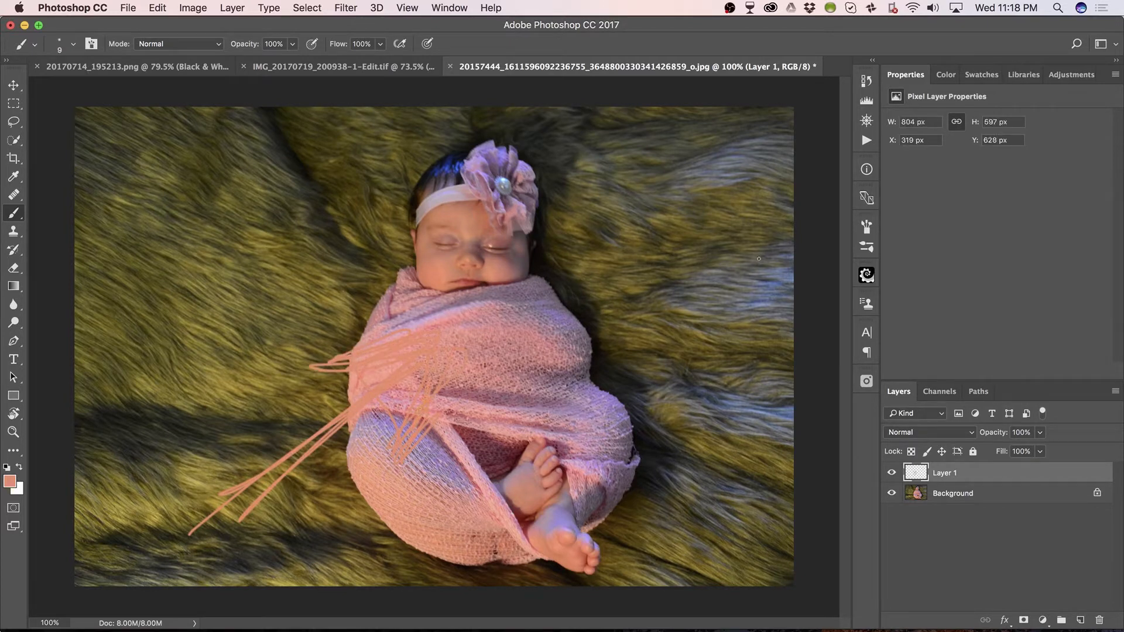
Sample the blue highlight in the hair and paint lines marking the blue light's direction onto the head, wrap and feet.
click(449, 168)
key(ctrl+z)
alt+click(449, 167)
mouse_move(710, 138)
mouse_down()
mouse_move(598, 301)
mouse_move(512, 476)
mouse_move(533, 389)
mouse_move(551, 374)
mouse_move(594, 415)
mouse_move(520, 466)
mouse_up()
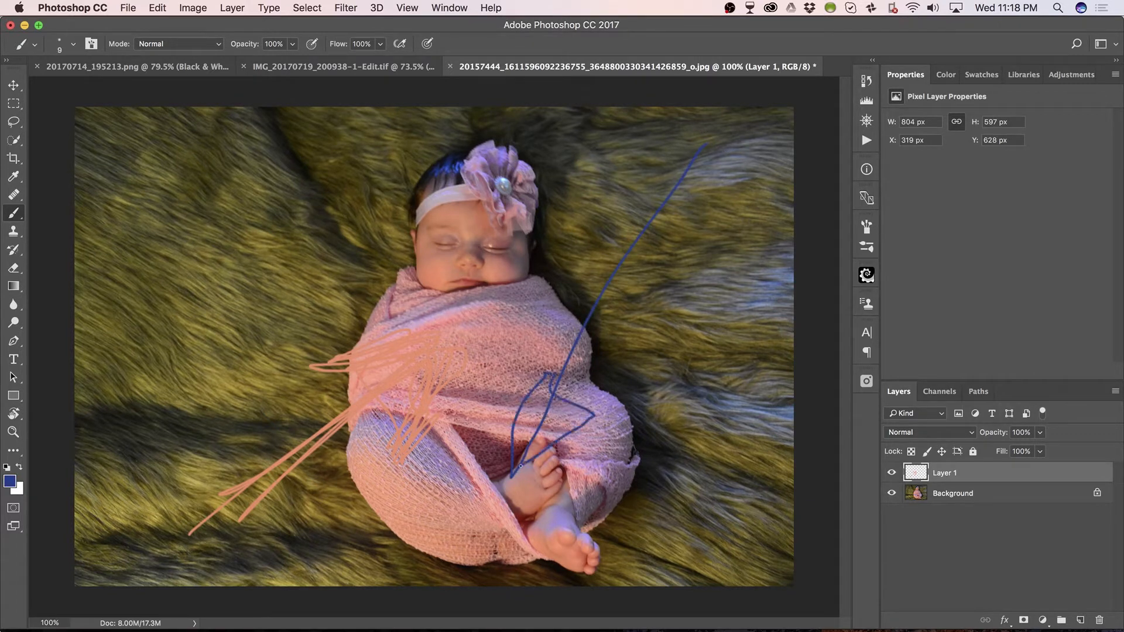
mouse_move(502, 121)
mouse_down()
mouse_move(430, 211)
mouse_move(431, 190)
mouse_move(475, 181)
mouse_up()
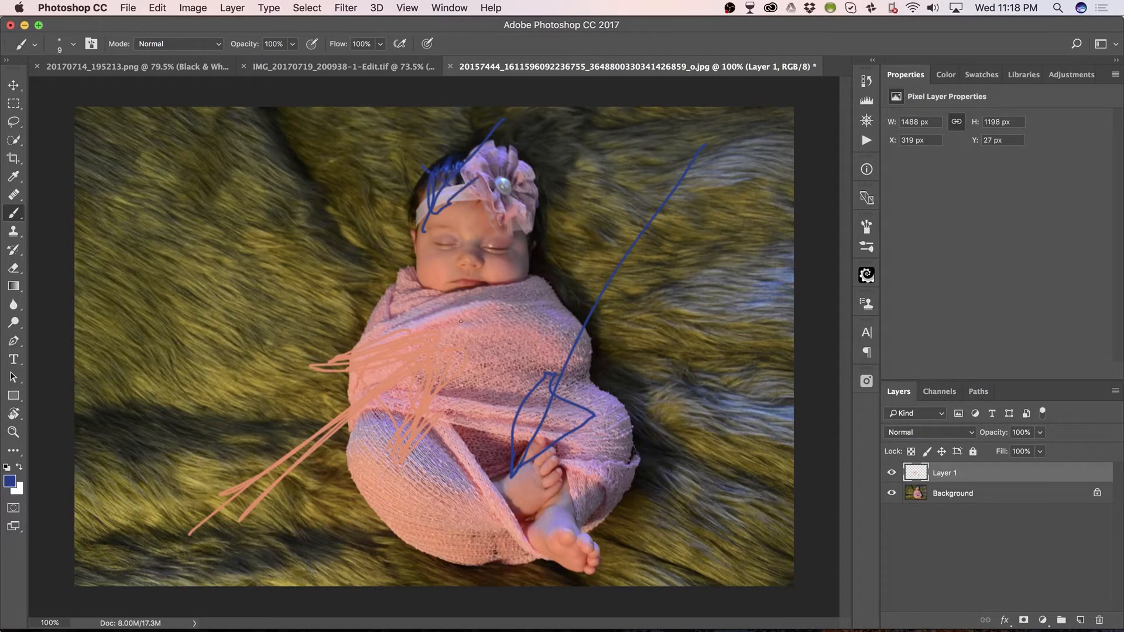
drag(360, 426, 380, 434)
mouse_move(542, 140)
mouse_down()
mouse_move(503, 395)
mouse_move(485, 398)
mouse_move(539, 358)
mouse_move(490, 436)
mouse_up()
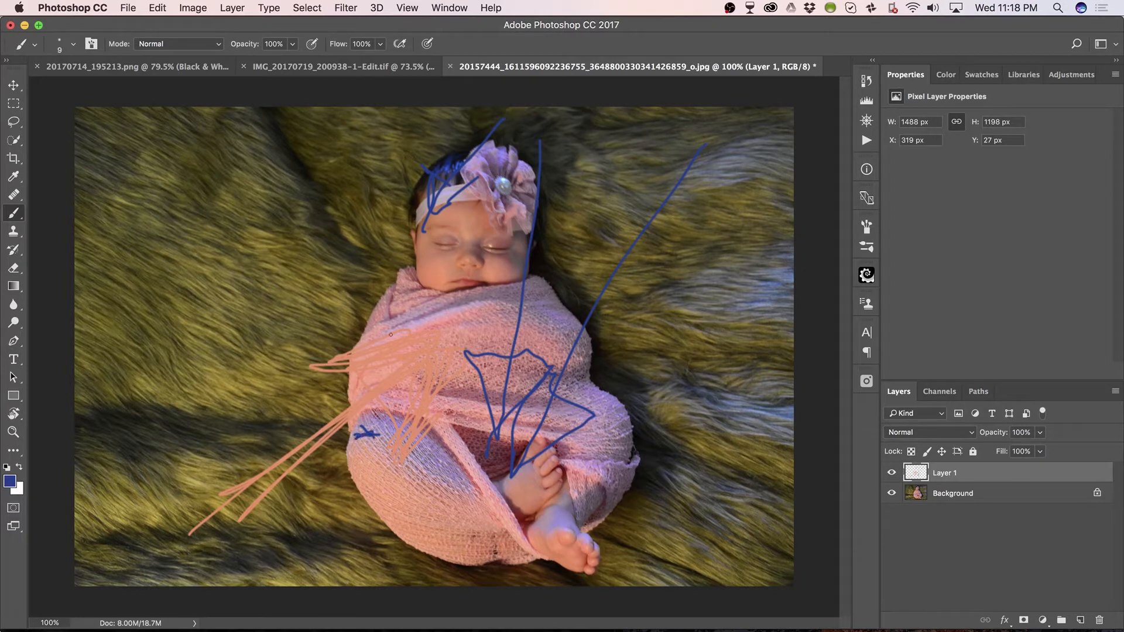
Paint more blue marks on the chest wrap, the upper-right fur and the lower-left wrap to indicate the conflicting light directions.
drag(385, 332, 435, 323)
mouse_move(673, 199)
mouse_down()
mouse_move(784, 175)
mouse_move(723, 151)
mouse_move(656, 198)
mouse_up()
drag(733, 151, 731, 279)
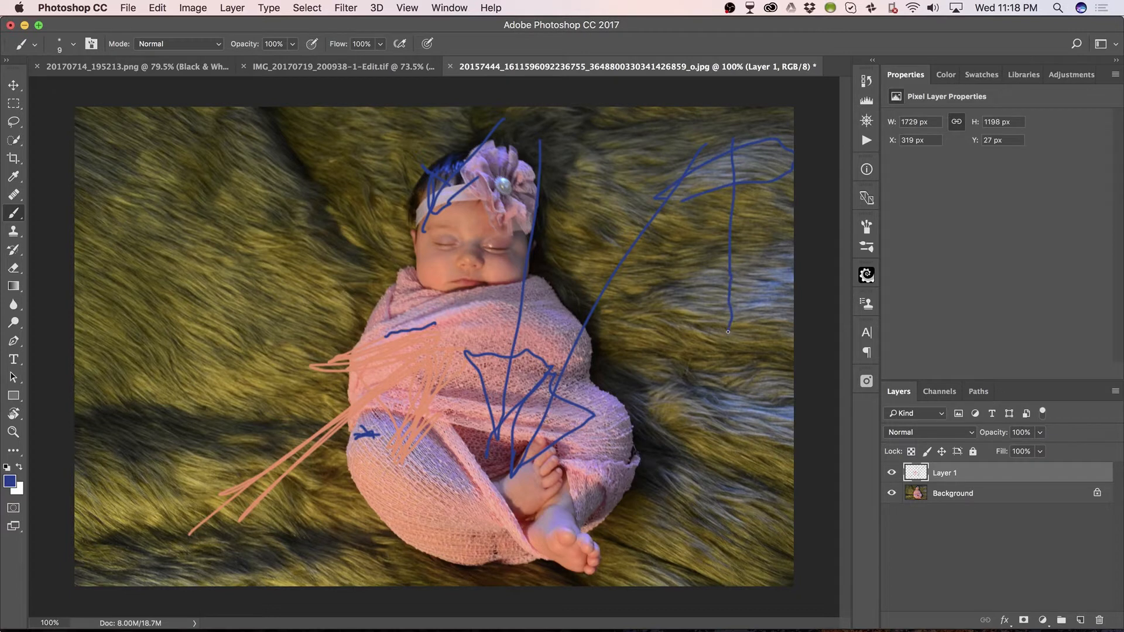
mouse_move(751, 141)
mouse_down()
mouse_move(693, 334)
mouse_move(713, 267)
mouse_up()
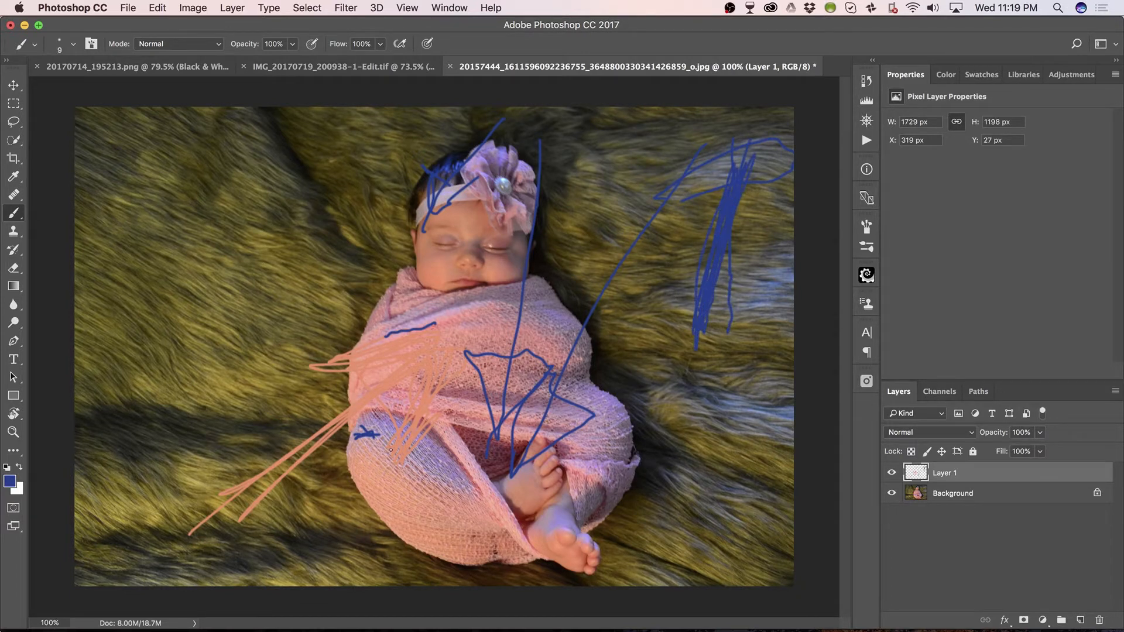
mouse_move(320, 515)
mouse_down()
mouse_move(344, 495)
mouse_move(327, 516)
mouse_up()
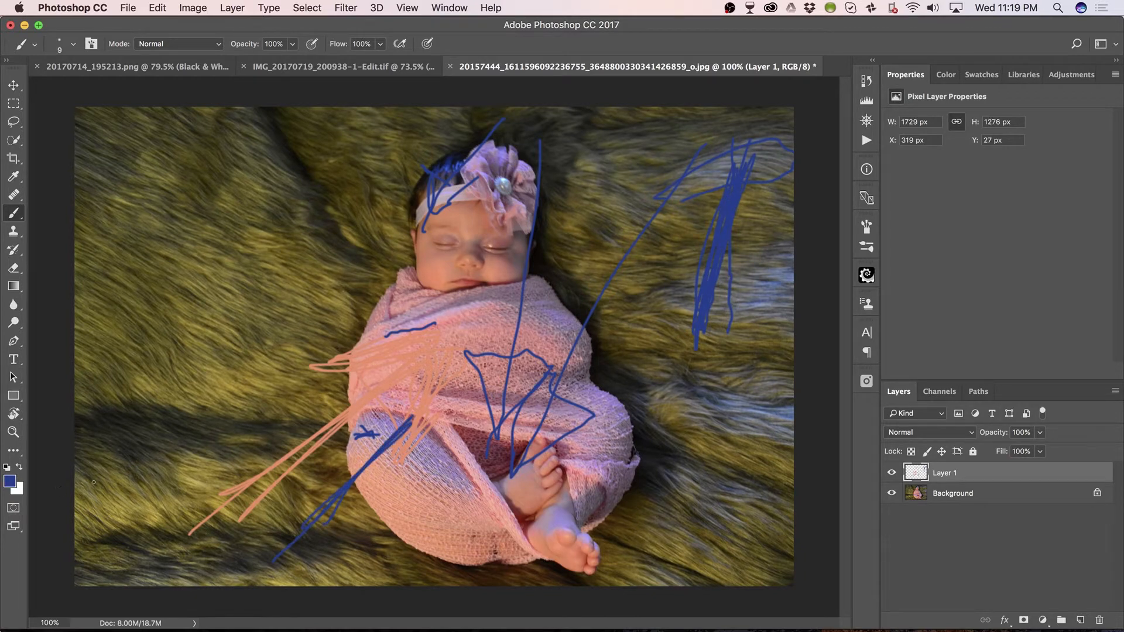
mouse_move(365, 392)
mouse_down()
mouse_move(398, 406)
mouse_move(361, 425)
mouse_move(437, 421)
mouse_move(414, 430)
mouse_up()
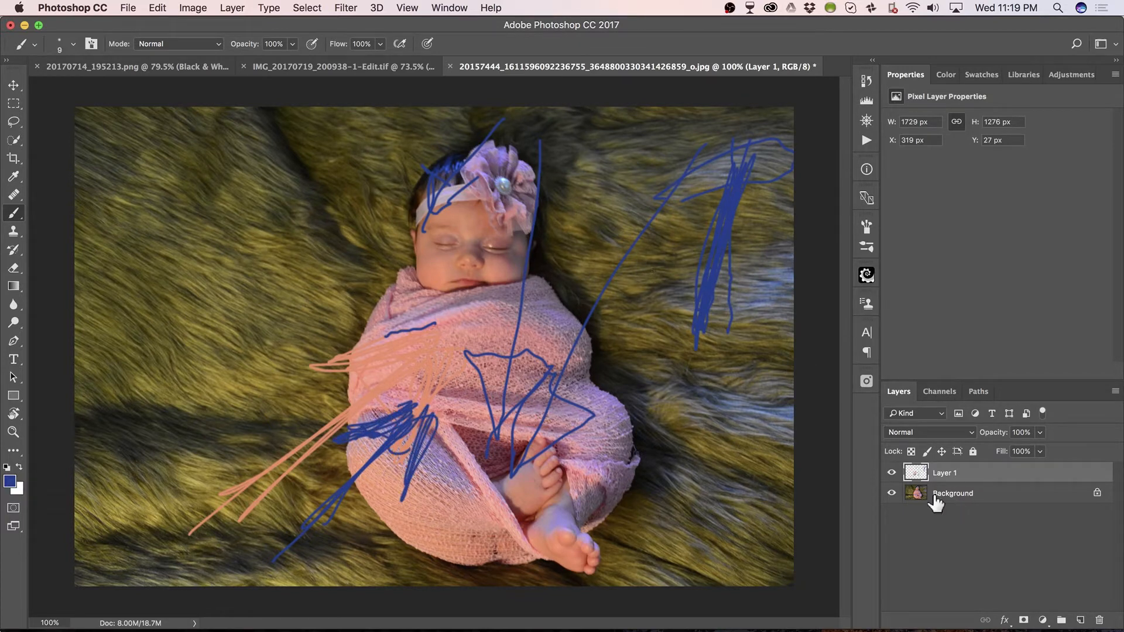
Hide the light-direction annotation layer and delete it.
click(892, 472)
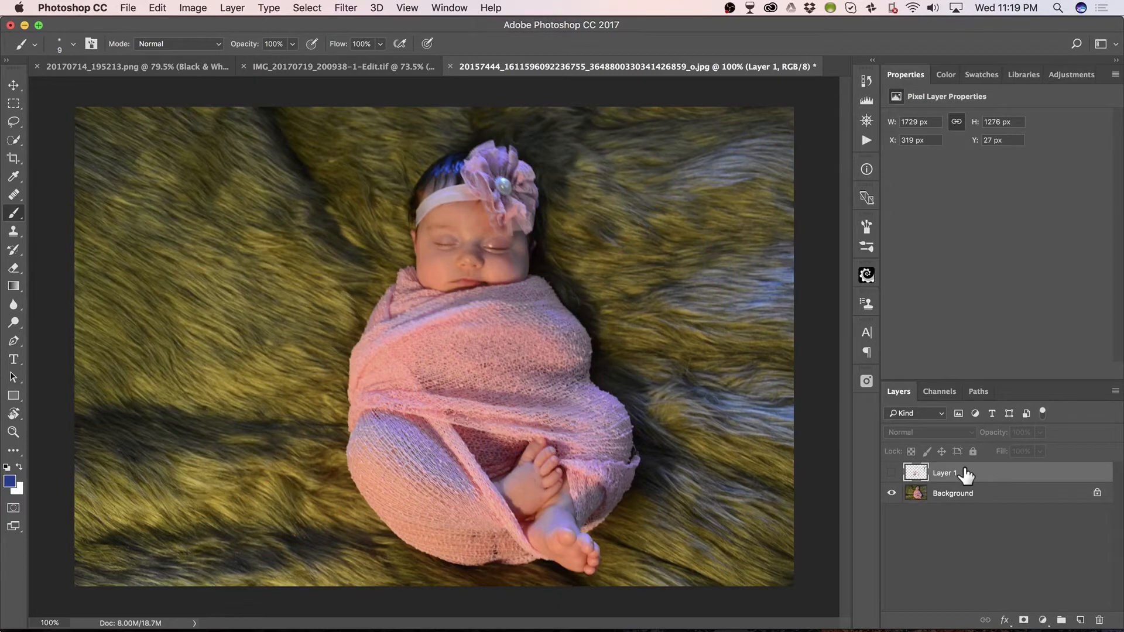
key(Delete)
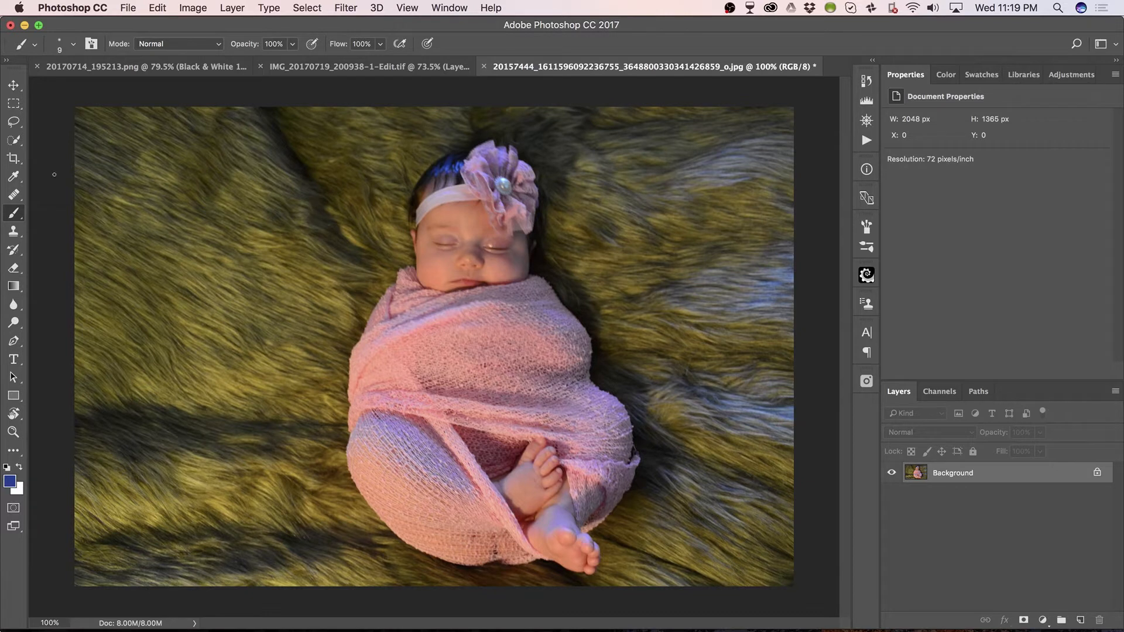
Select the wrapped baby, including the headband flower and feet, with the Quick Selection tool.
click(14, 140)
mouse_move(475, 170)
mouse_down()
mouse_move(426, 216)
mouse_move(445, 166)
mouse_move(417, 209)
mouse_move(428, 300)
mouse_move(409, 293)
mouse_move(380, 318)
mouse_move(373, 345)
mouse_move(386, 490)
mouse_move(428, 544)
mouse_move(514, 533)
mouse_move(558, 552)
mouse_move(606, 487)
mouse_move(592, 421)
mouse_up()
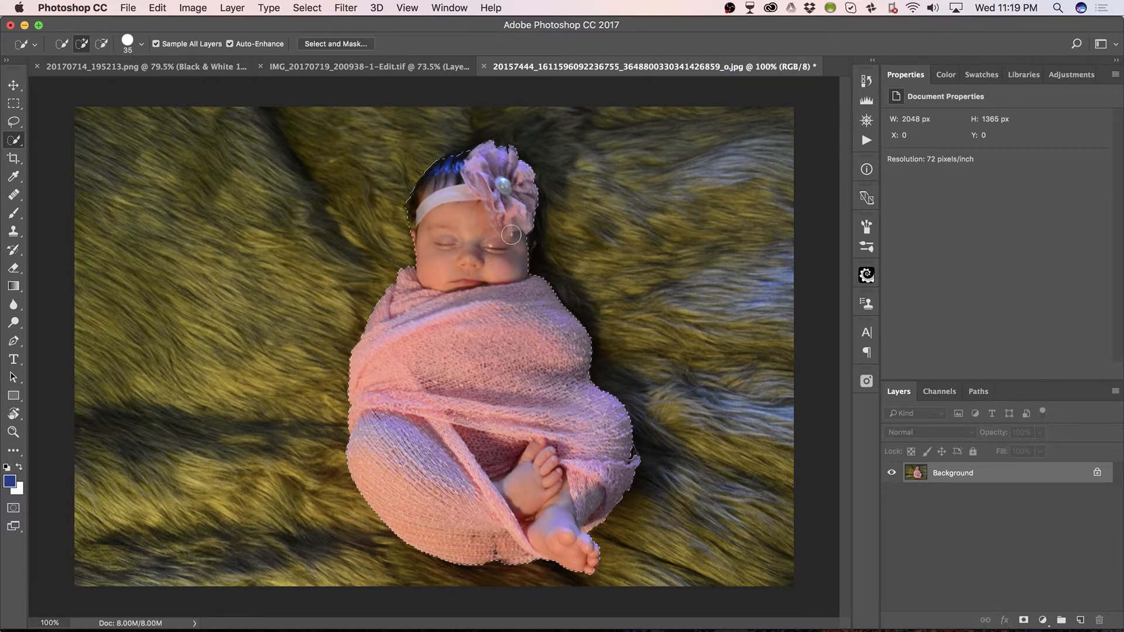
drag(518, 223, 532, 205)
Refine the baby selection with smooth 7, feather 1.2 px and an increased edge radius, outputting it to a new layer with a mask.
click(341, 43)
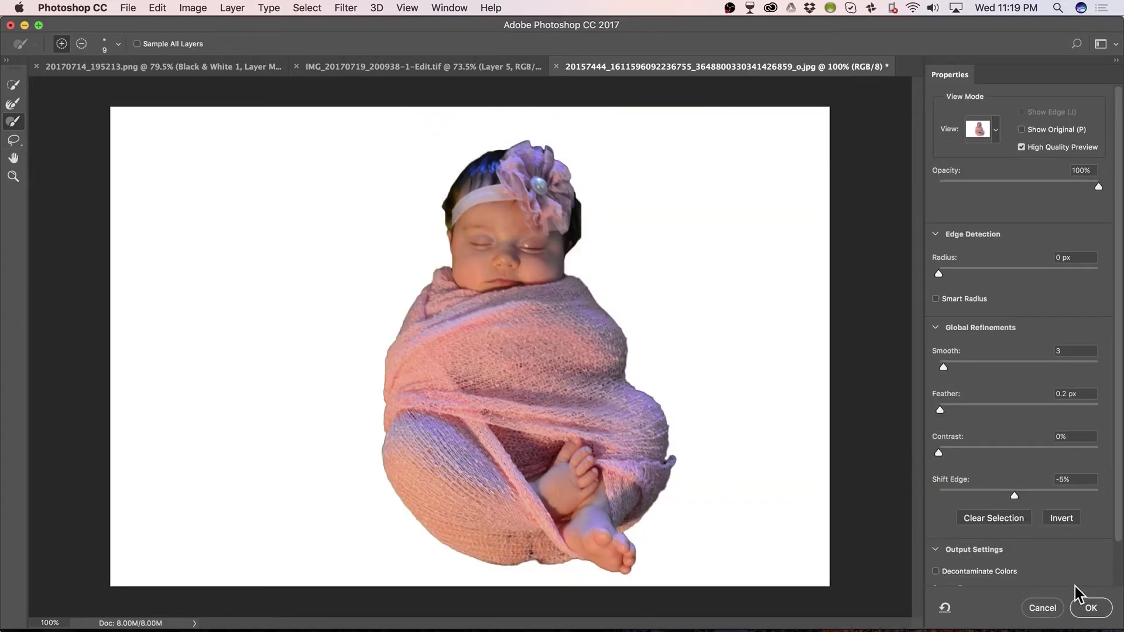
drag(940, 410, 949, 410)
drag(943, 366, 950, 366)
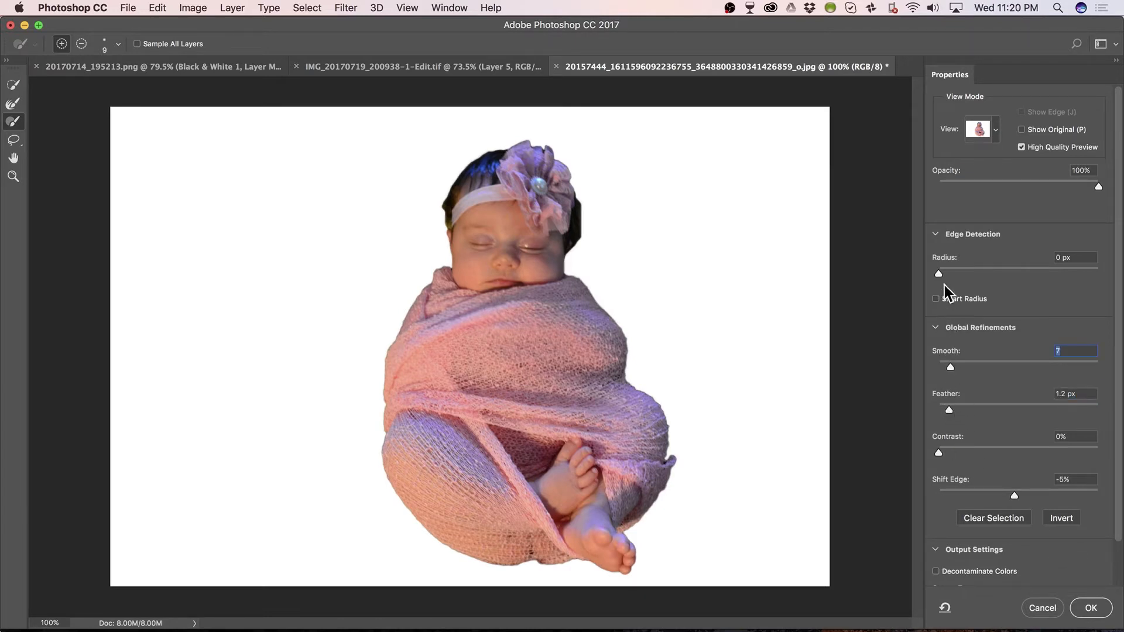
drag(941, 274, 957, 274)
click(1091, 609)
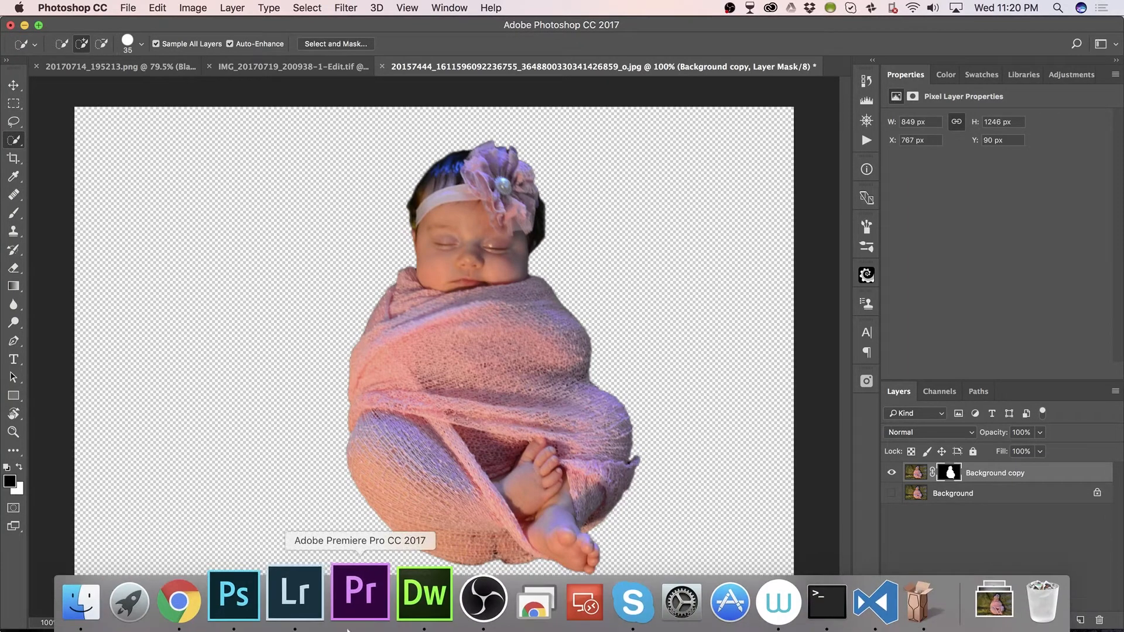
Switch to Lightroom and open the Baby Baskets folder inside Composite Resources > Backgrounds.
click(305, 600)
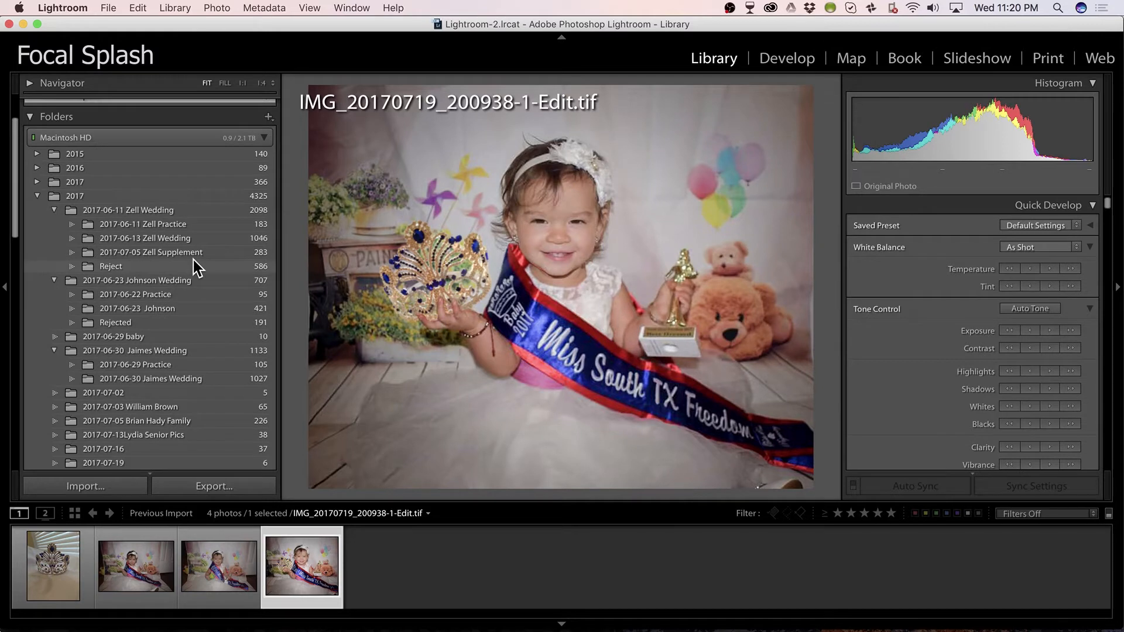
scroll(193, 260, down, 10)
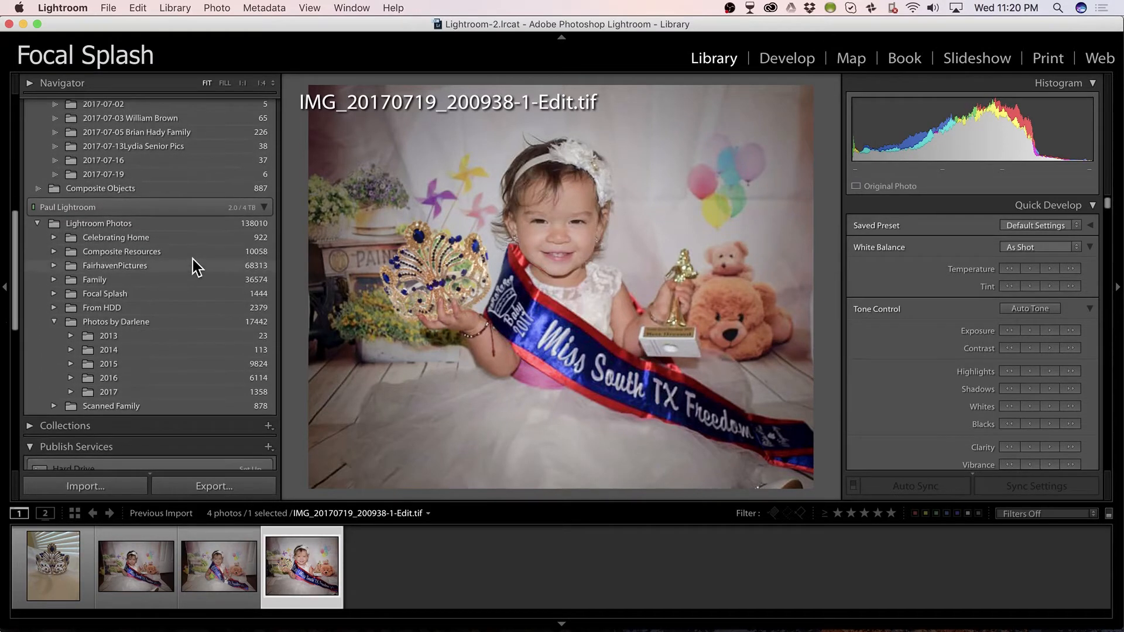
click(49, 253)
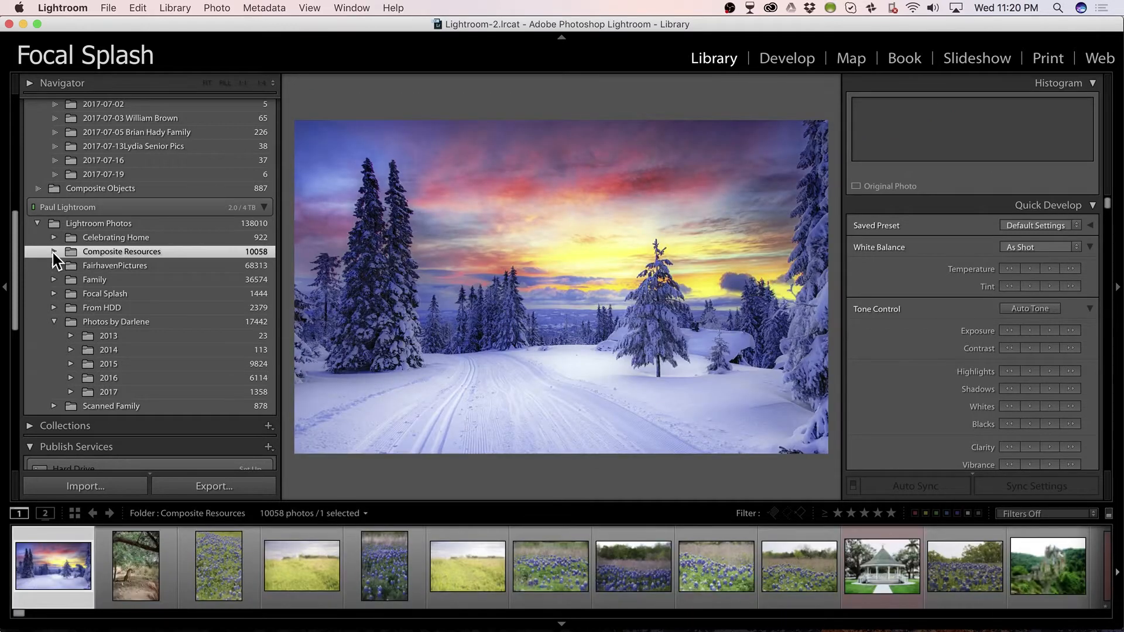
click(53, 252)
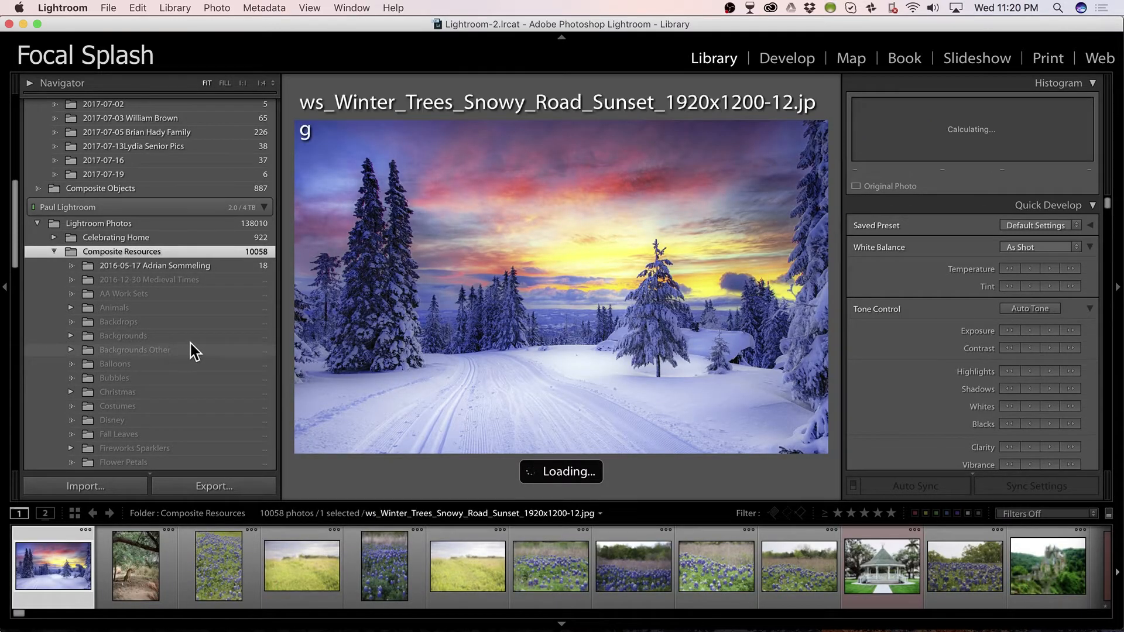
click(70, 337)
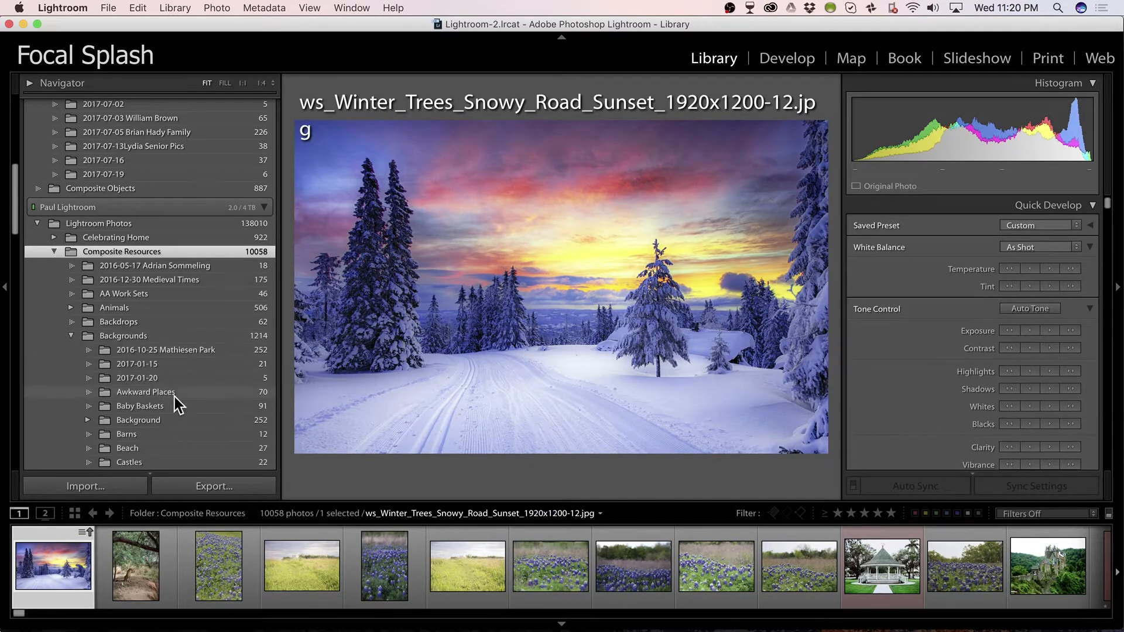
click(182, 410)
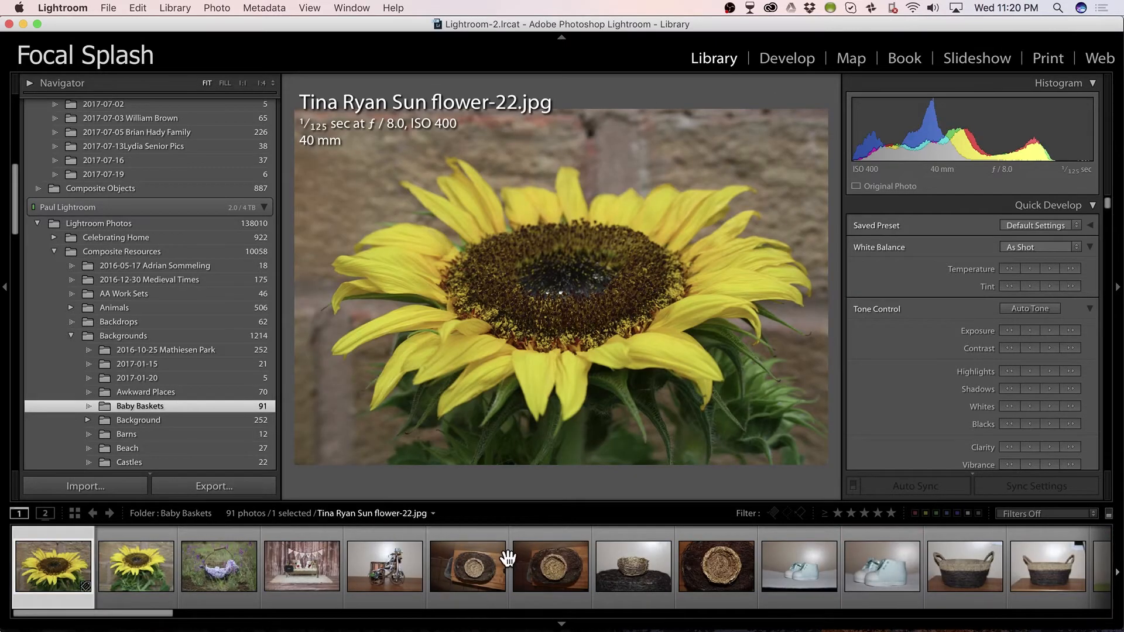
Browse the Baby Baskets photos, previewing babynest-16.psd and the Easter Wreath-9 image as possible backgrounds.
scroll(507, 558, right, 10)
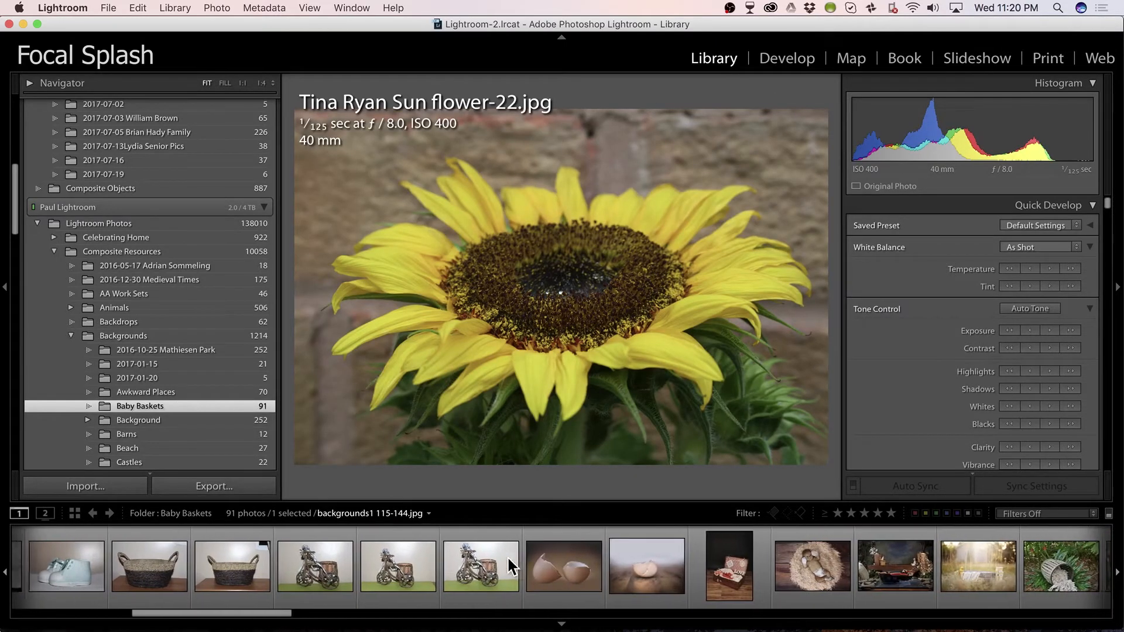
click(620, 554)
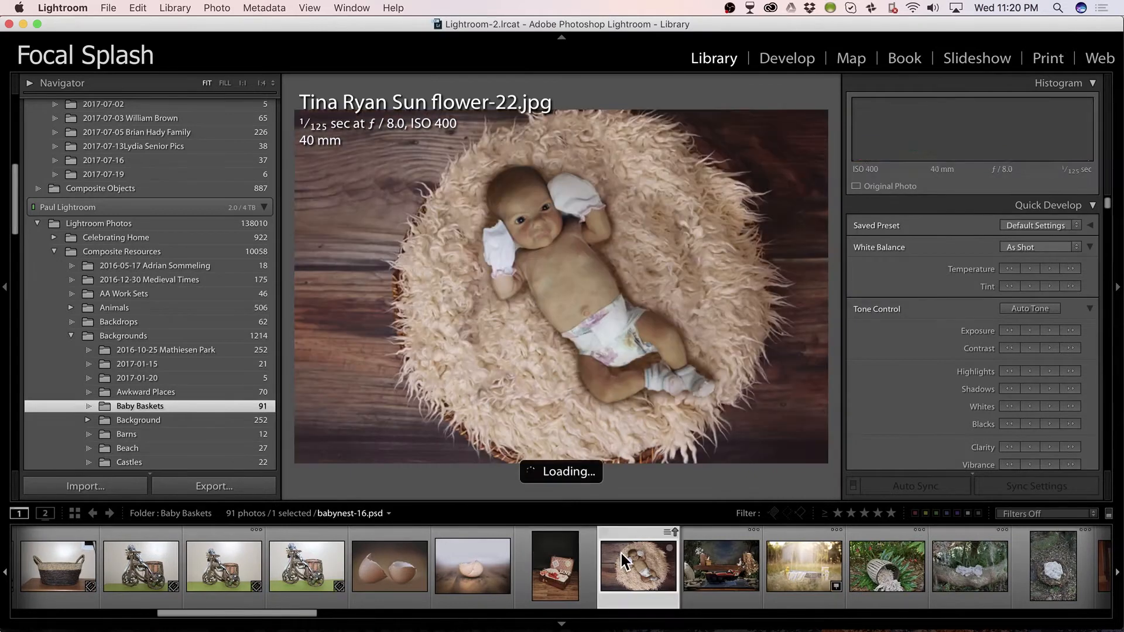
scroll(620, 553, right, 5)
scroll(624, 562, down, 10)
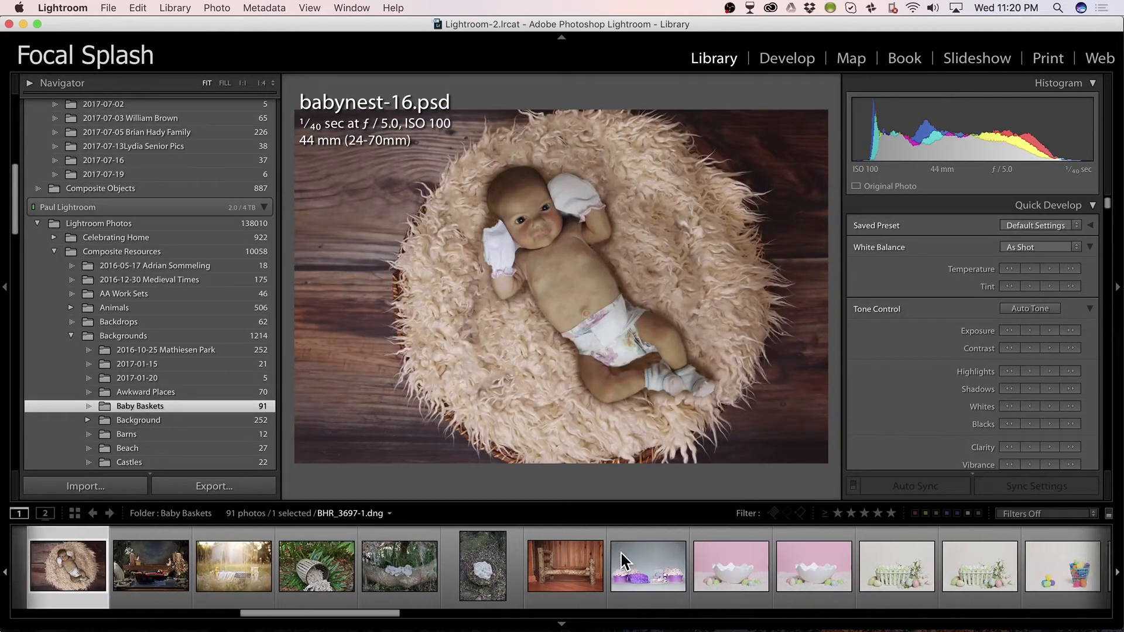
scroll(624, 562, down, 5)
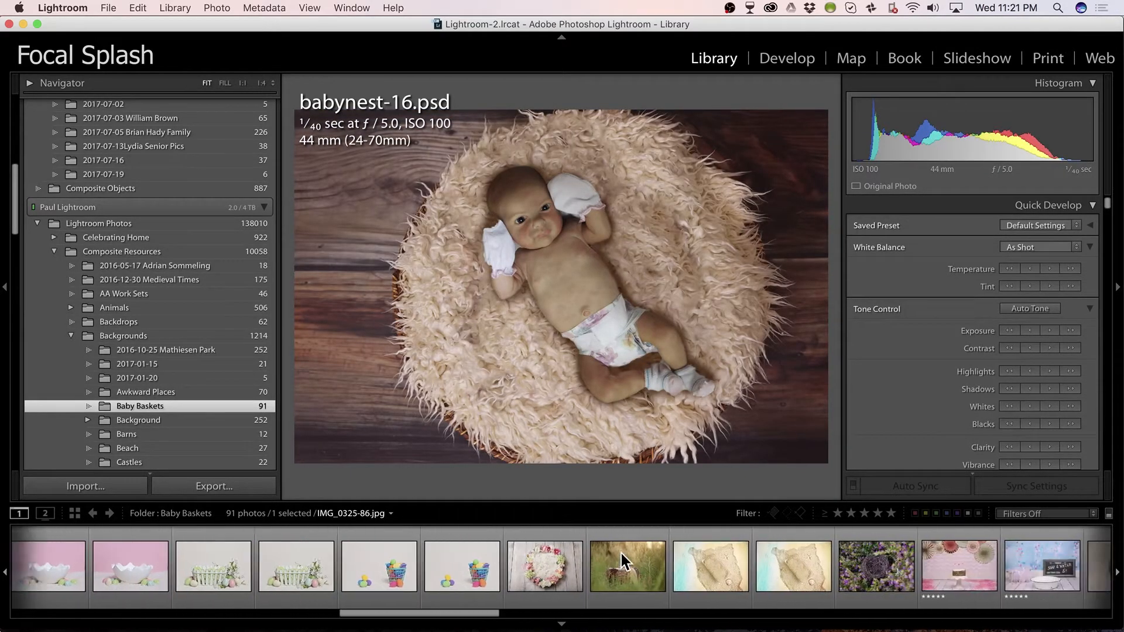
click(501, 577)
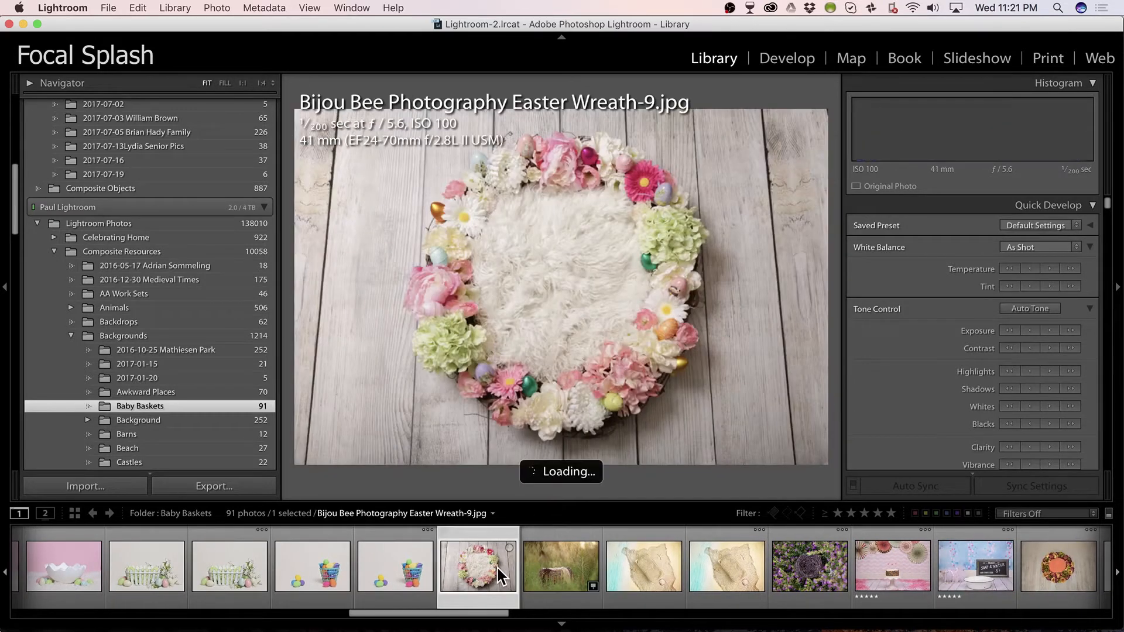
Browse further through the Baby Baskets photos, previewing ETSY the garden dream-164.jpg, DSC_6823-3-86.jpg and DSC_6858-90.jpg as possible backgrounds.
scroll(638, 580, down, 5)
scroll(638, 580, down, 3)
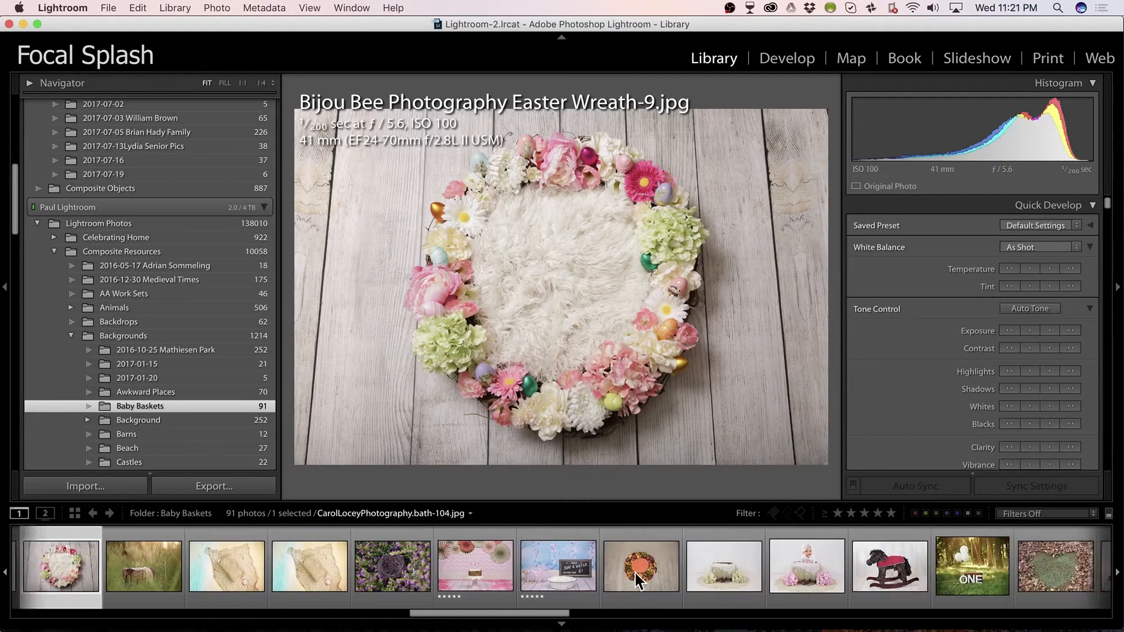
scroll(637, 581, down, 5)
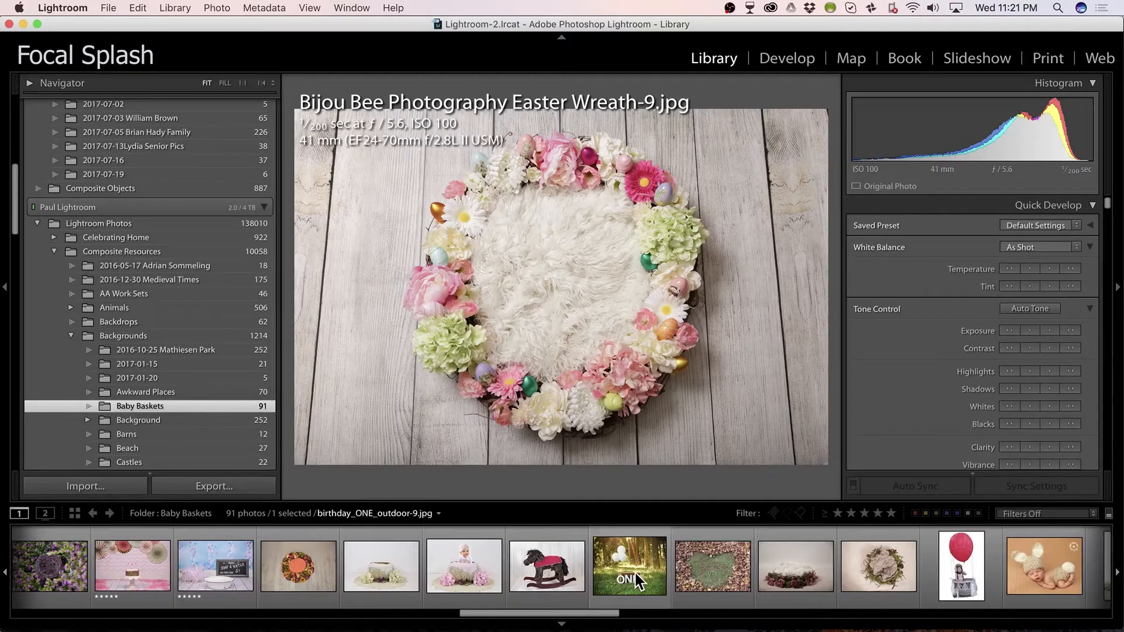
scroll(638, 580, down, 5)
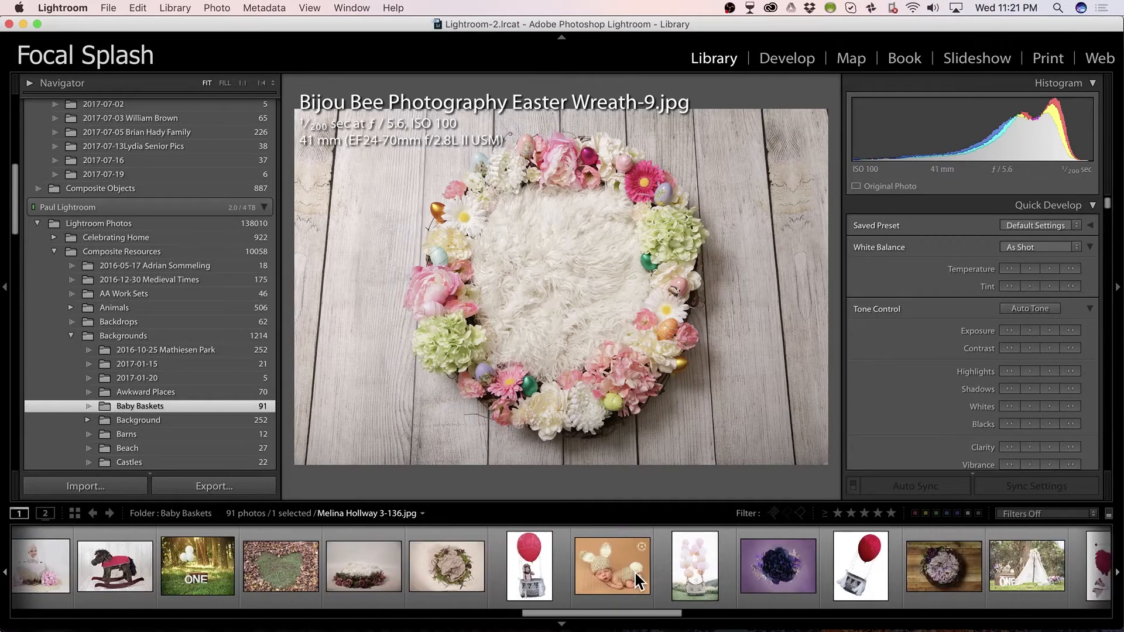
scroll(637, 580, down, 8)
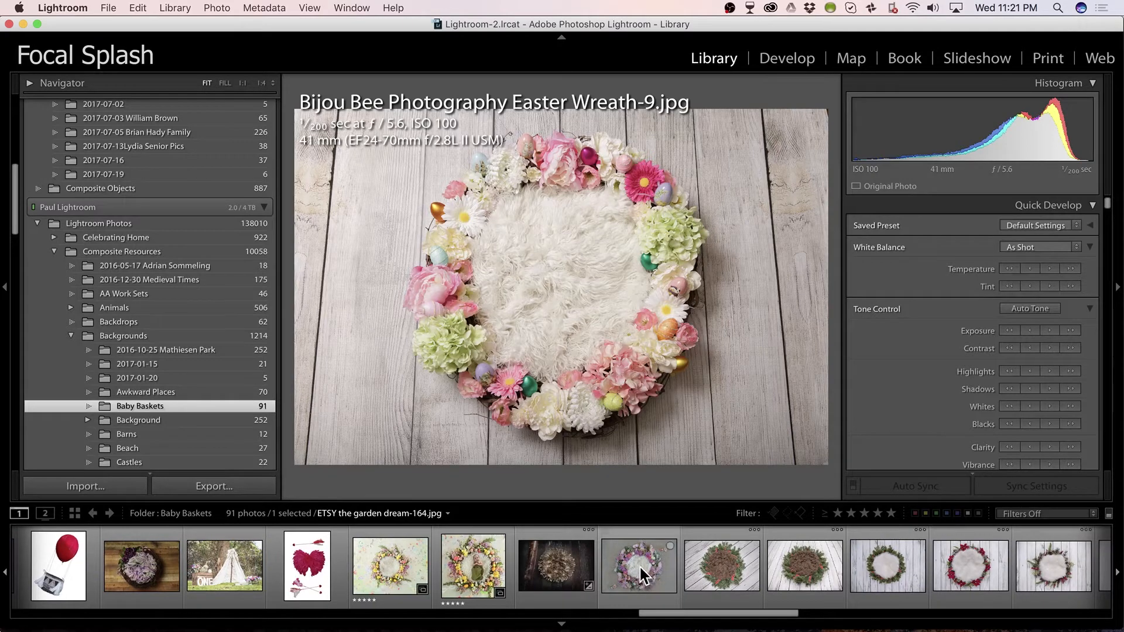
click(641, 568)
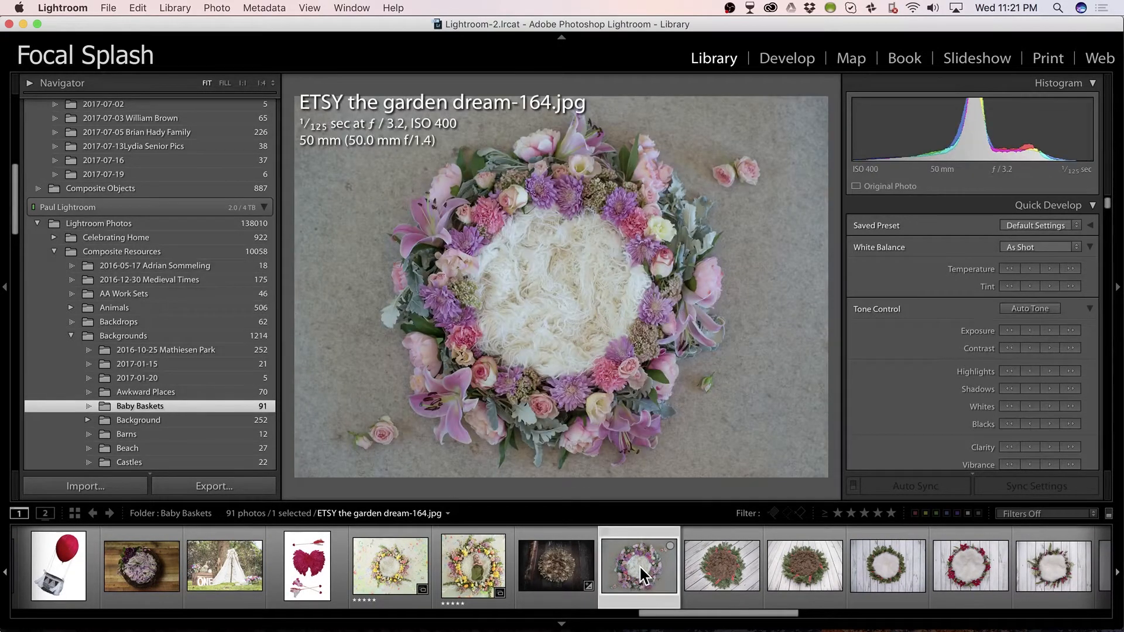
scroll(640, 568, down, 3)
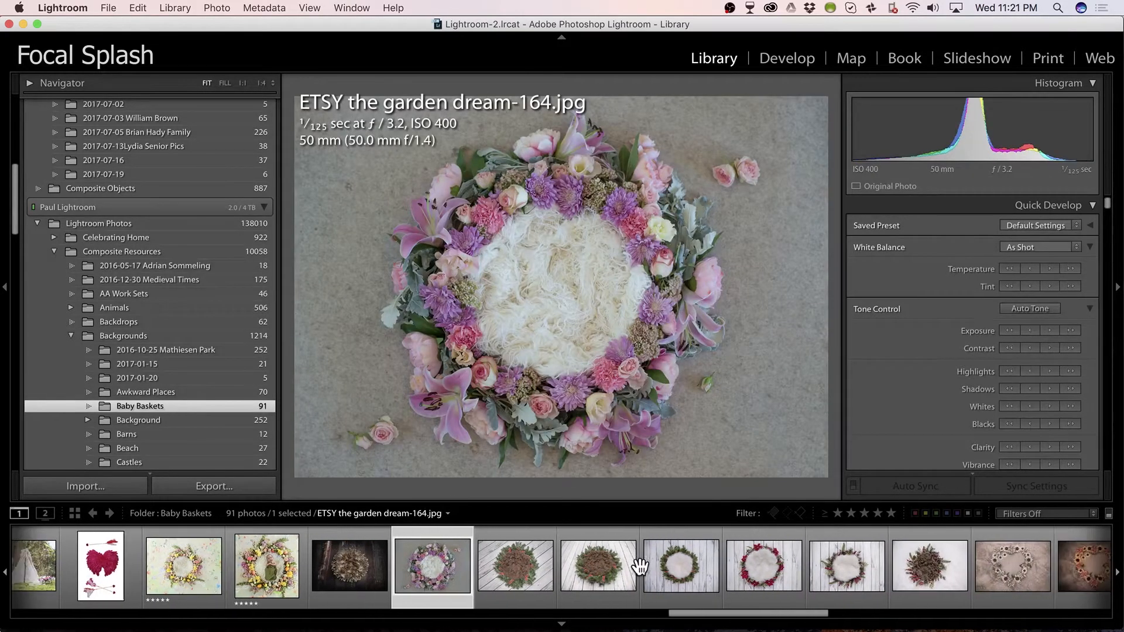
click(730, 564)
scroll(729, 562, down, 5)
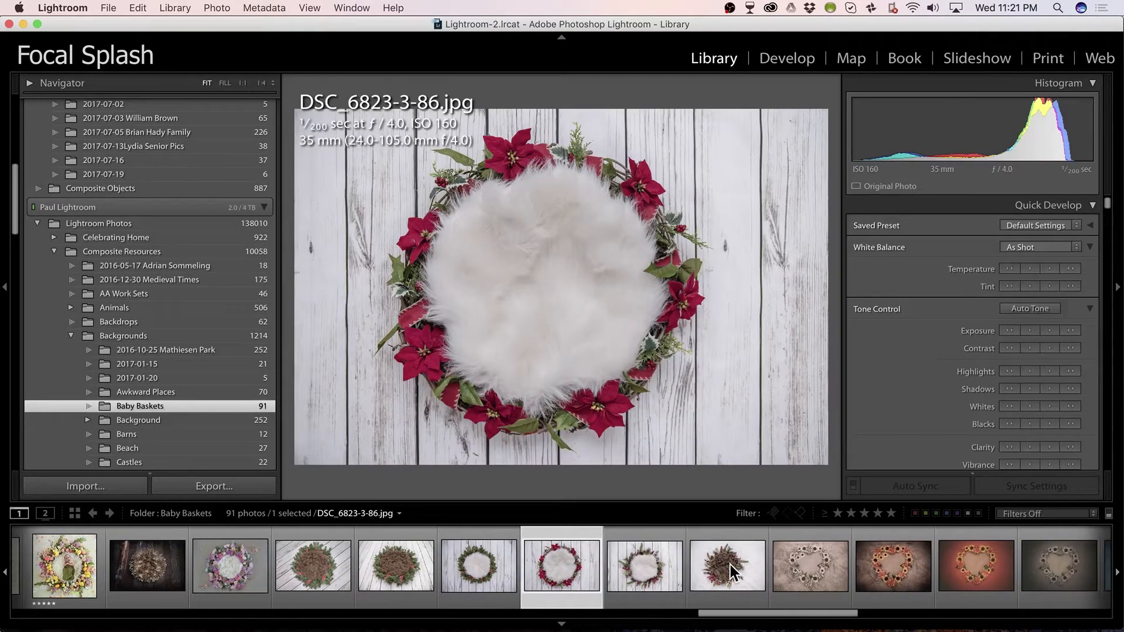
click(730, 565)
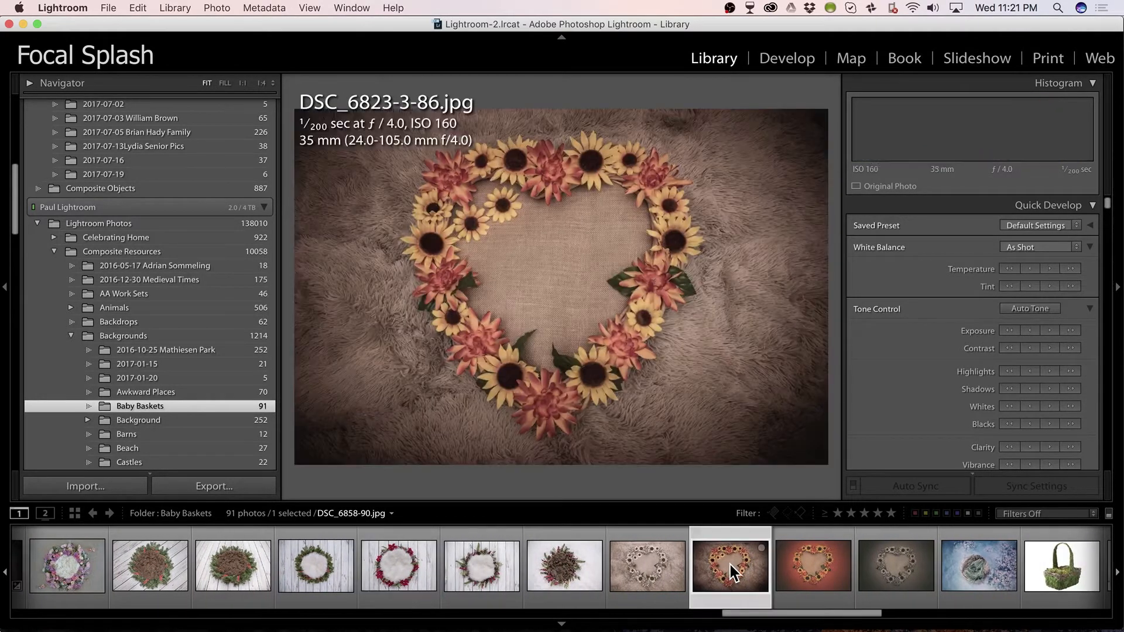
scroll(729, 565, down, 5)
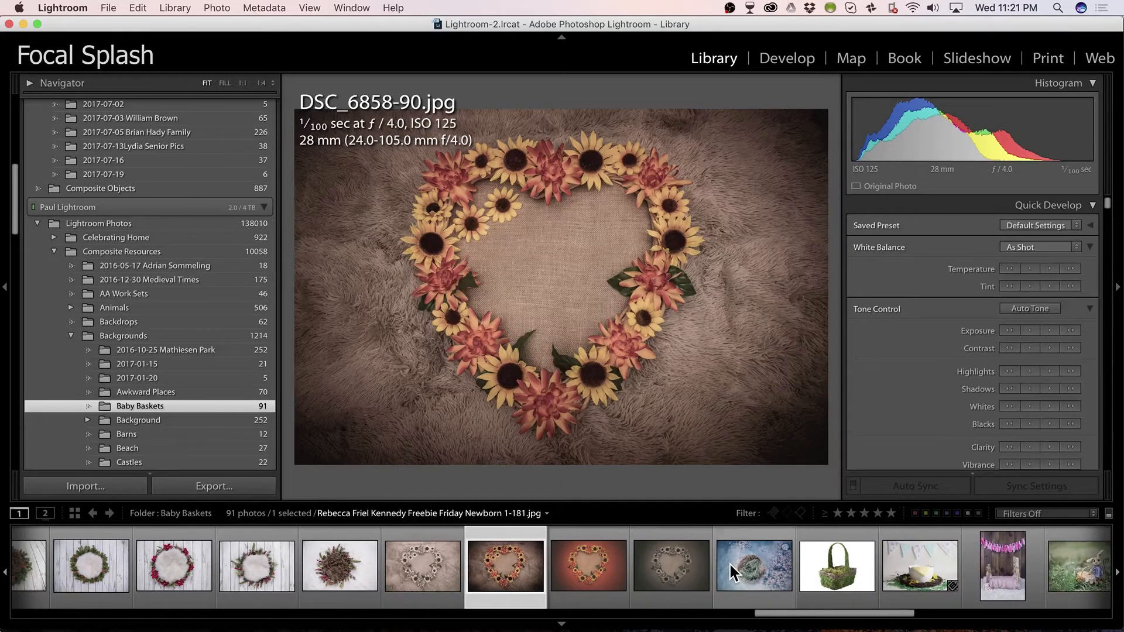
Choose the Freebie Friday Newborn 1-181 photo with the fur-lined basket on the blue floral backdrop and open it in Photoshop.
click(639, 562)
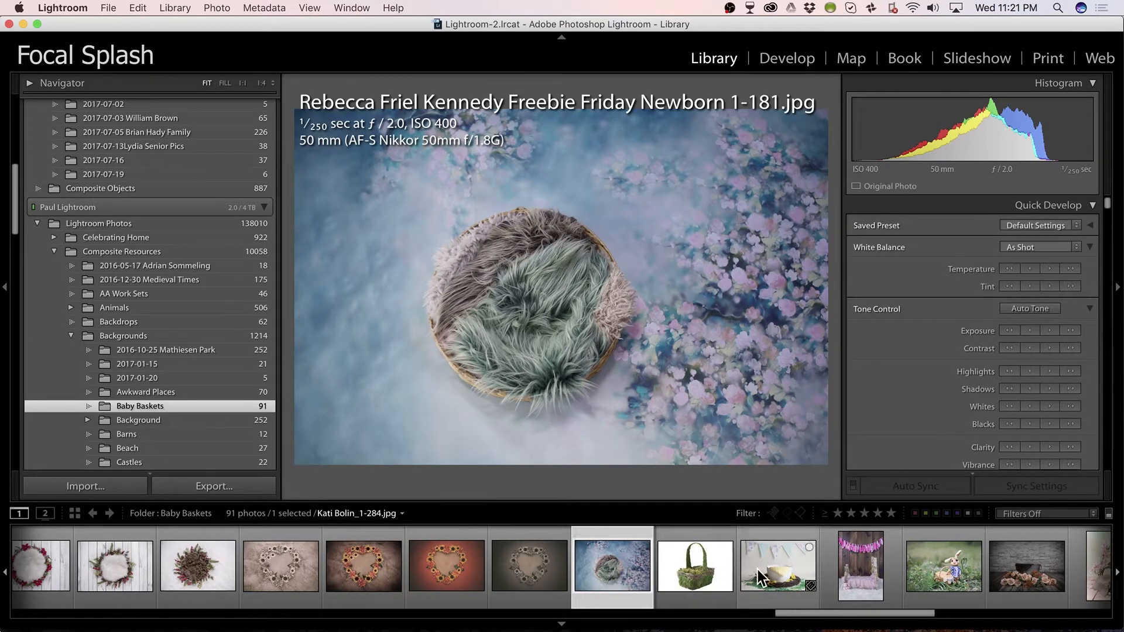
scroll(755, 570, down, 5)
scroll(762, 577, down, 15)
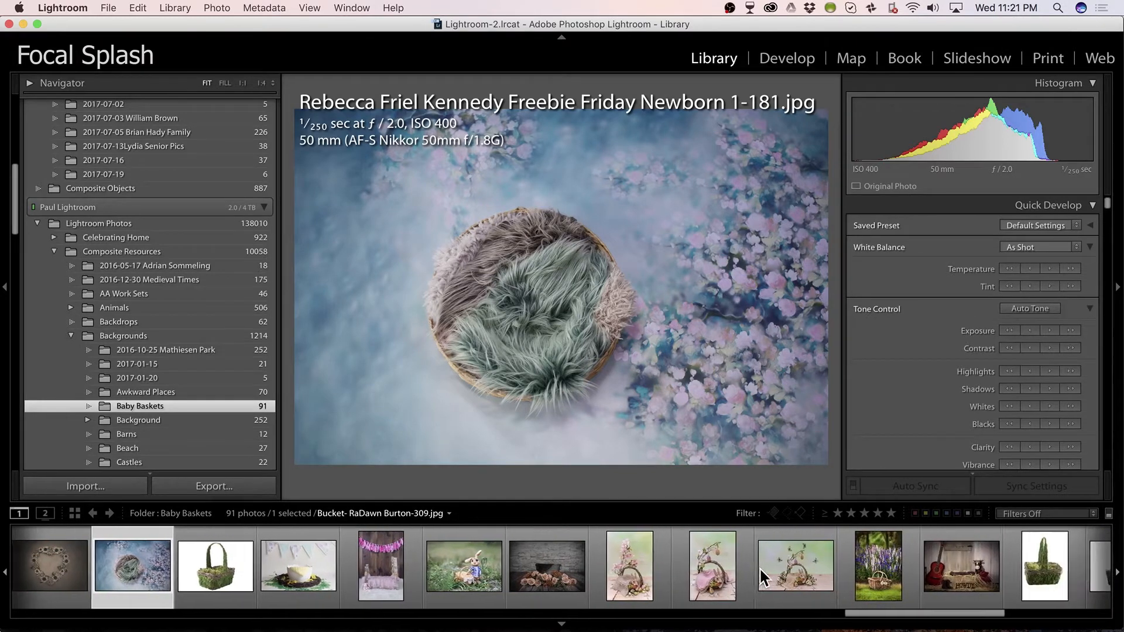
scroll(763, 578, up, 15)
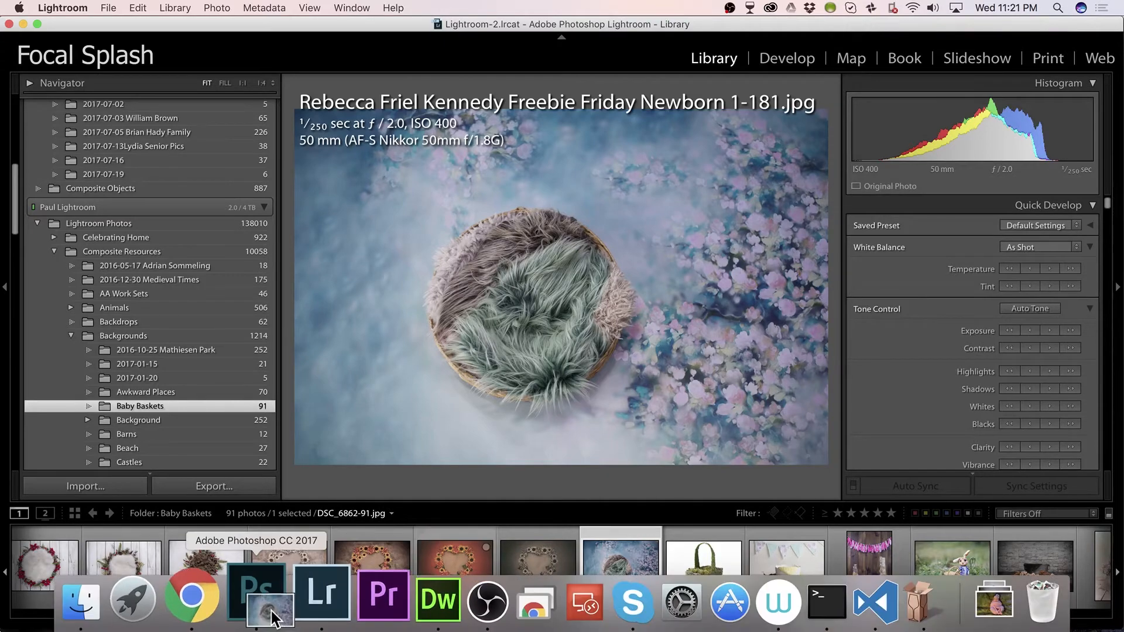
click(262, 600)
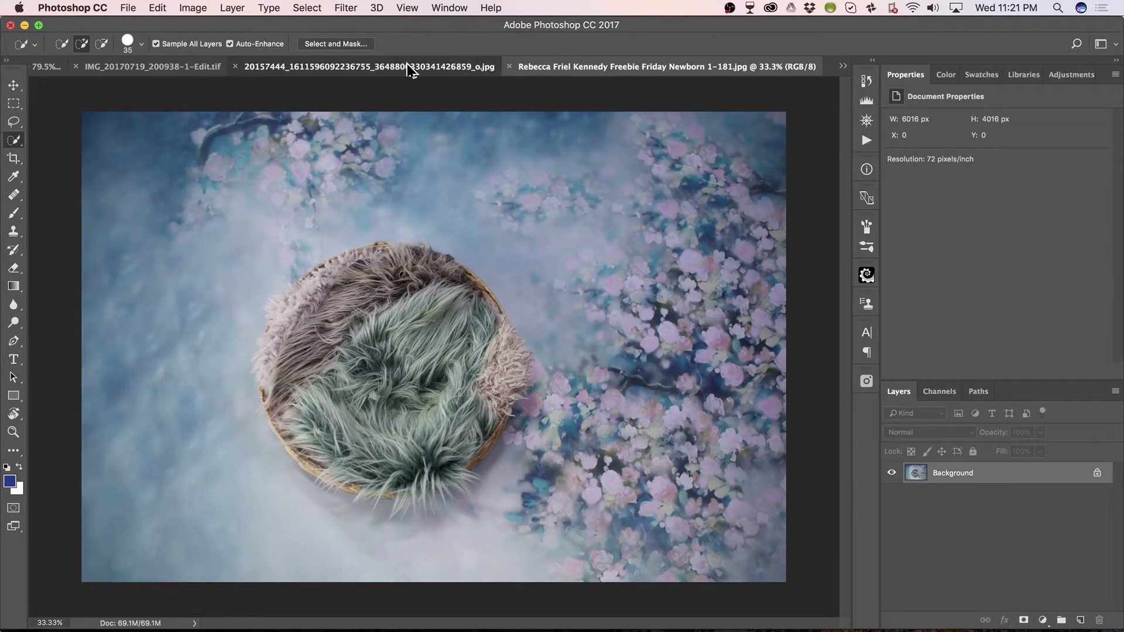
Move the masked baby layer from its document into the fur basket document and place it over the basket.
click(414, 67)
key(v)
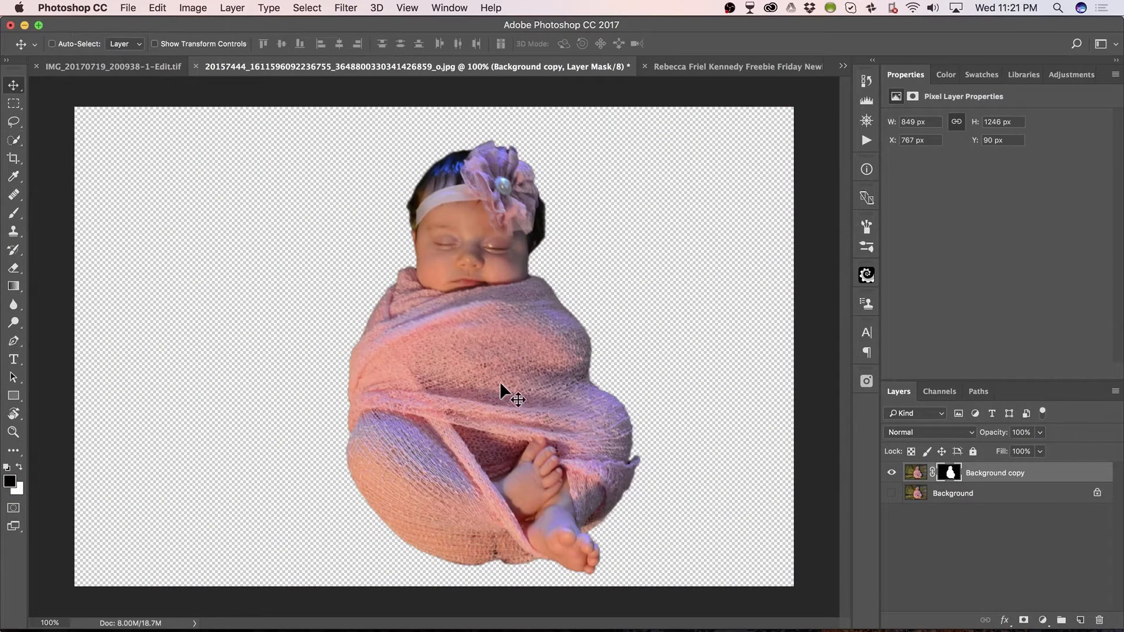
drag(502, 364, 693, 82)
drag(366, 410, 418, 372)
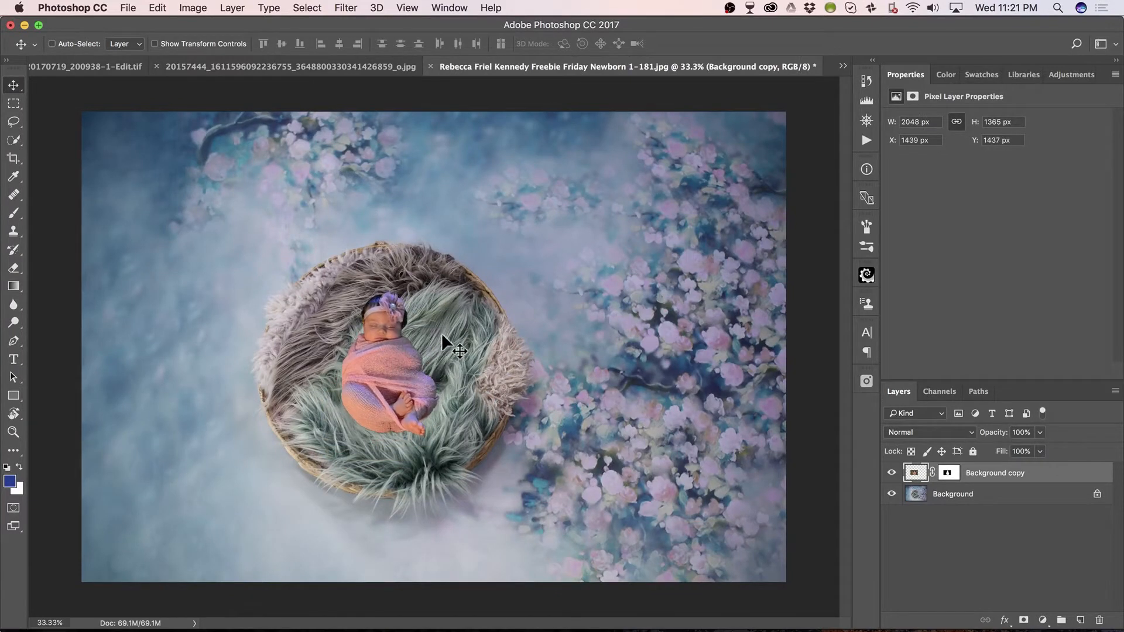
Free-transform the baby layer, scaling it to about 141% and rotating it about -25°, so the baby lies centred in the basket.
key(ctrl+t)
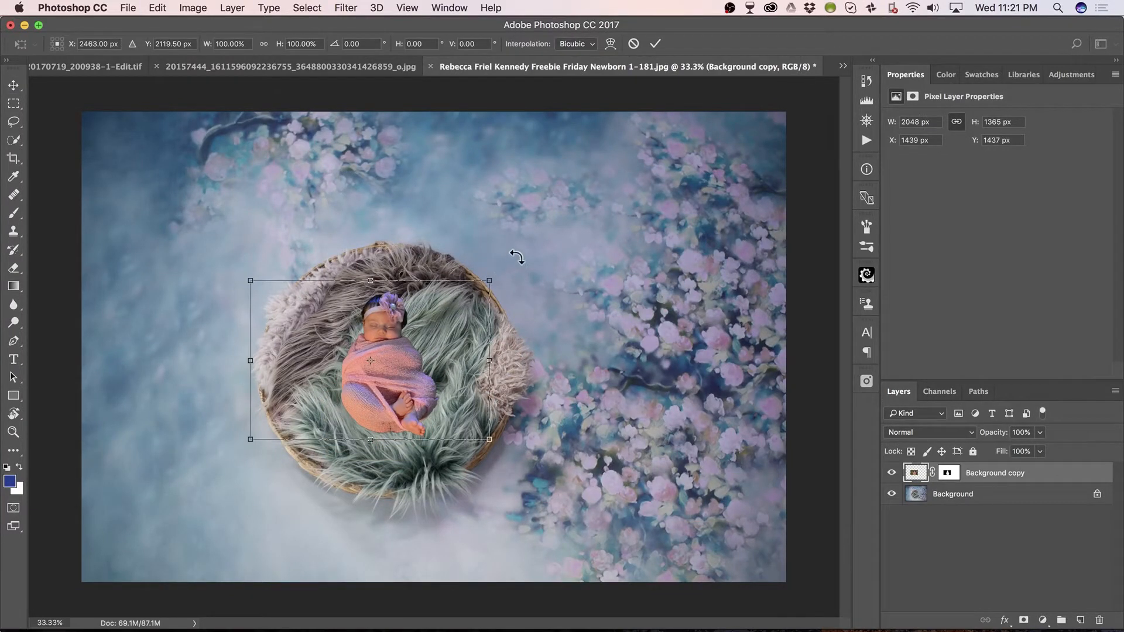
drag(489, 278, 558, 235)
drag(453, 338, 415, 364)
drag(520, 262, 529, 250)
mouse_move(408, 379)
mouse_down()
mouse_move(383, 369)
mouse_move(389, 382)
mouse_up()
drag(624, 416, 550, 562)
drag(407, 423, 423, 404)
drag(648, 437, 532, 248)
drag(392, 367, 400, 389)
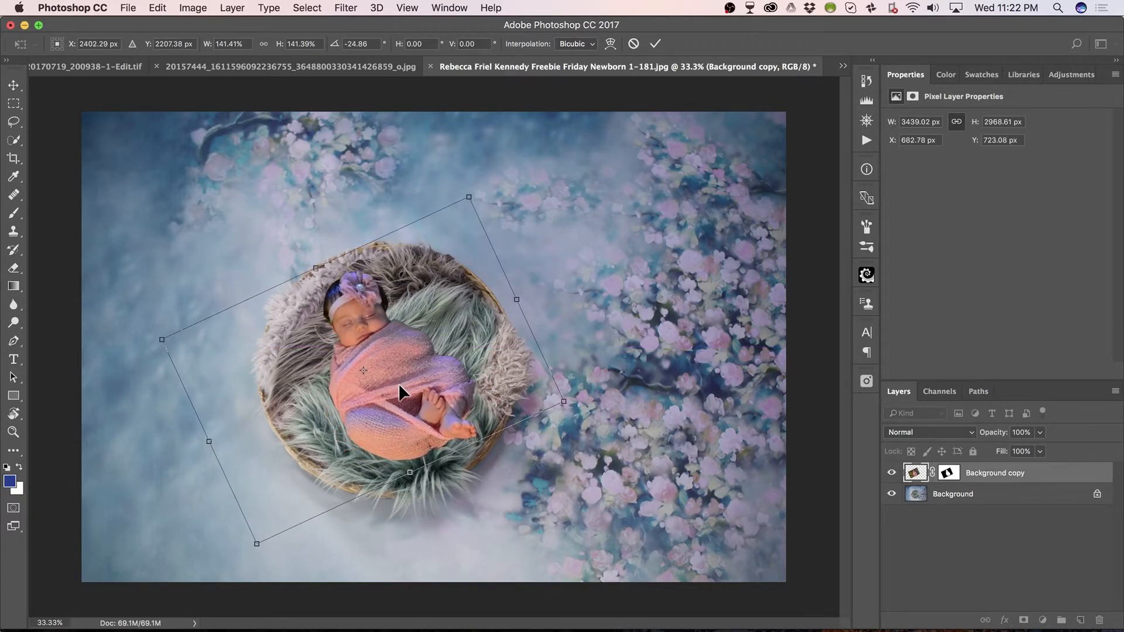
key(Return)
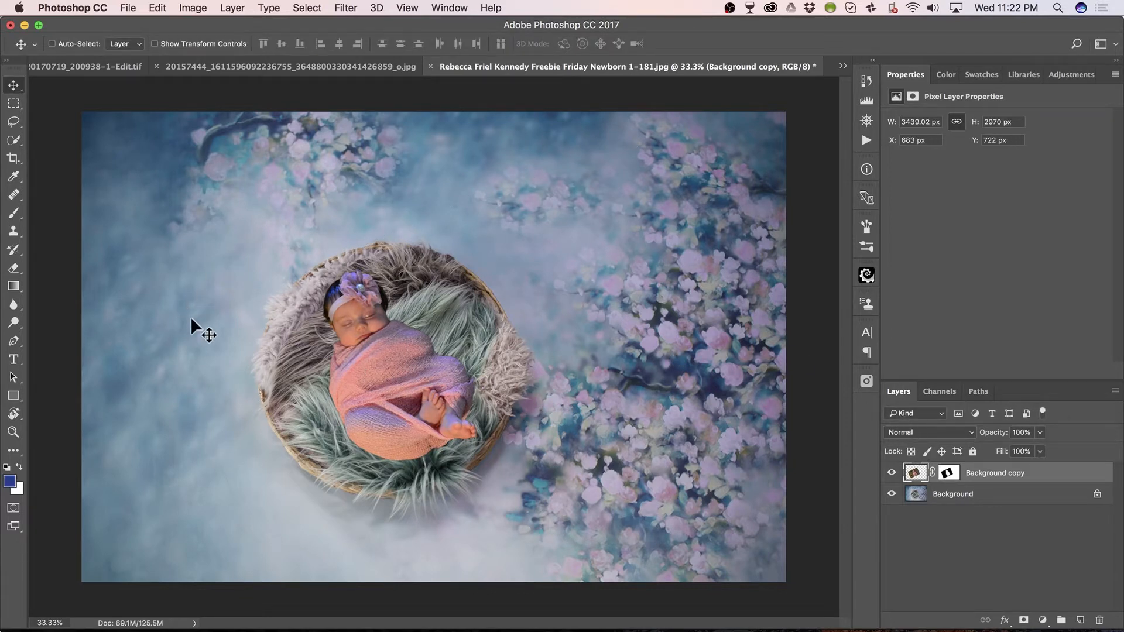
Inspect the faint outline beyond the basket's edge and display the baby layer's mask on its own.
key(z)
drag(228, 306, 317, 302)
key(v)
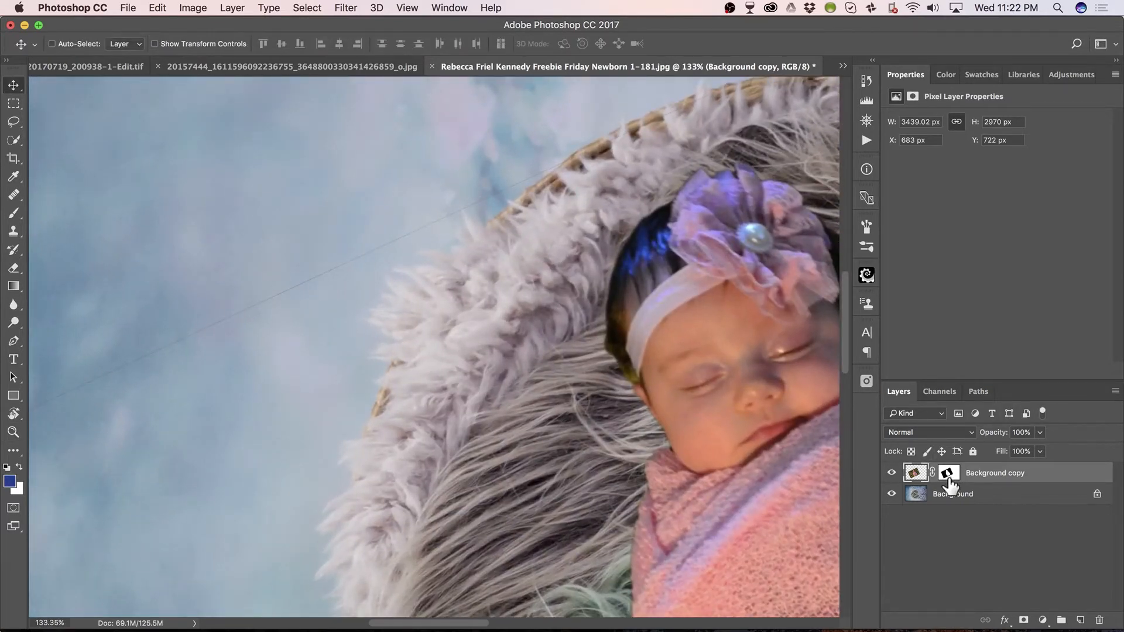
alt+click(950, 484)
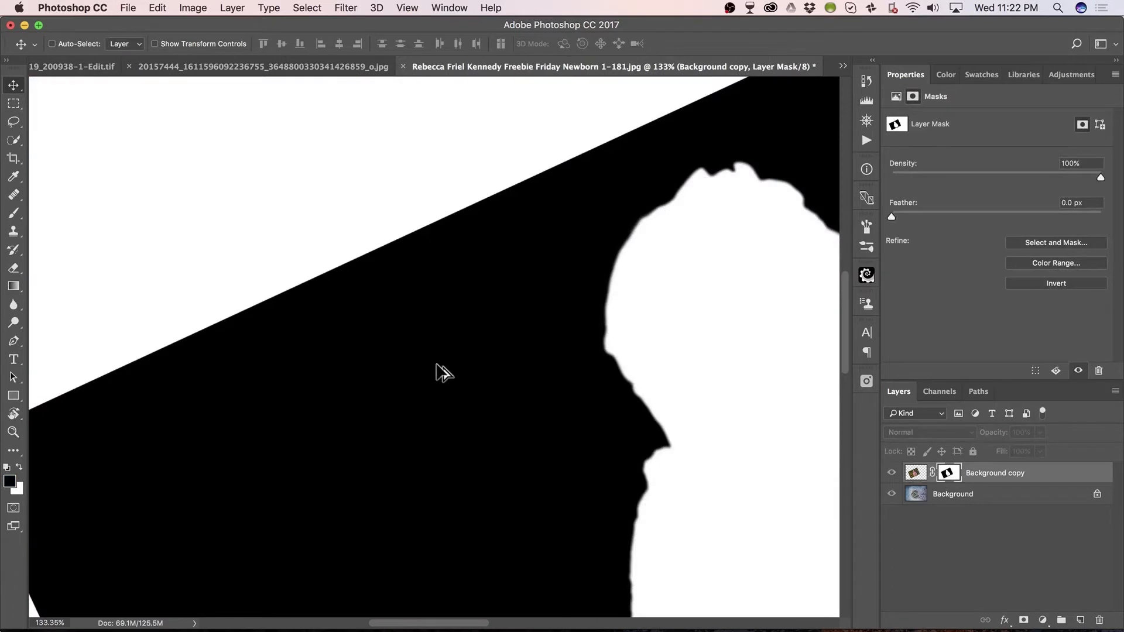
scroll(387, 404, down, 6)
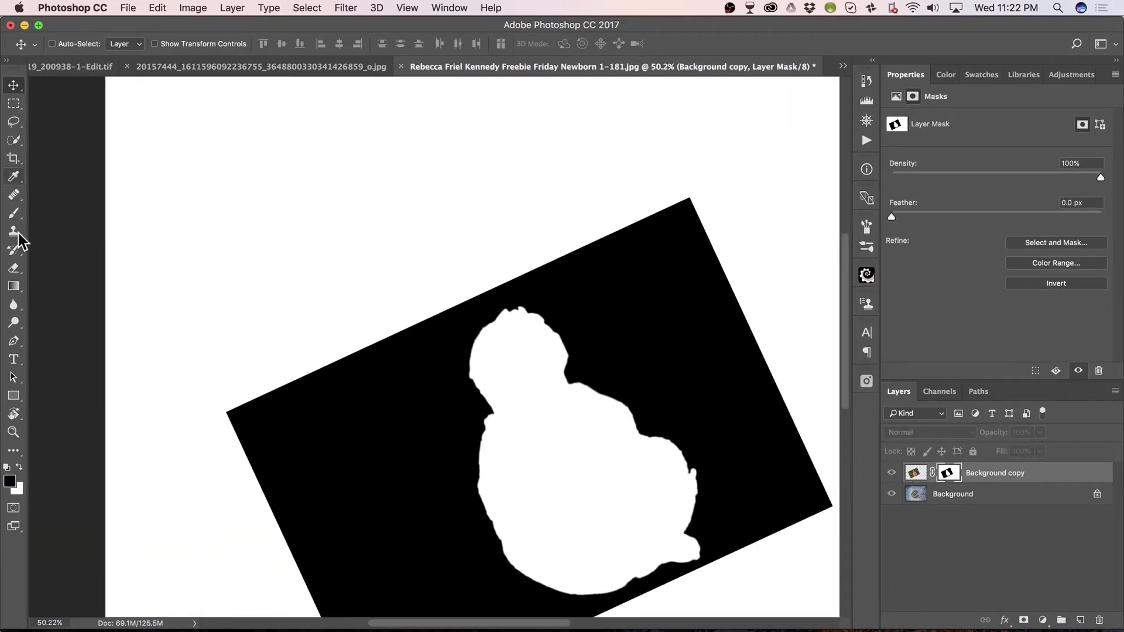
Paint black with a soft 175 px brush along the upper edge and down the left edge of the mask's black rectangle.
key(b)
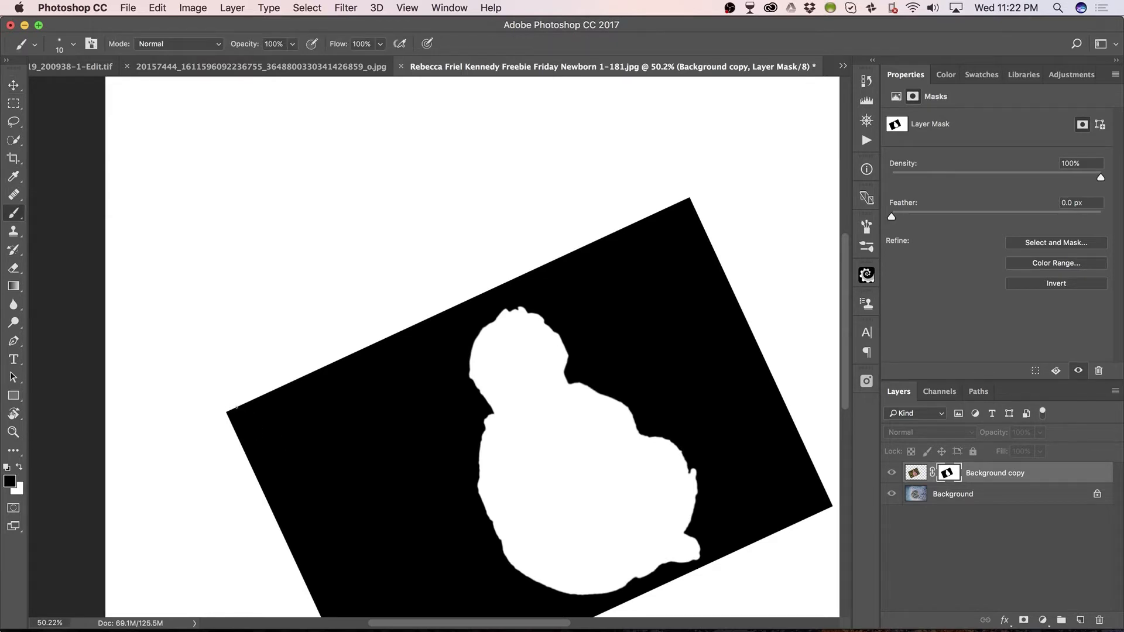
key(bracketright)
key(bracketright)
key(bracketright)
key(bracketright)
key(bracketright)
key(bracketright)
key(bracketright)
key(bracketright)
key(bracketright)
key(bracketright)
key(bracketright)
key(bracketright)
key(bracketright)
key(bracketright)
key(bracketright)
key(bracketright)
key(bracketright)
key(bracketright)
key(bracketright)
key(bracketright)
key(bracketleft)
key(bracketleft)
key(bracketleft)
key(bracketleft)
key(bracketleft)
key(bracketleft)
key(bracketleft)
key(bracketleft)
drag(232, 408, 228, 409)
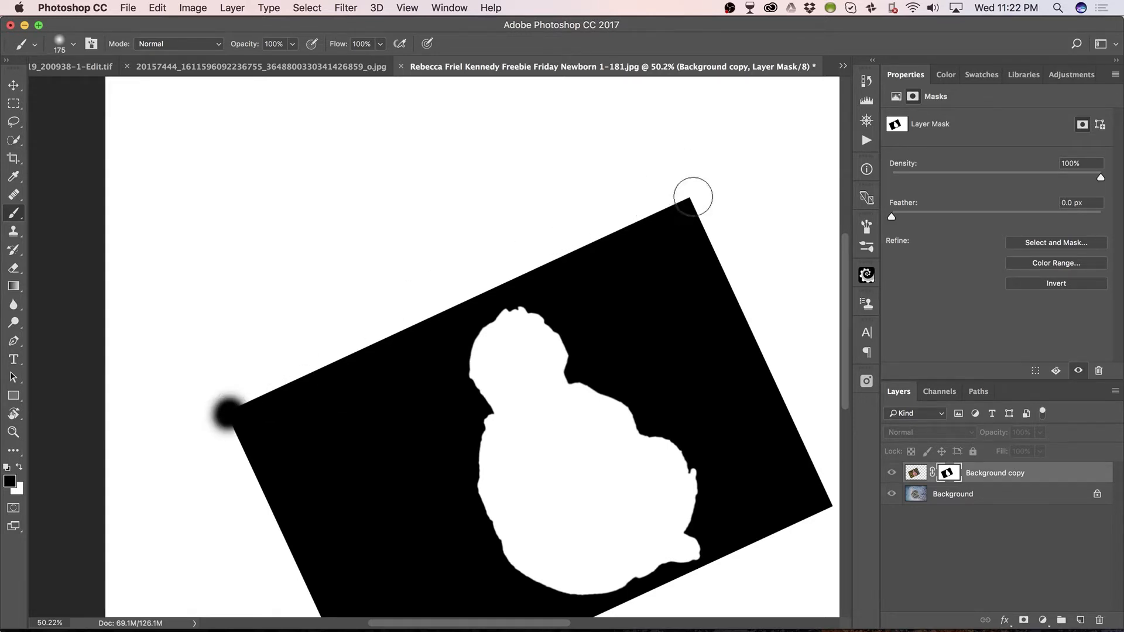
click(690, 195)
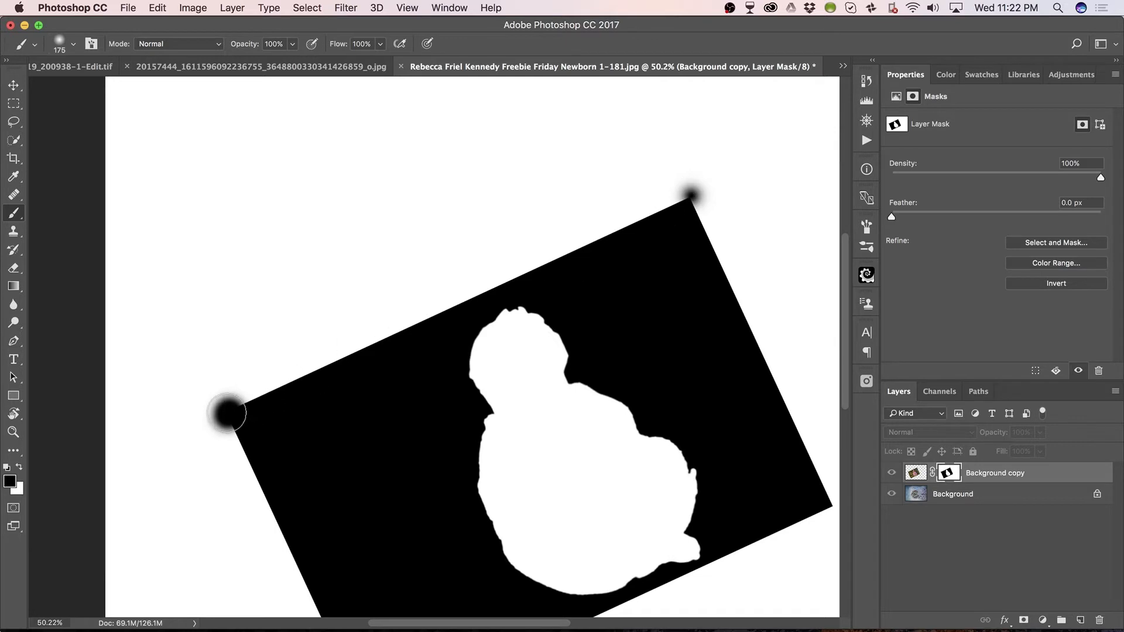
shift+click(229, 413)
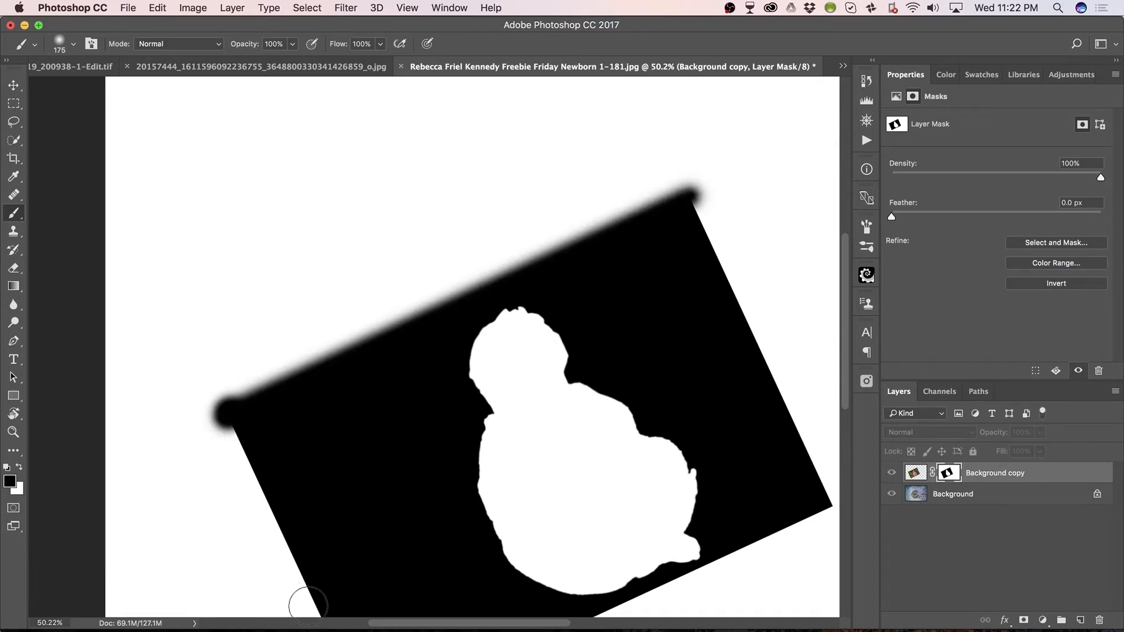
shift+click(319, 615)
key(x)
drag(360, 524, 326, 329)
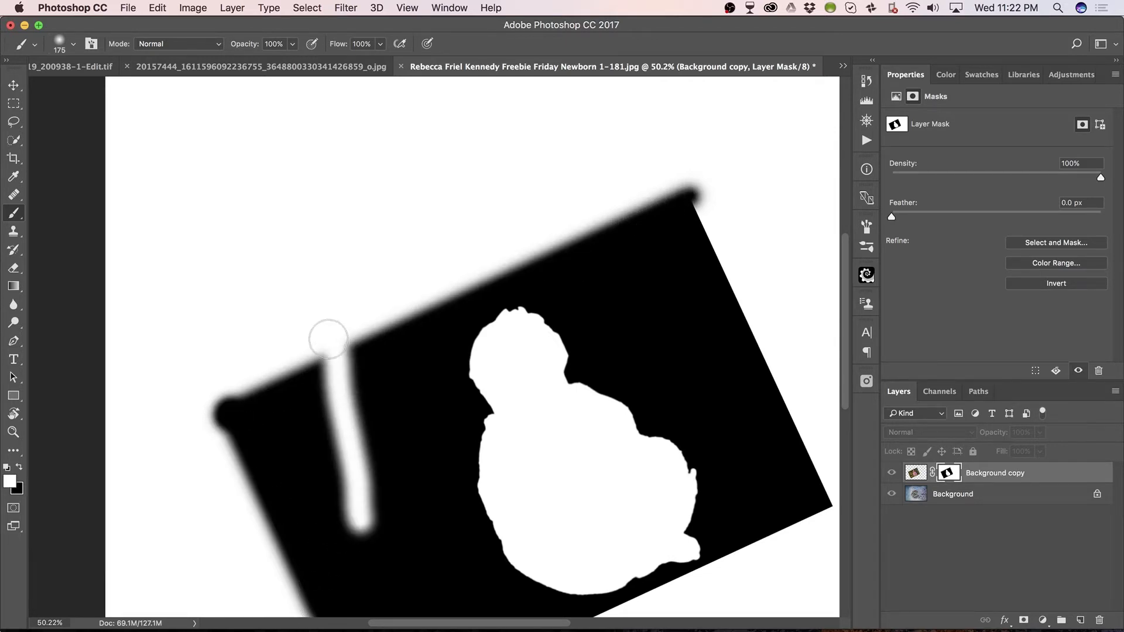
key(super+z)
Paint black over the rest of the black rectangle's left edge and its lower-left corner on the mask.
drag(389, 476, 377, 238)
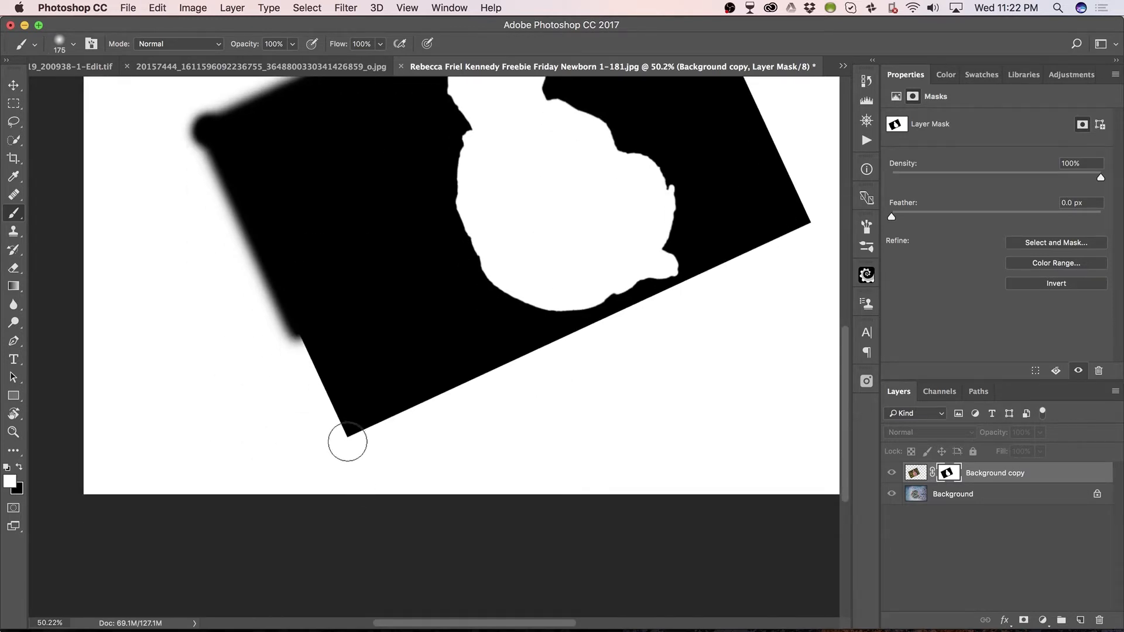
click(346, 437)
key(x)
click(345, 438)
mouse_move(351, 454)
mouse_down()
mouse_move(306, 364)
mouse_move(331, 369)
mouse_move(346, 432)
mouse_up()
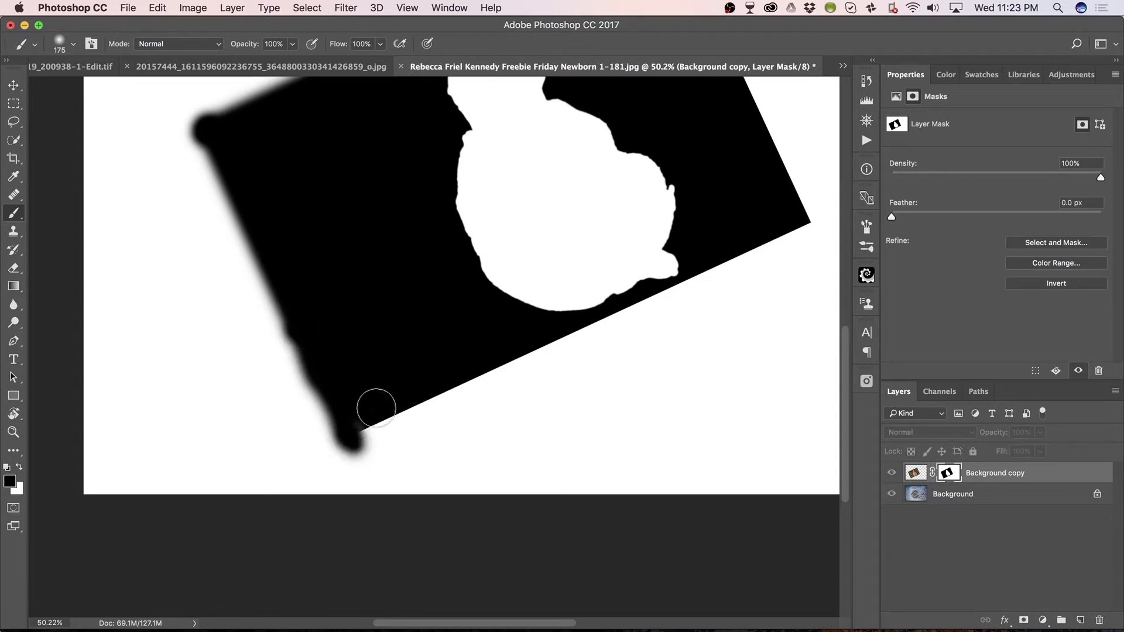
Paint a straight black stroke along the lower edge of the mask's rectangle, between its two lower corners.
click(815, 226)
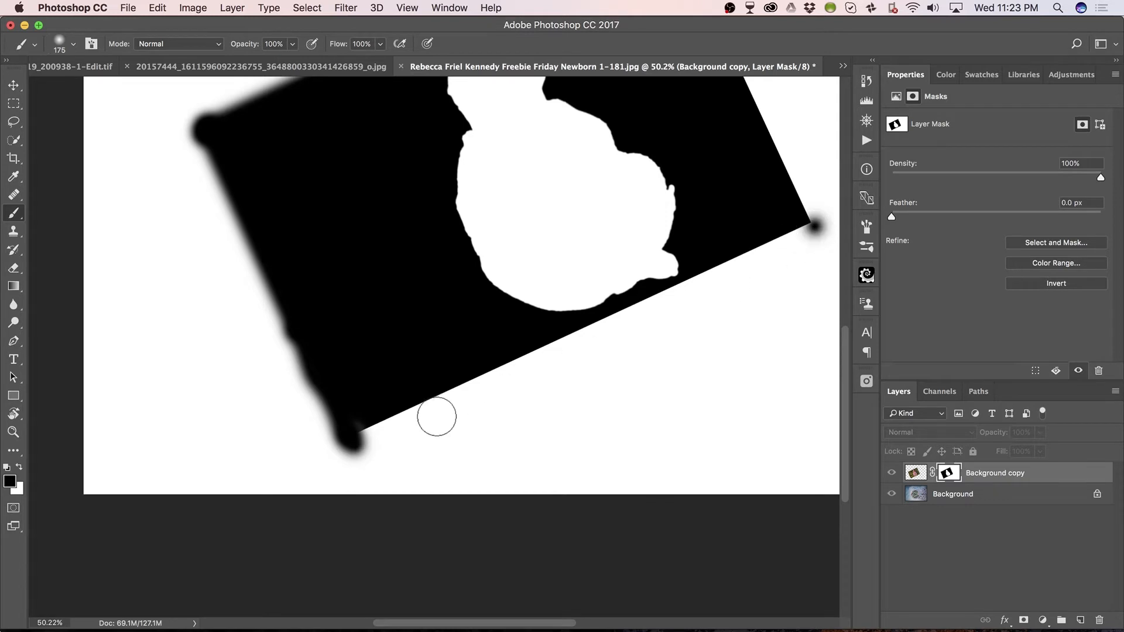
click(355, 438)
click(809, 225)
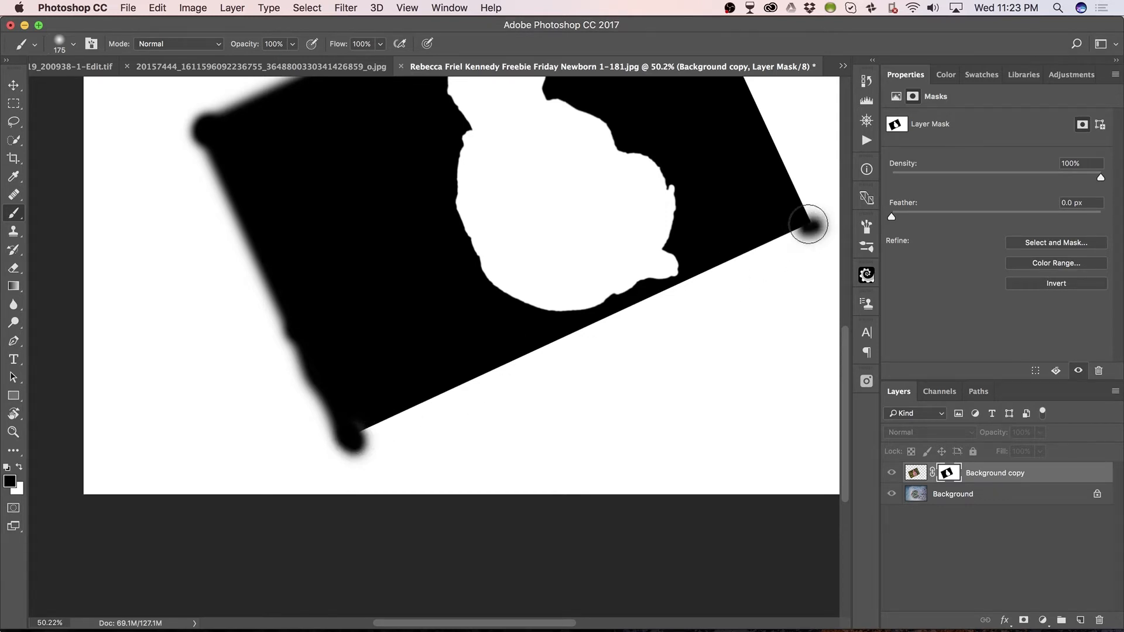
shift+click(356, 434)
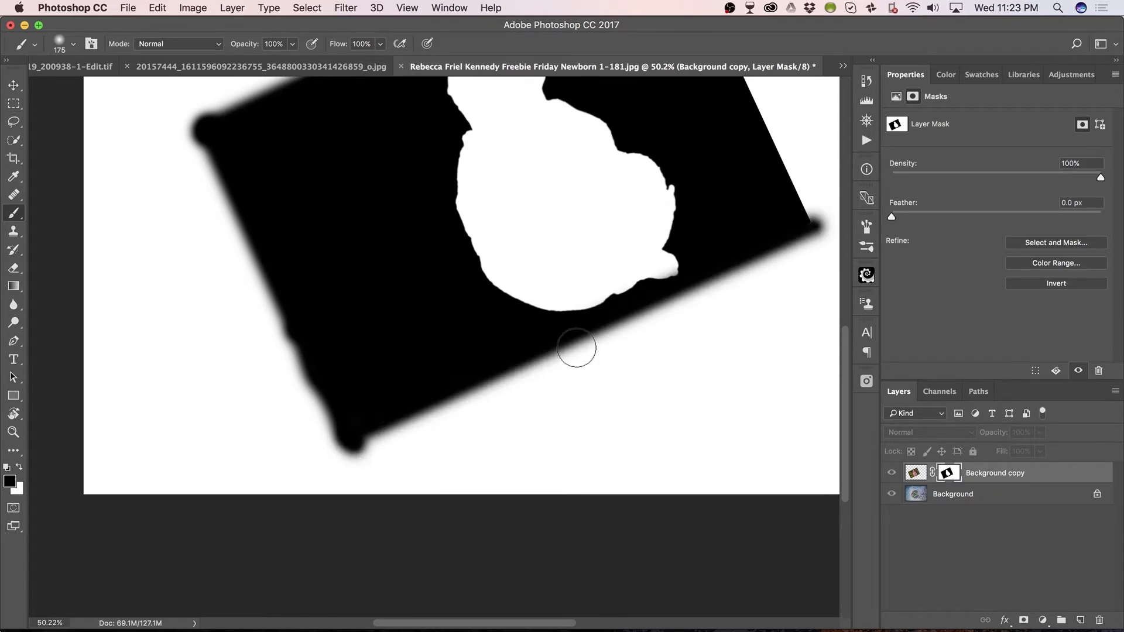
Paint a straight black stroke along the right edge of the mask's rectangle and return to the baby layer's image view.
drag(790, 193, 688, 435)
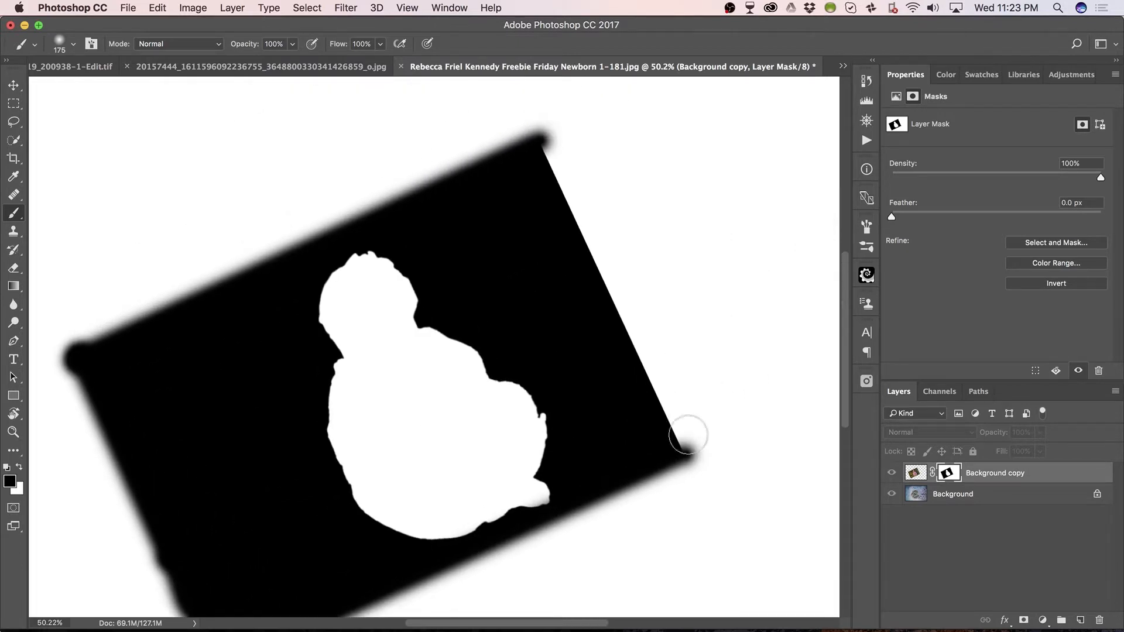
click(685, 453)
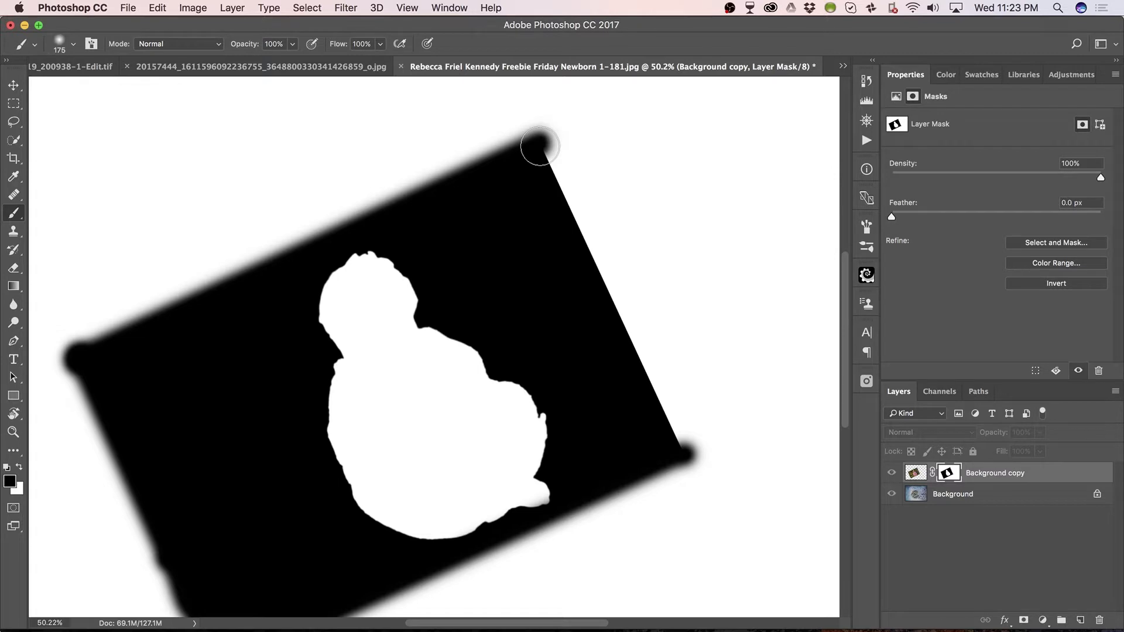
shift+click(686, 447)
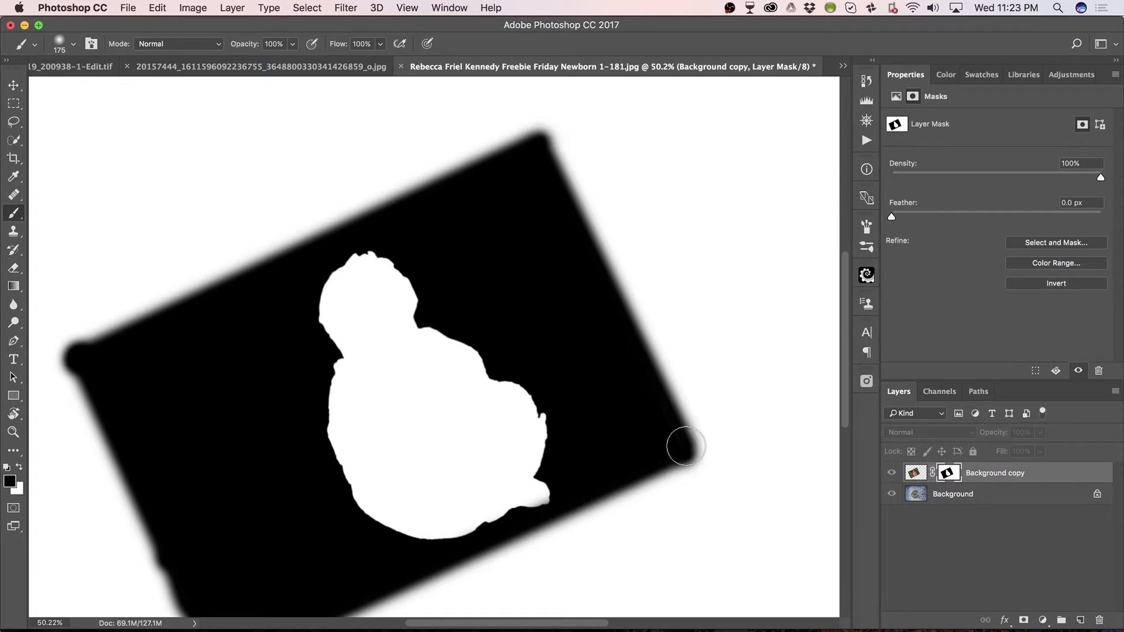
click(916, 474)
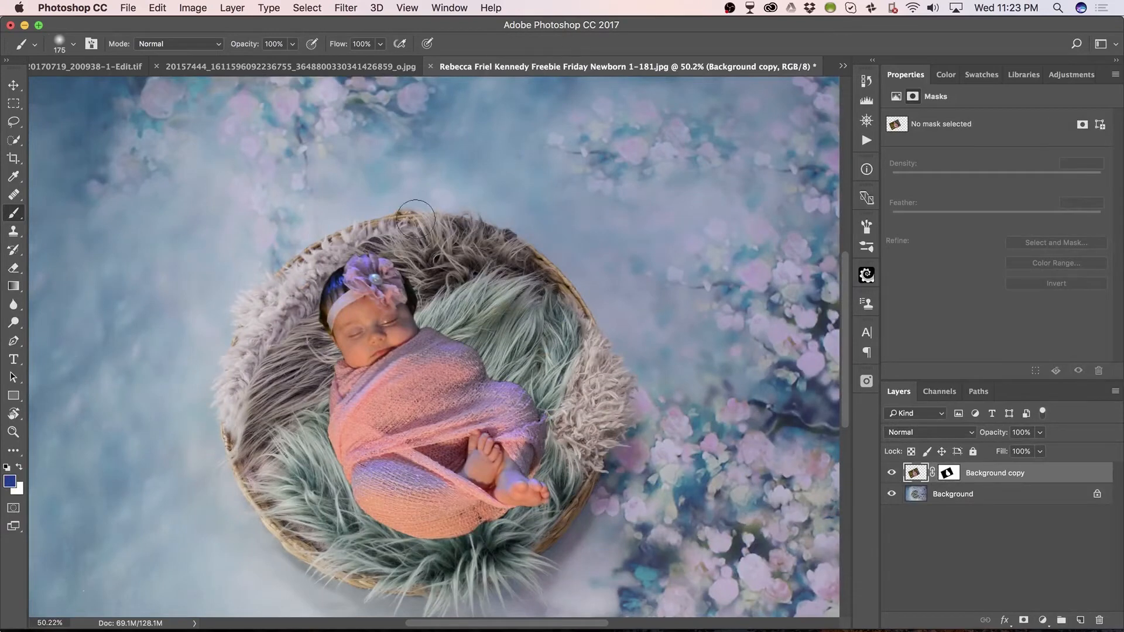
scroll(490, 365, down, 3)
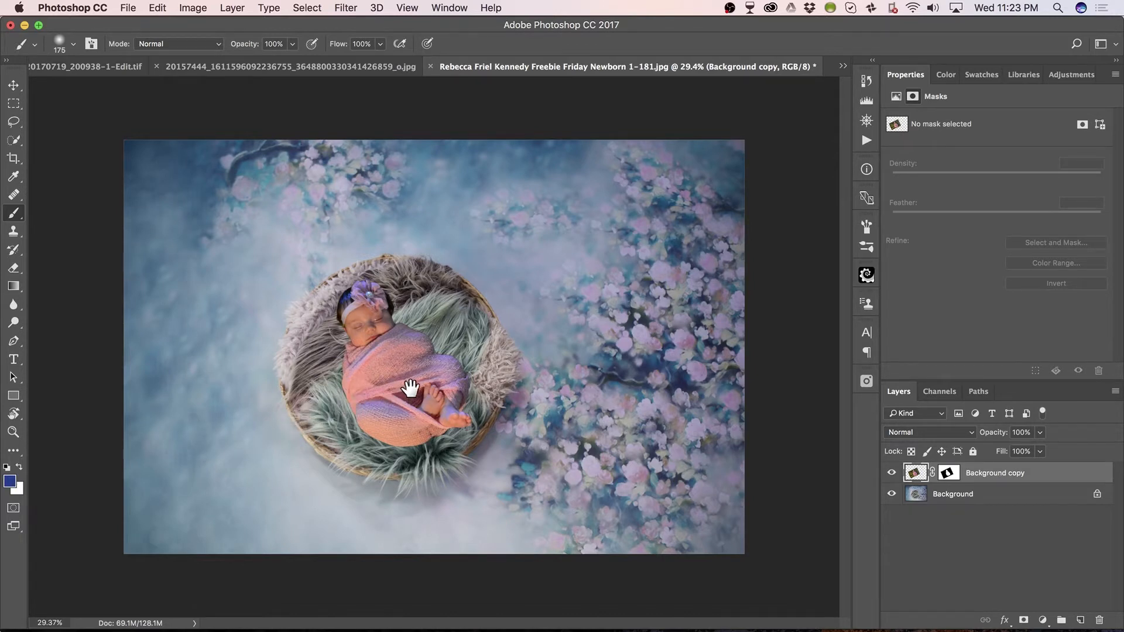
key(z)
drag(387, 395, 412, 391)
scroll(392, 378, up, 3)
scroll(392, 378, left, 3)
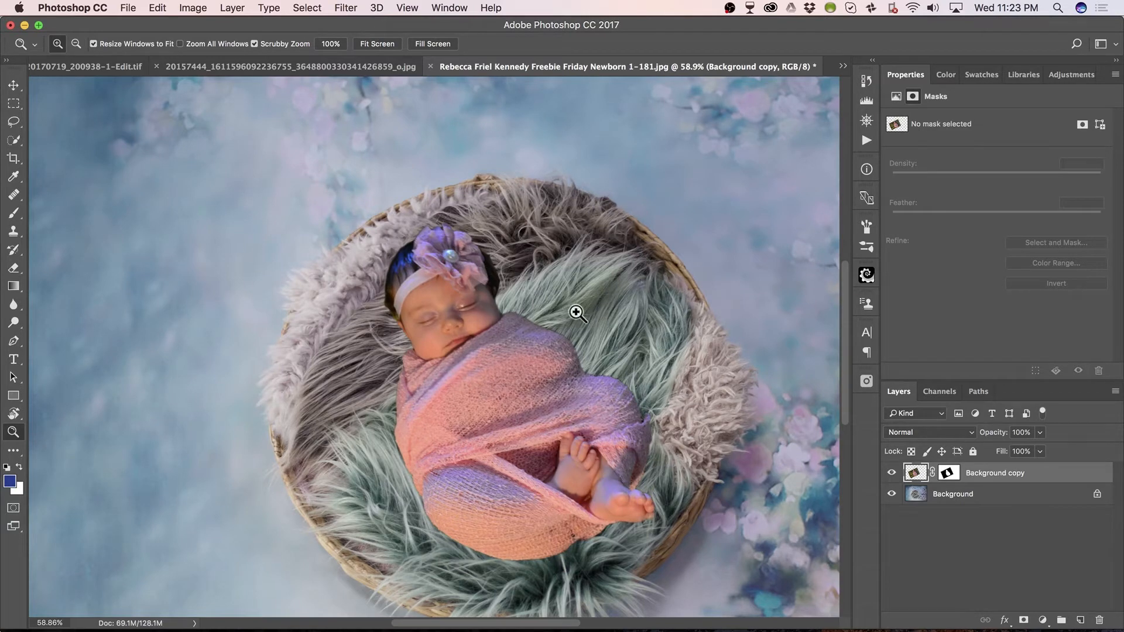
drag(575, 342, 576, 344)
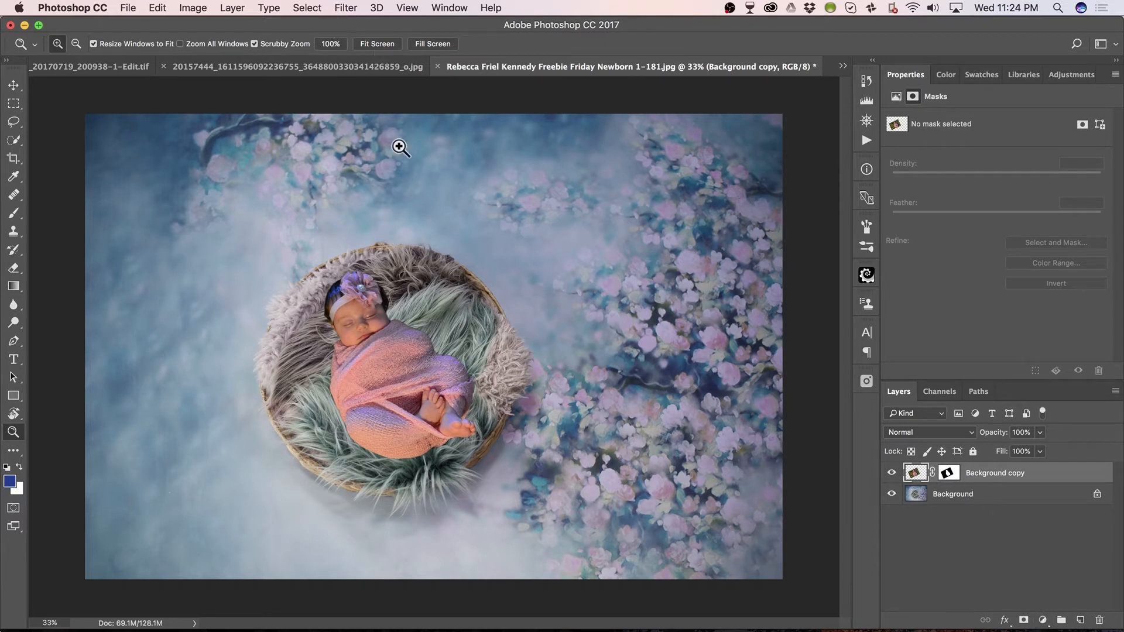
Open the Camera Raw filter on the baby layer.
click(346, 10)
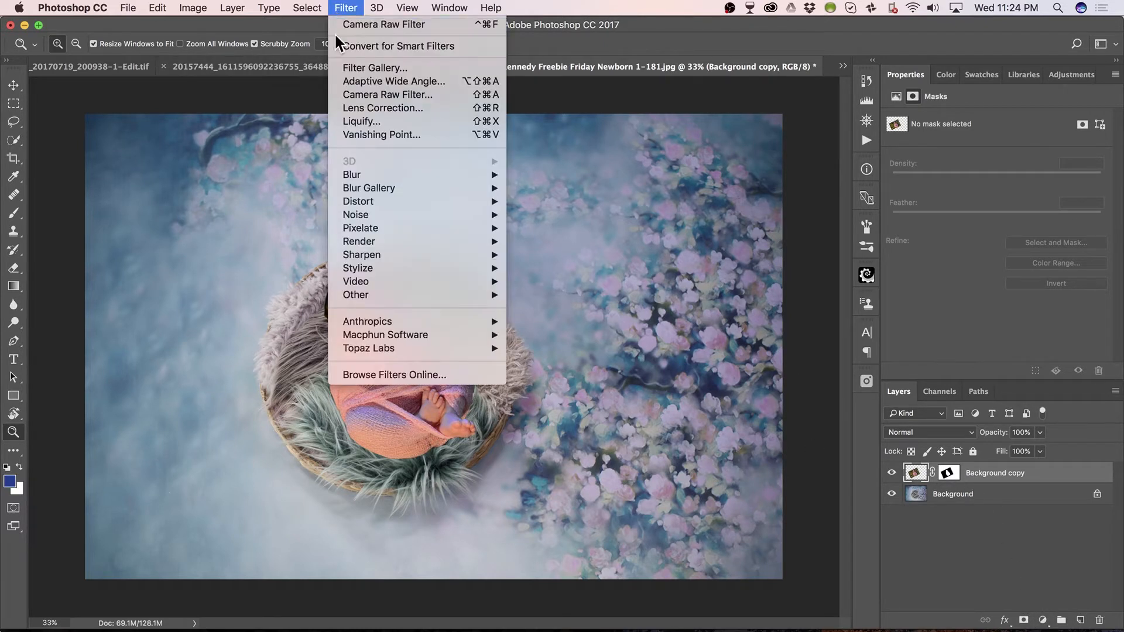
click(427, 96)
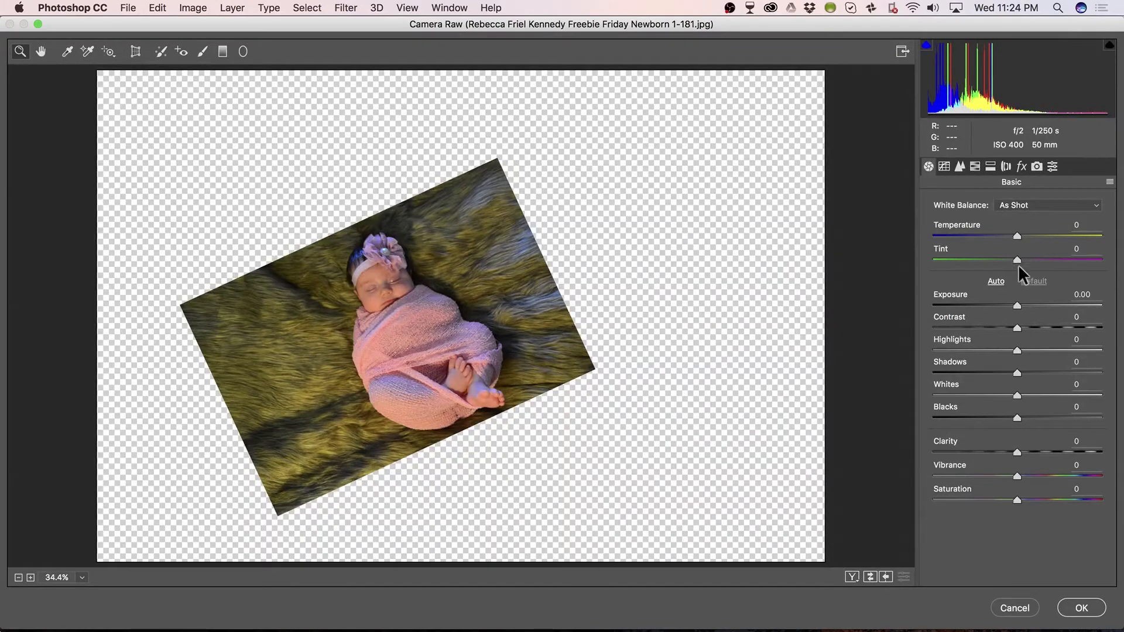
Try Auto white balance, a +100 temperature and a tint shift on the baby, and restore the As Shot white balance.
click(1024, 206)
click(1021, 215)
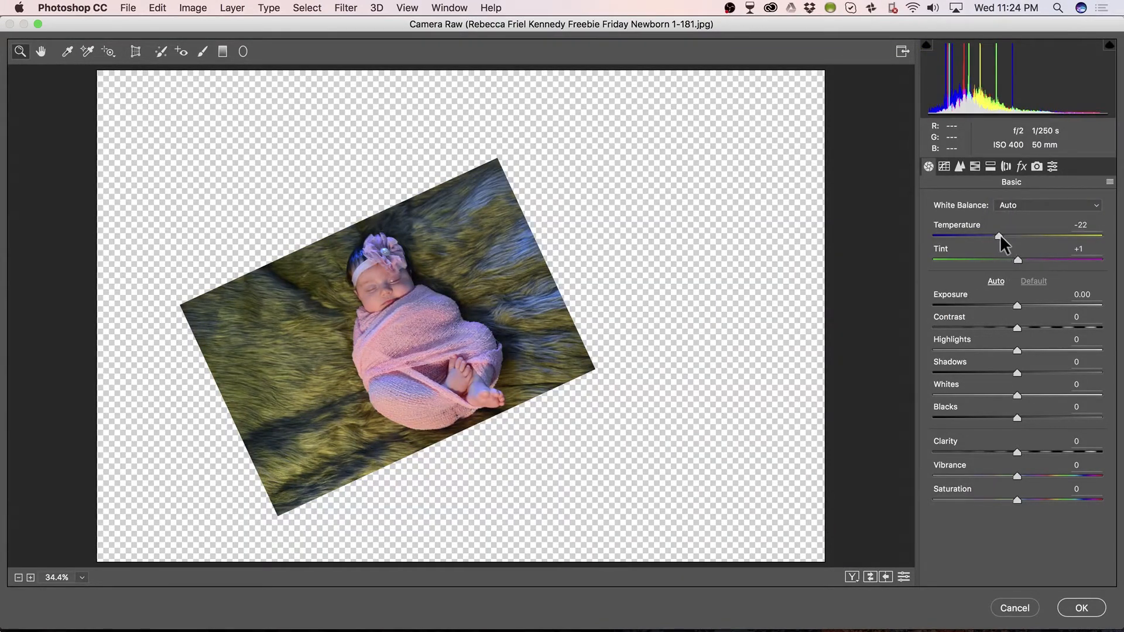
drag(998, 235, 1107, 231)
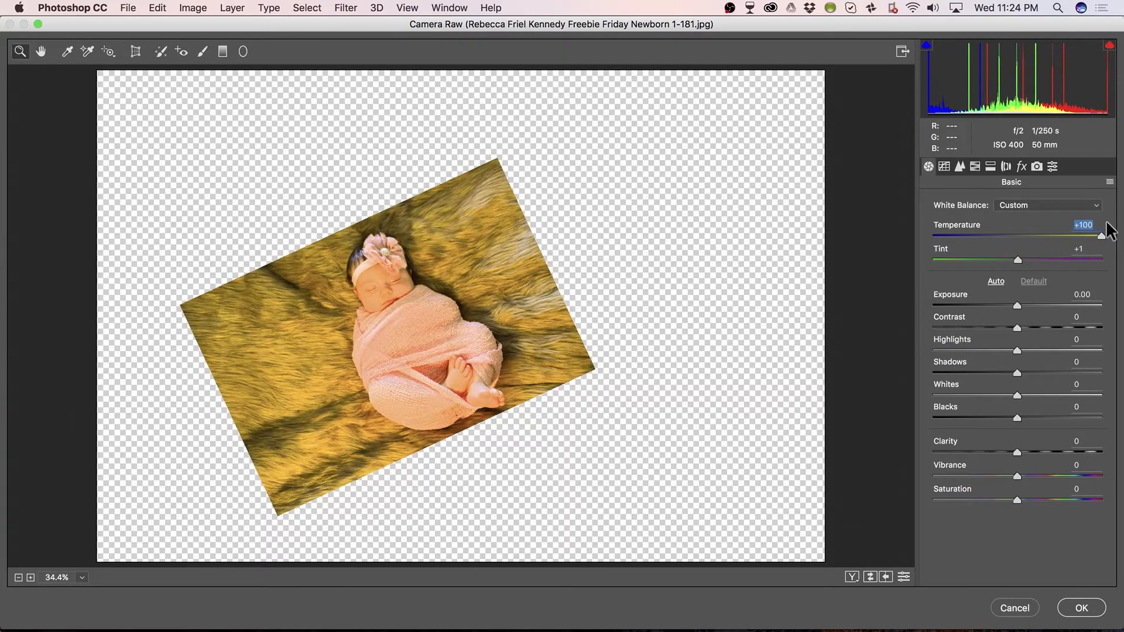
mouse_move(1018, 261)
mouse_down()
mouse_move(958, 264)
mouse_move(932, 280)
mouse_move(1005, 273)
mouse_up()
drag(1101, 236, 1014, 240)
click(1014, 237)
click(1028, 206)
click(1029, 182)
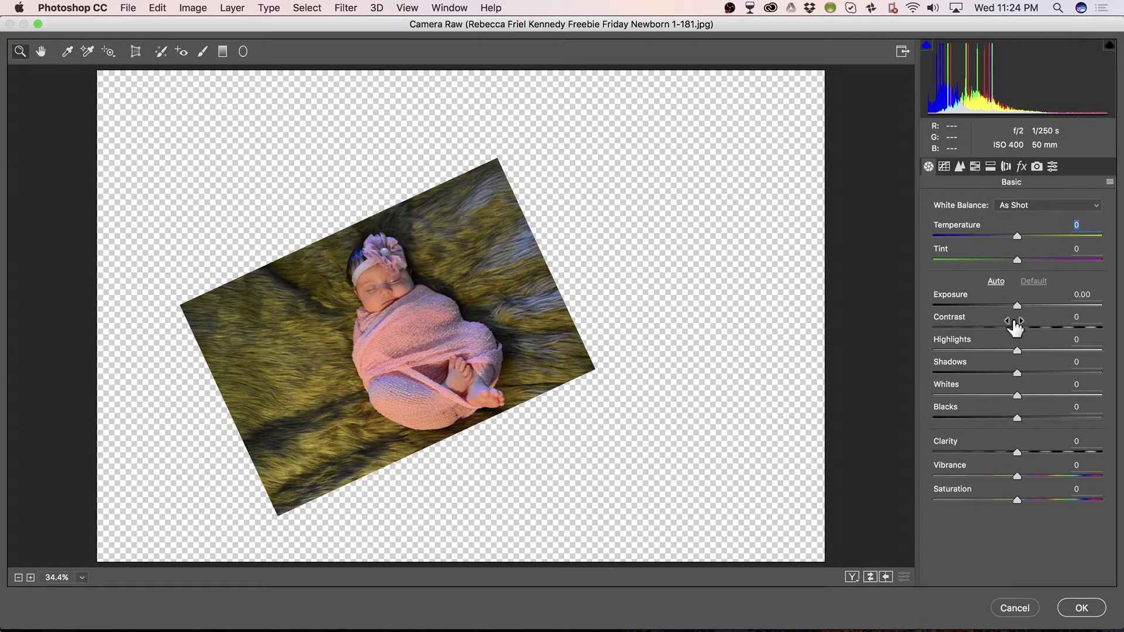
Reduce the baby layer's overall saturation to -21.
drag(1016, 498, 994, 504)
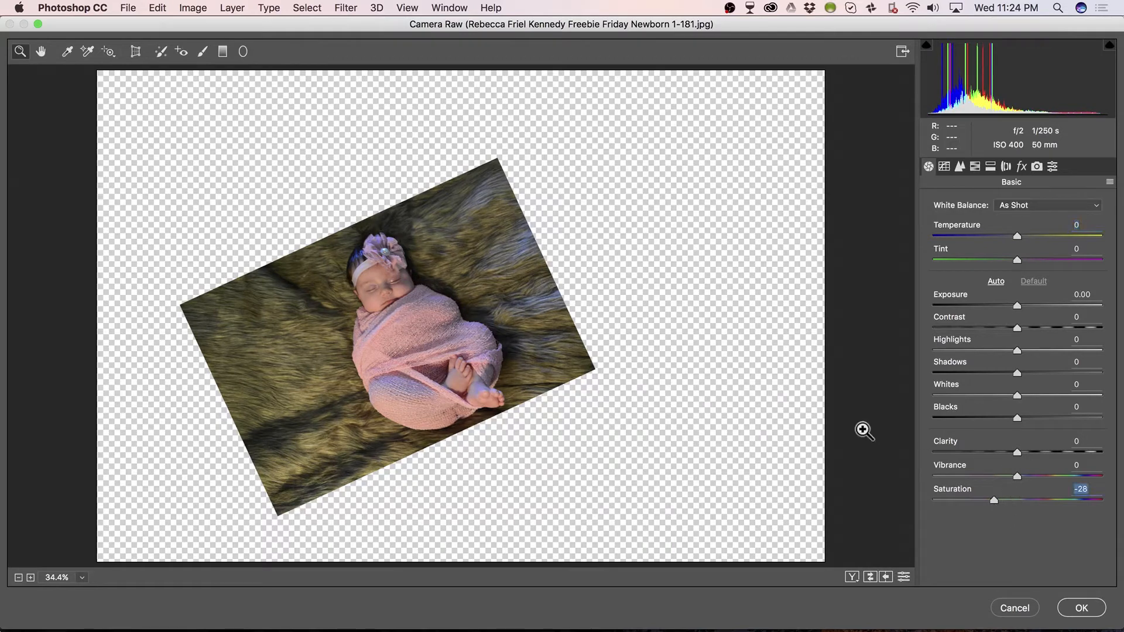
drag(501, 401, 619, 390)
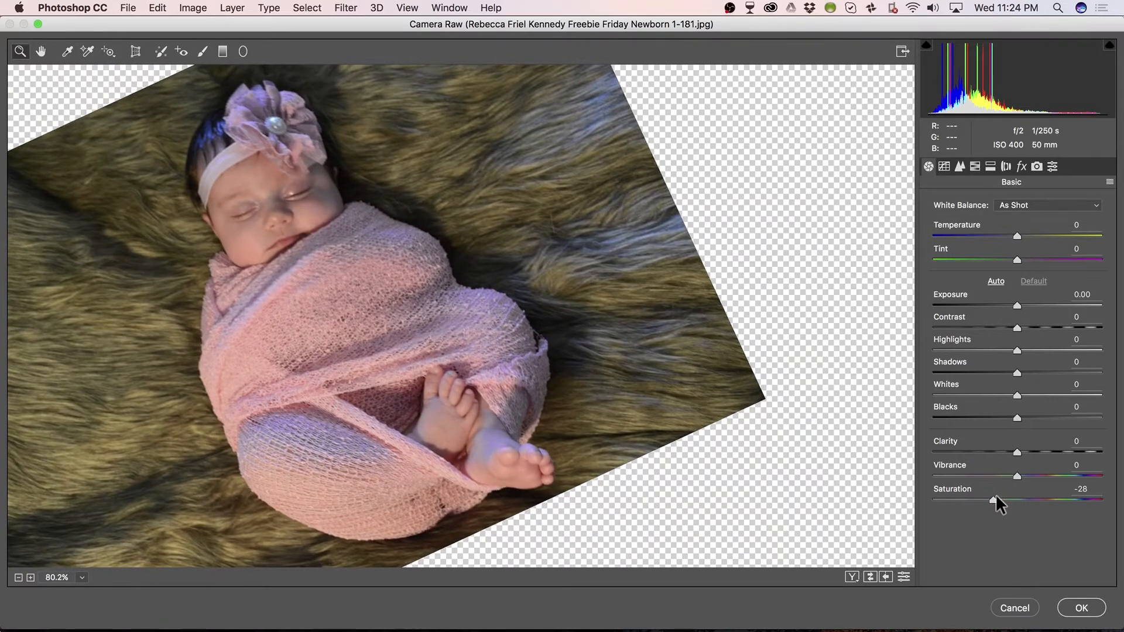
drag(996, 498, 1001, 502)
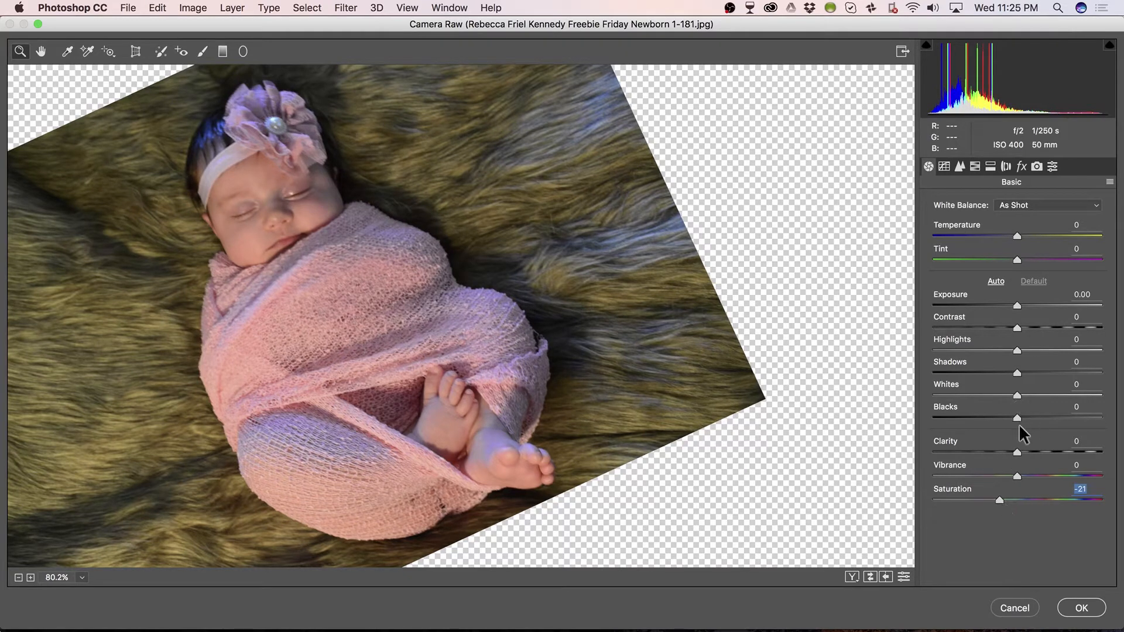
Reduce the Oranges saturation to -24 in the HSL / Grayscale adjustments.
click(990, 167)
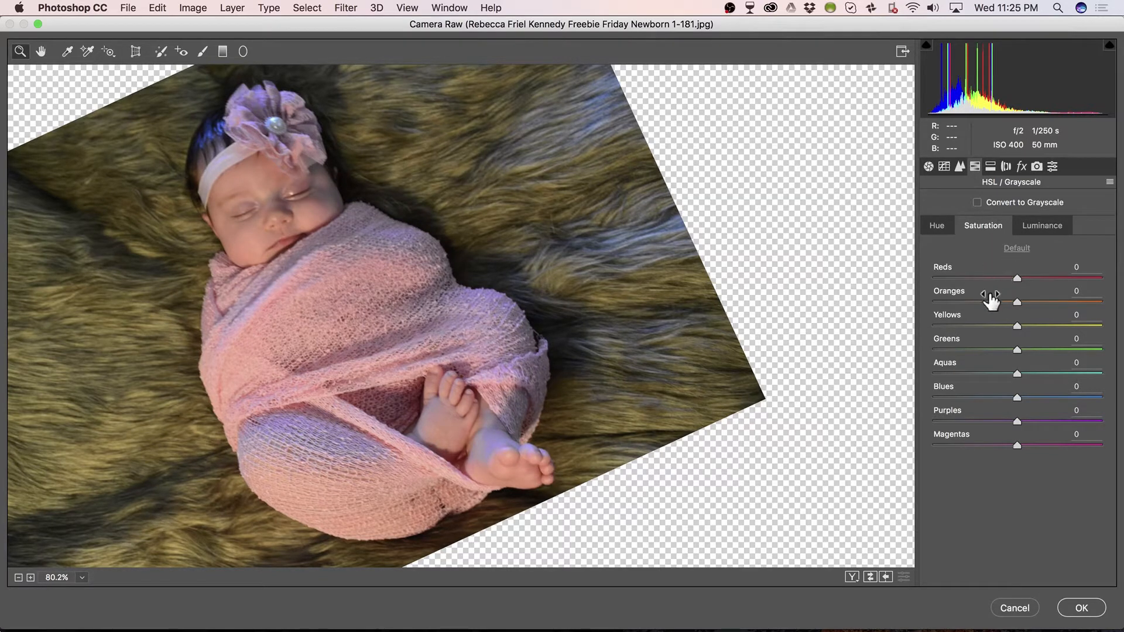
click(1109, 183)
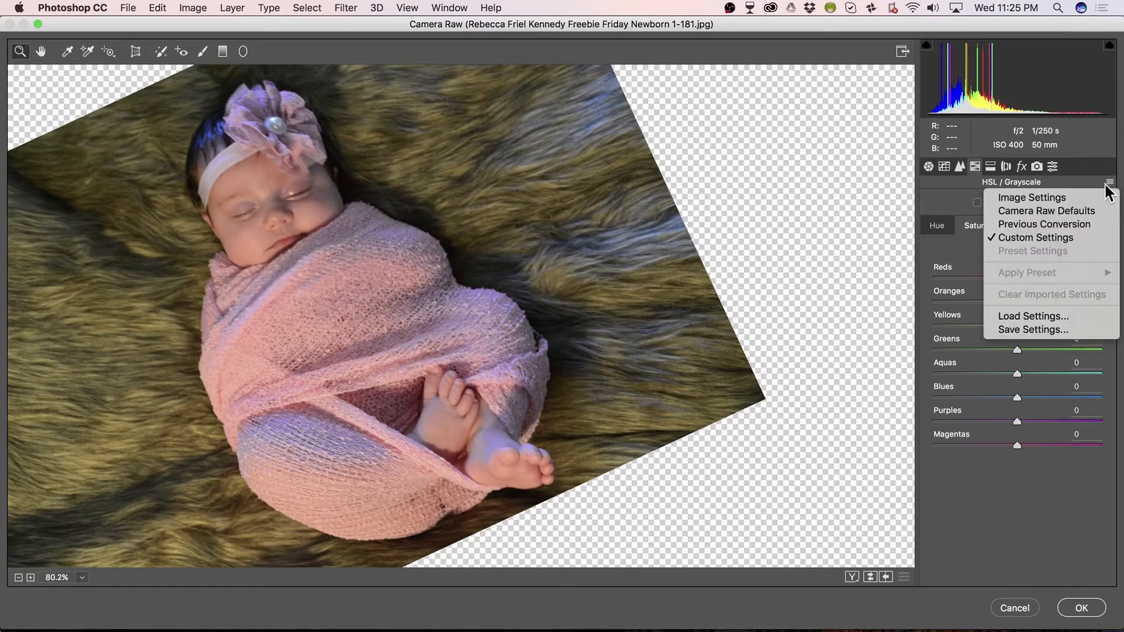
click(1082, 182)
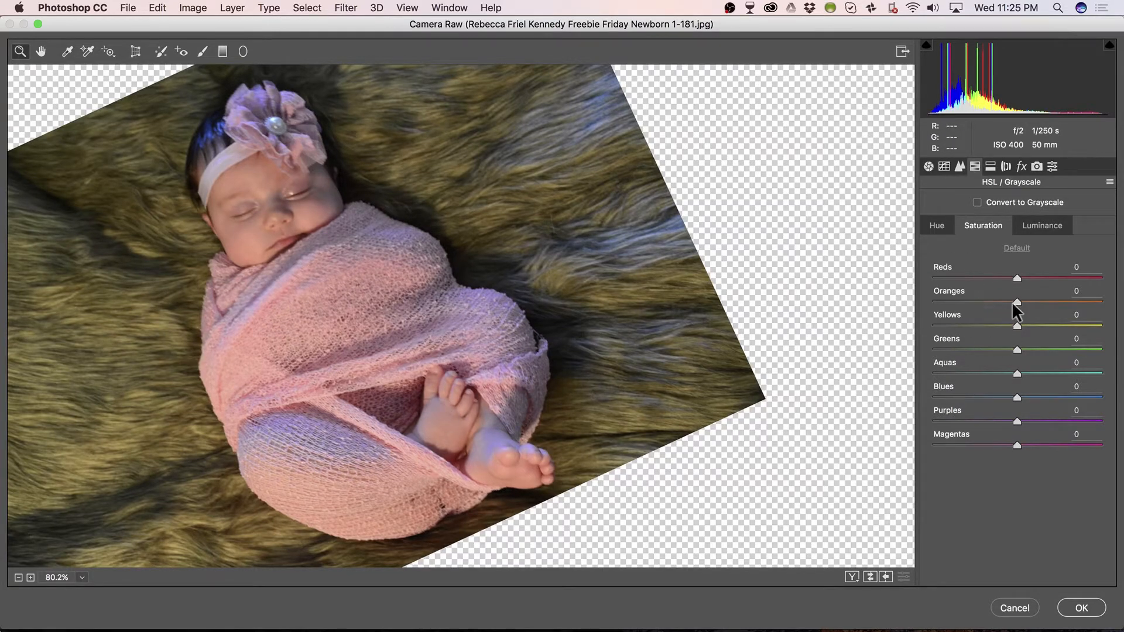
drag(1016, 300, 1003, 302)
drag(995, 304, 994, 304)
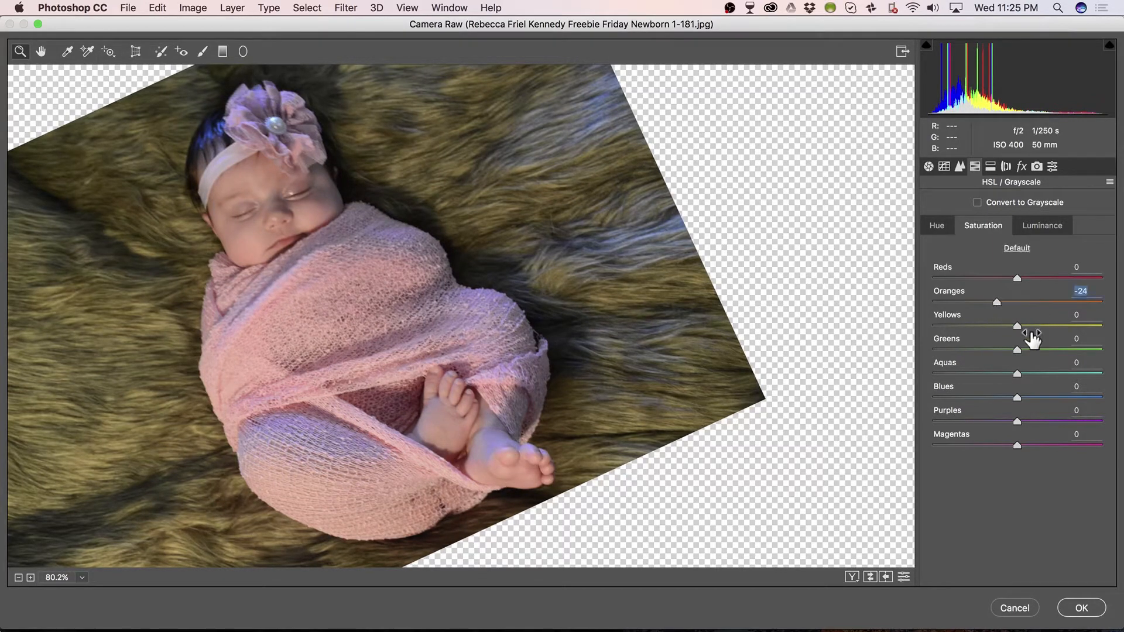
mouse_move(1017, 403)
mouse_down()
mouse_move(984, 403)
mouse_move(1104, 400)
mouse_move(1024, 414)
mouse_up()
Raise the luminance of Blues to +17 and Oranges to +13, and apply the Camera Raw filter.
click(1041, 227)
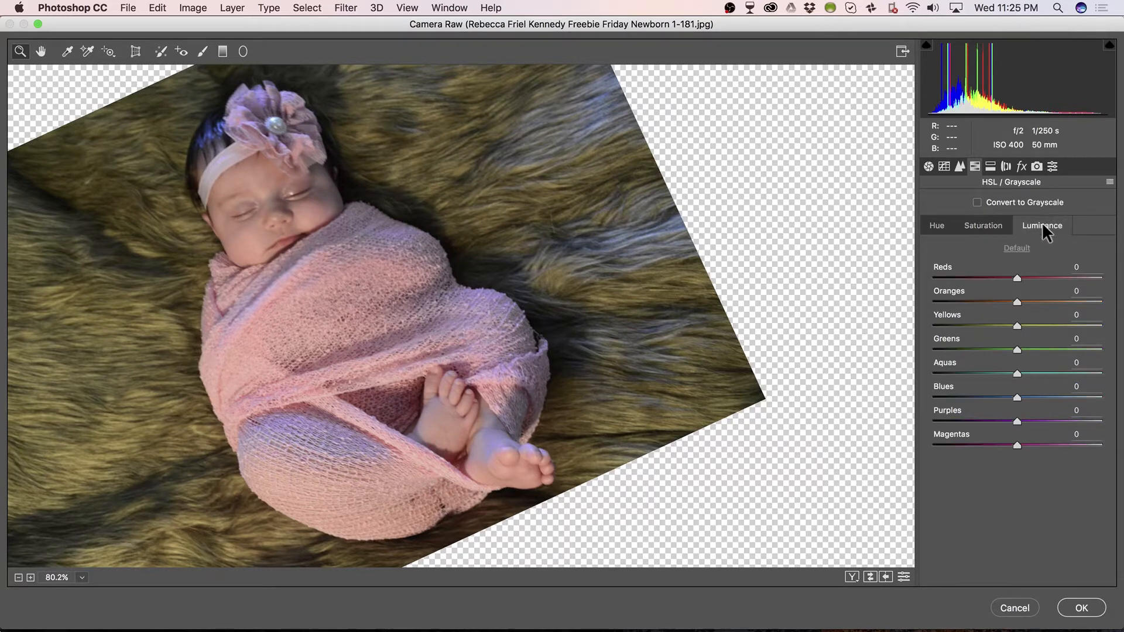
mouse_move(1015, 397)
mouse_down()
mouse_move(983, 399)
mouse_move(1050, 389)
mouse_move(1033, 397)
mouse_up()
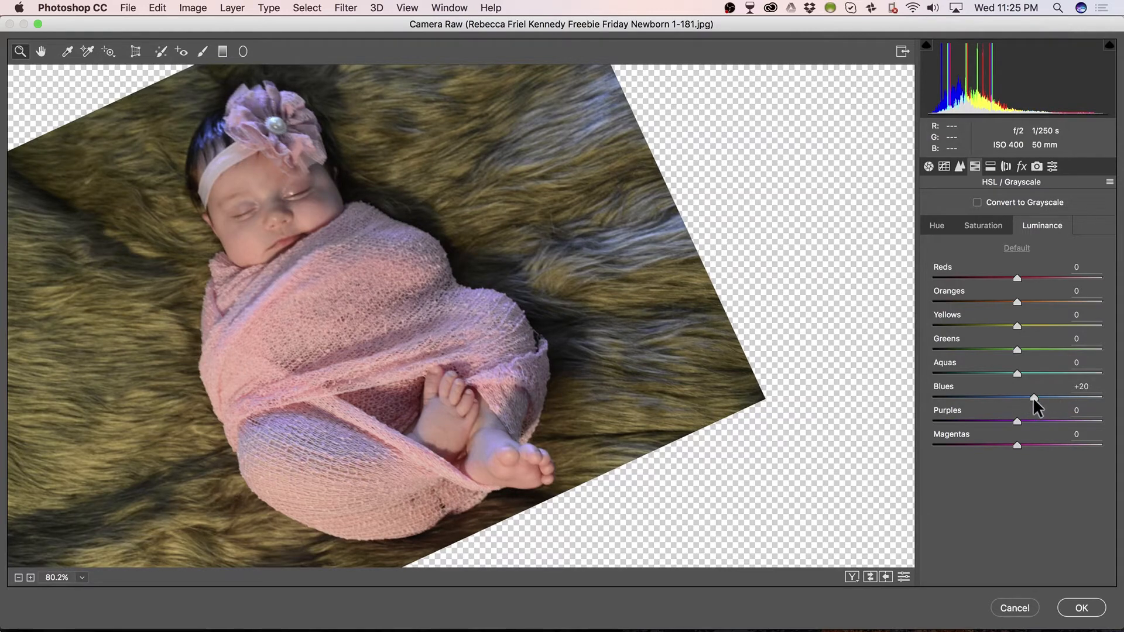
drag(1016, 297, 1028, 302)
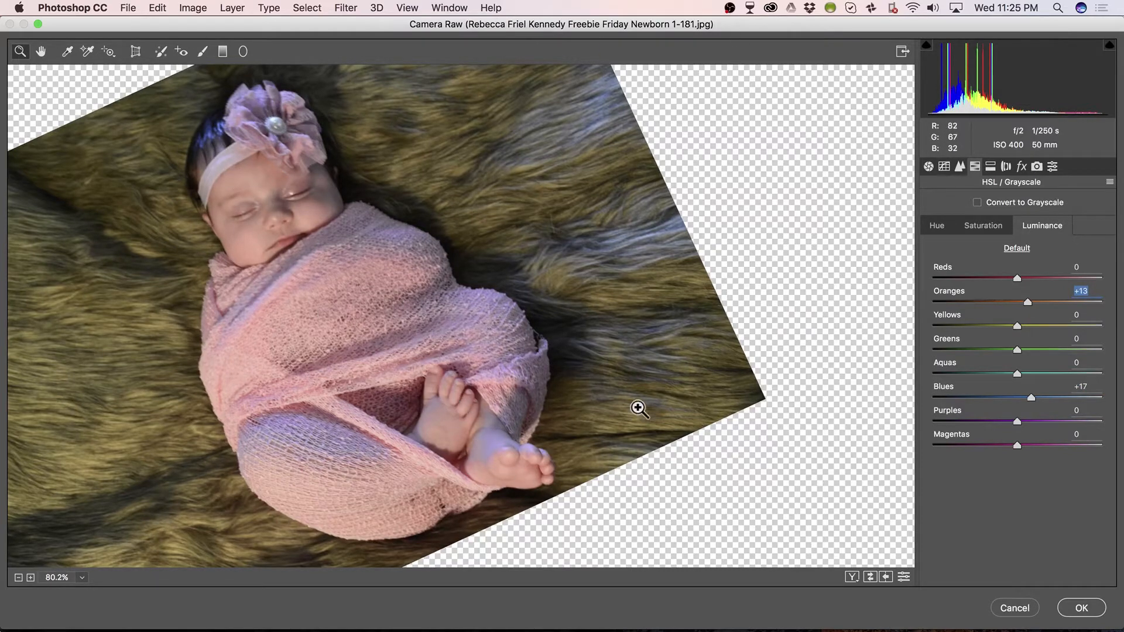
click(1079, 610)
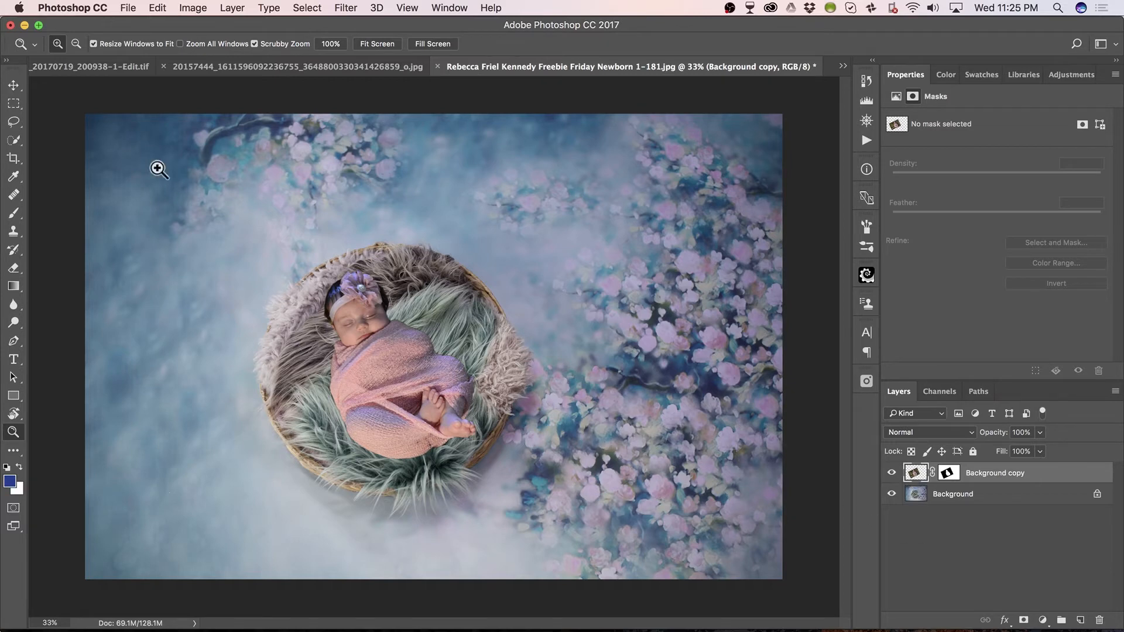
Open Match Color for the baby layer with the current document's Background layer as the color source.
click(158, 8)
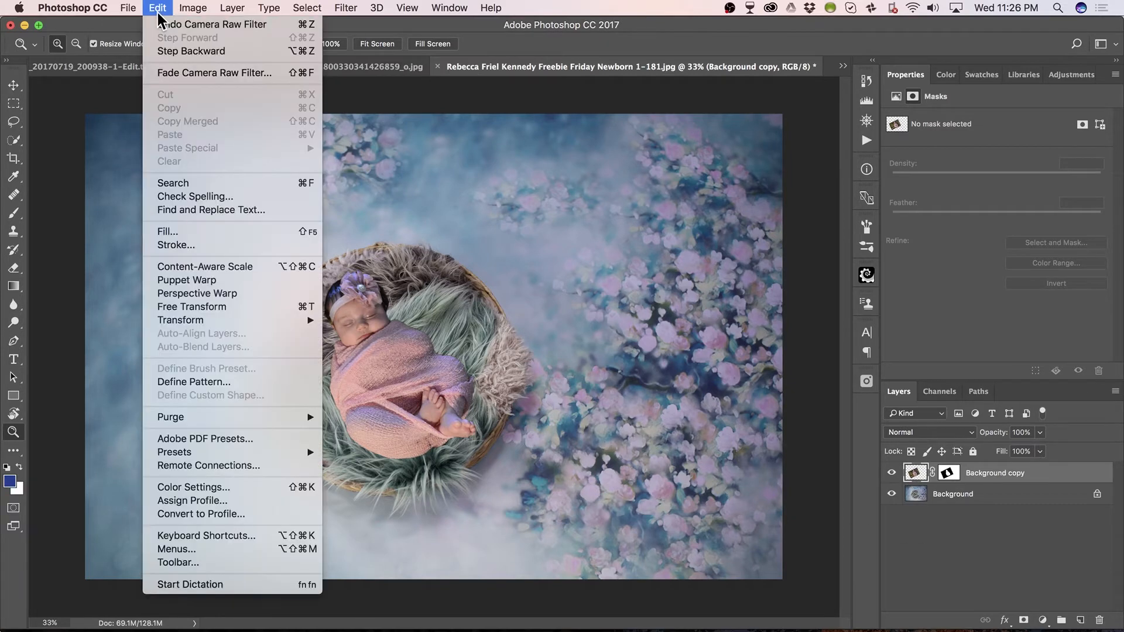
mouse_move(190, 11)
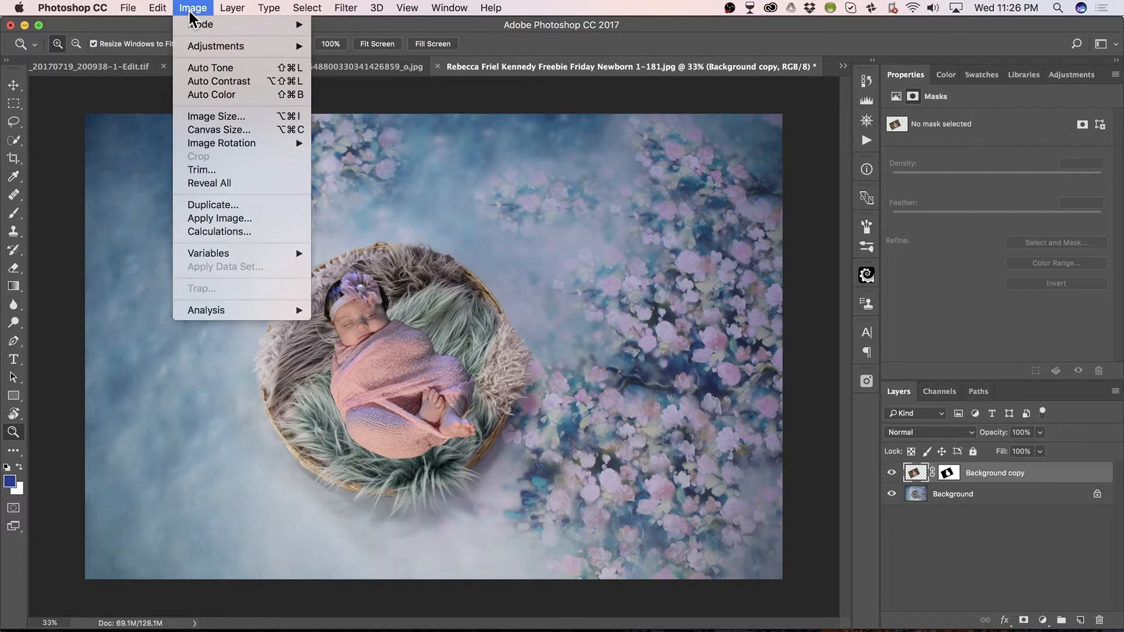
mouse_move(256, 47)
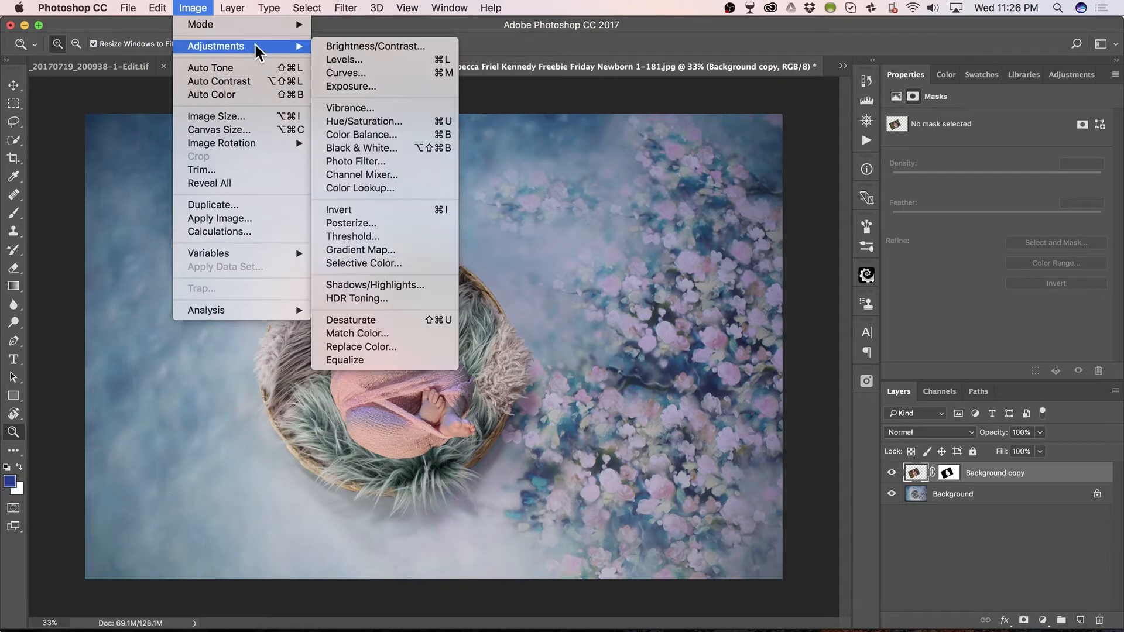
click(400, 335)
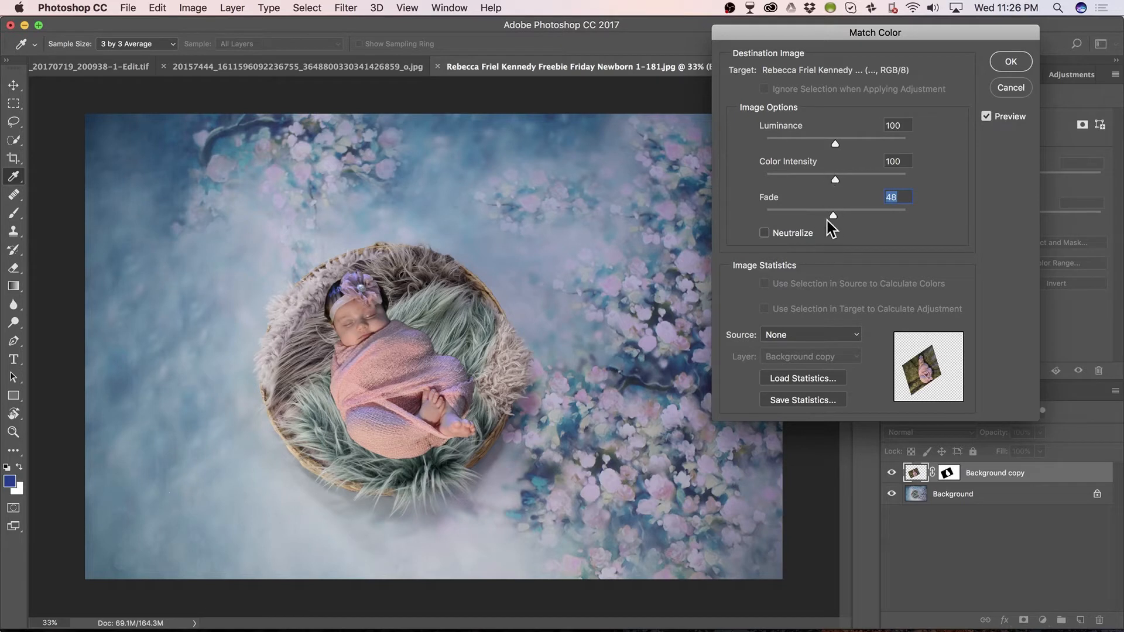
click(819, 340)
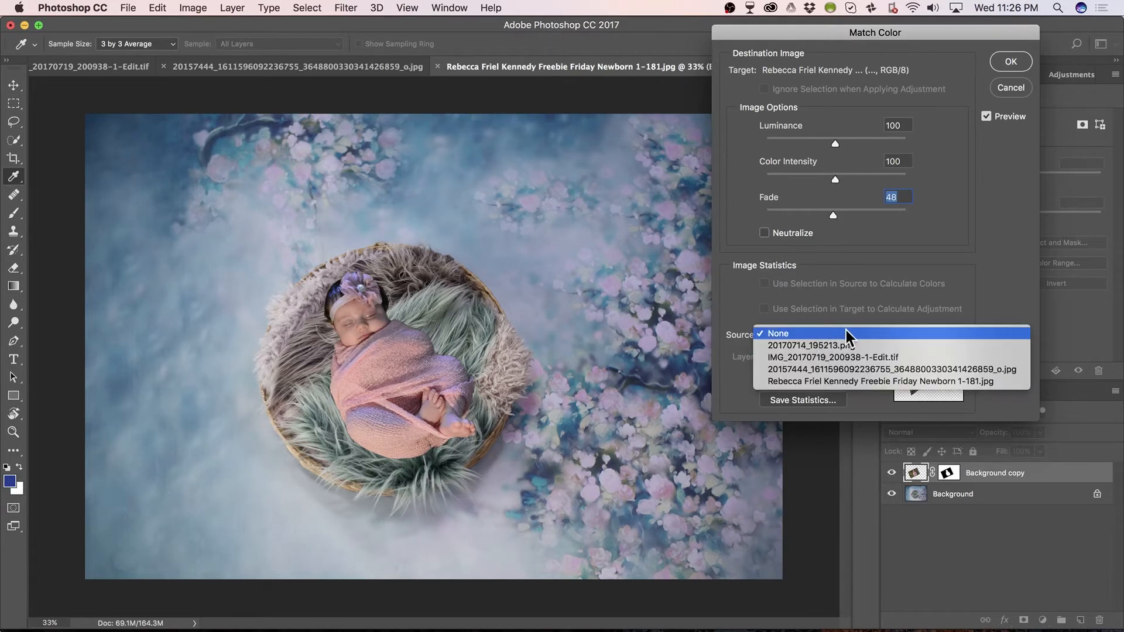
click(844, 383)
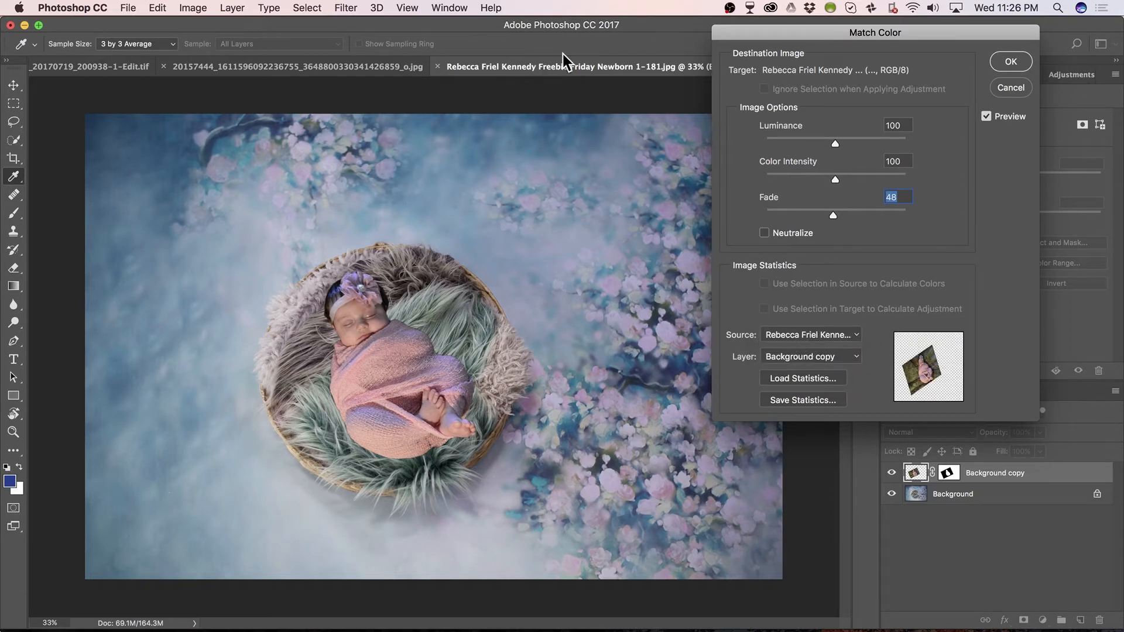
click(831, 358)
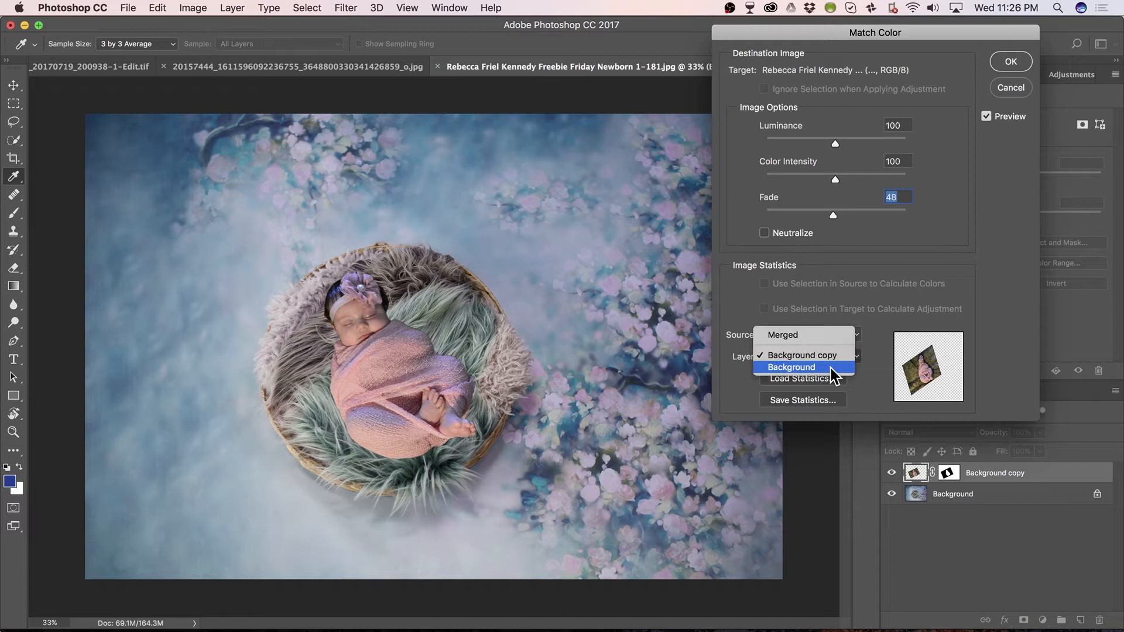
click(831, 369)
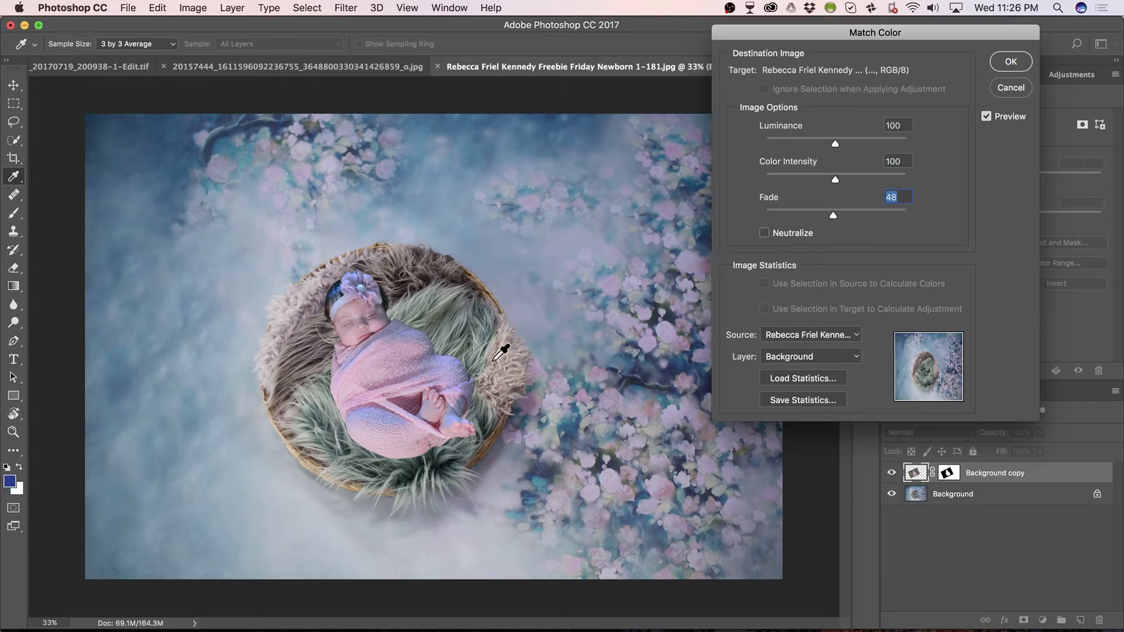
Increase the Match Color fade to soften the blue cast on the baby, and apply the adjustment.
key(space)
click(432, 364)
super+click(420, 361)
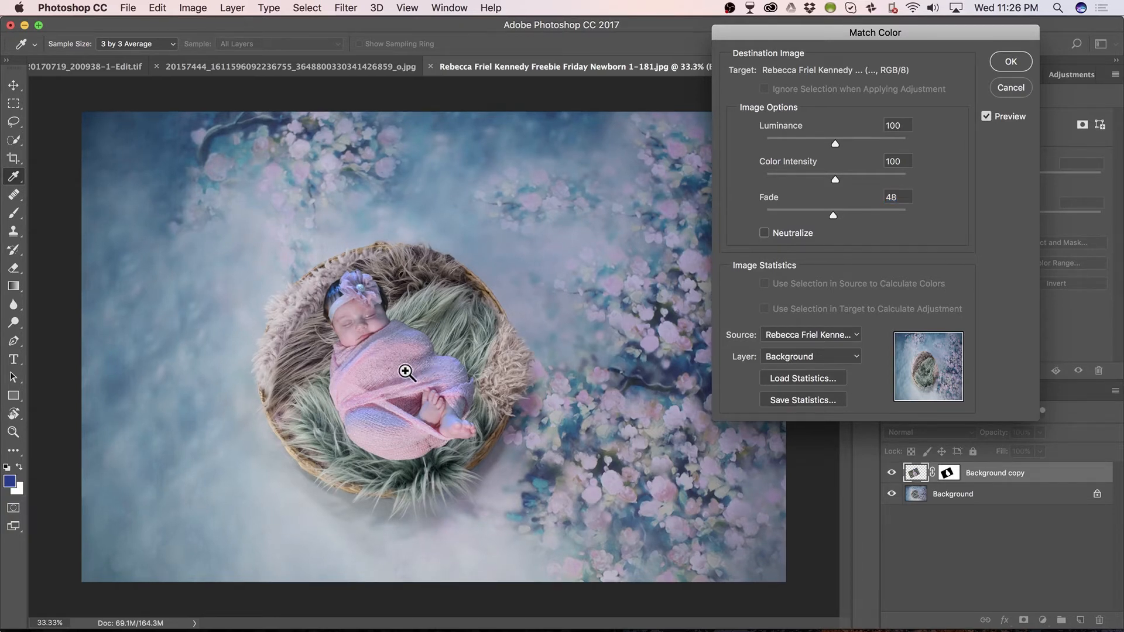
click(431, 366)
drag(409, 361, 436, 371)
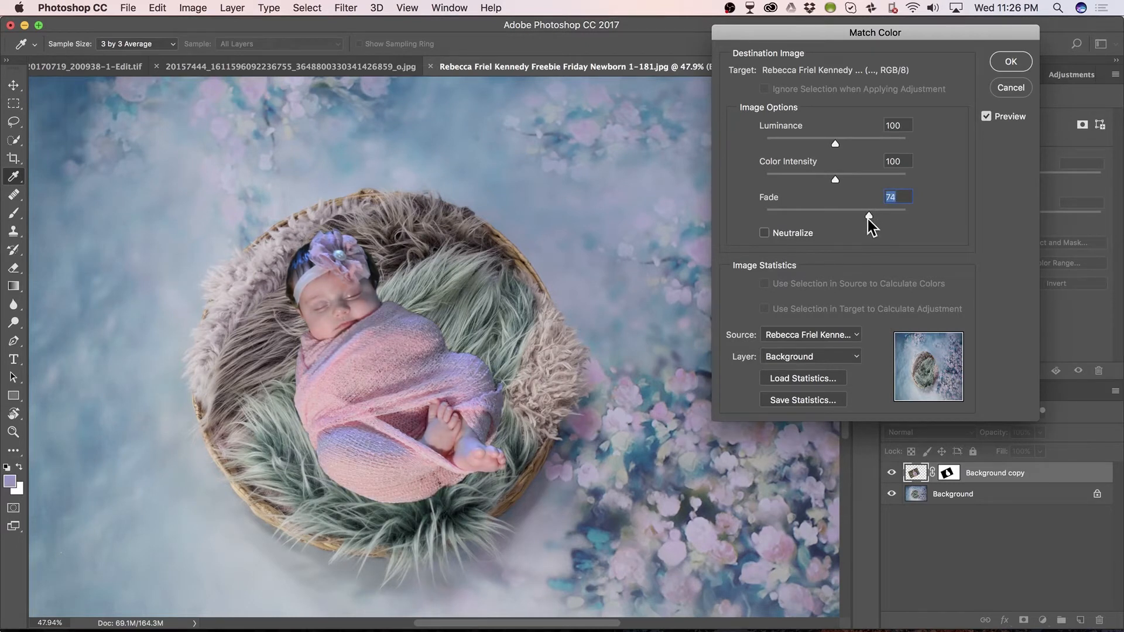
drag(868, 213, 861, 215)
key(z)
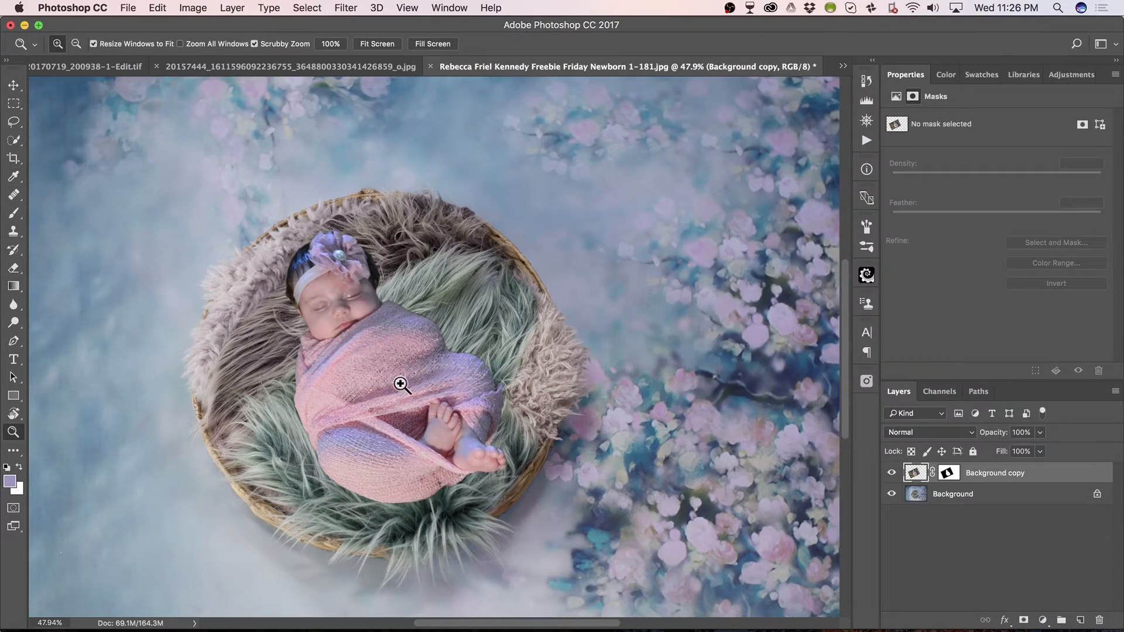
Crop the image to a 1:1 (Square) ratio, framing the basket with the baby closely in the middle.
alt+click(401, 384)
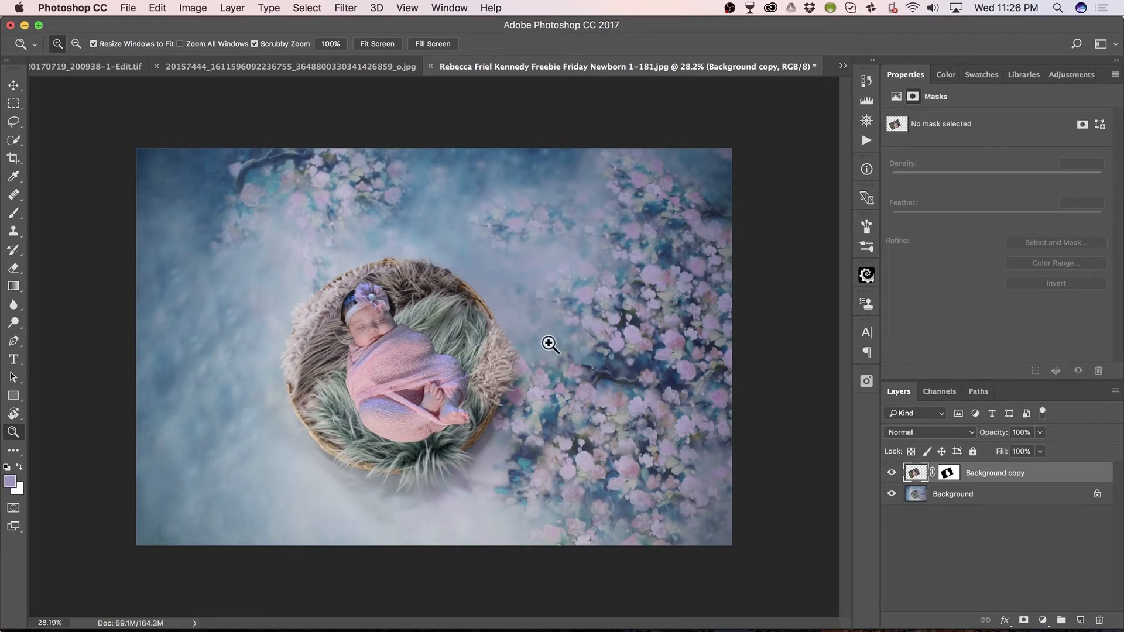
click(13, 158)
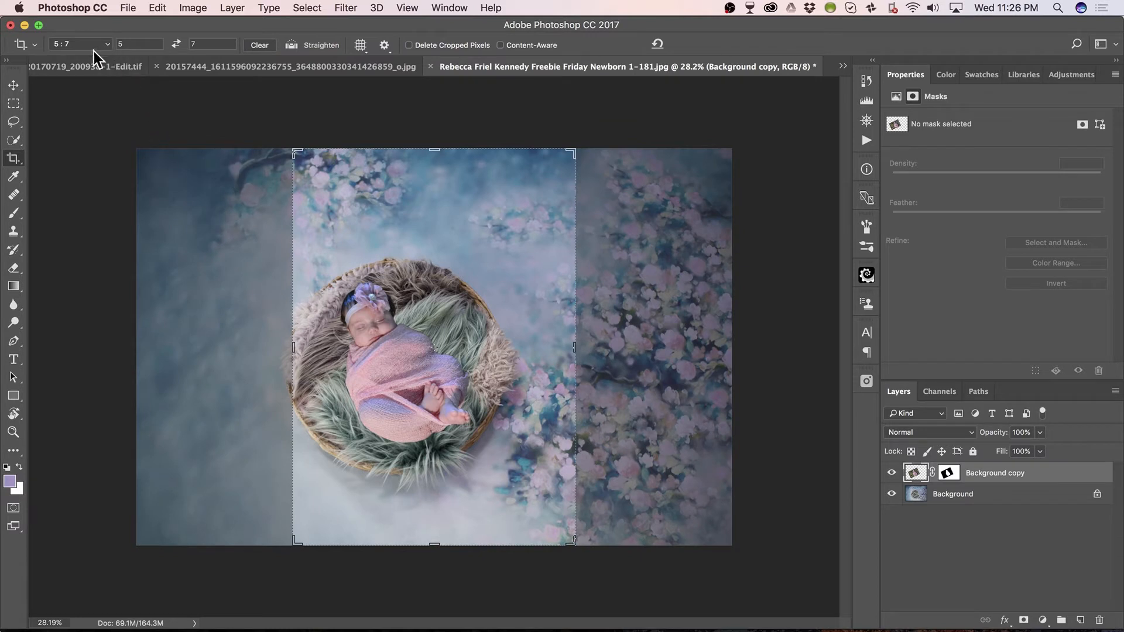
click(93, 45)
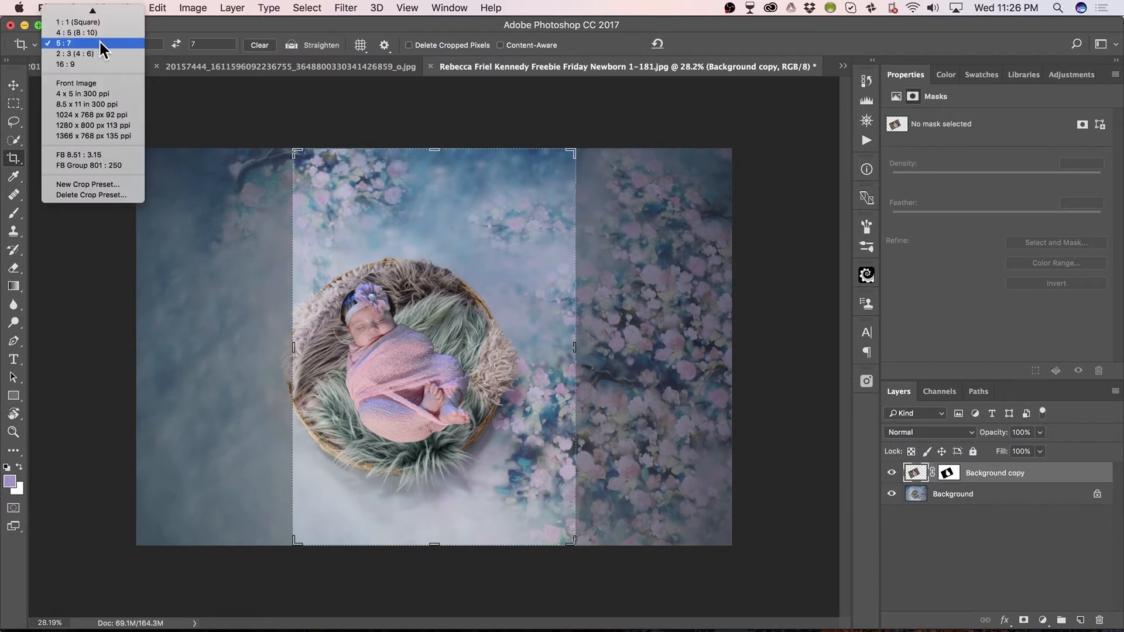
click(82, 22)
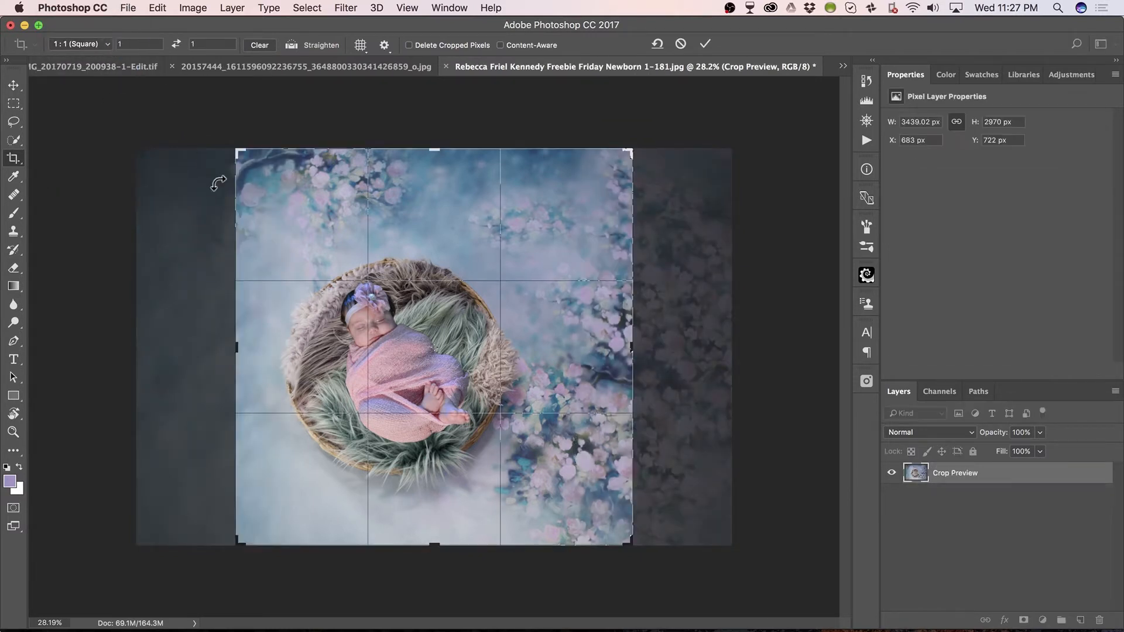
drag(629, 154, 580, 184)
drag(516, 373, 505, 396)
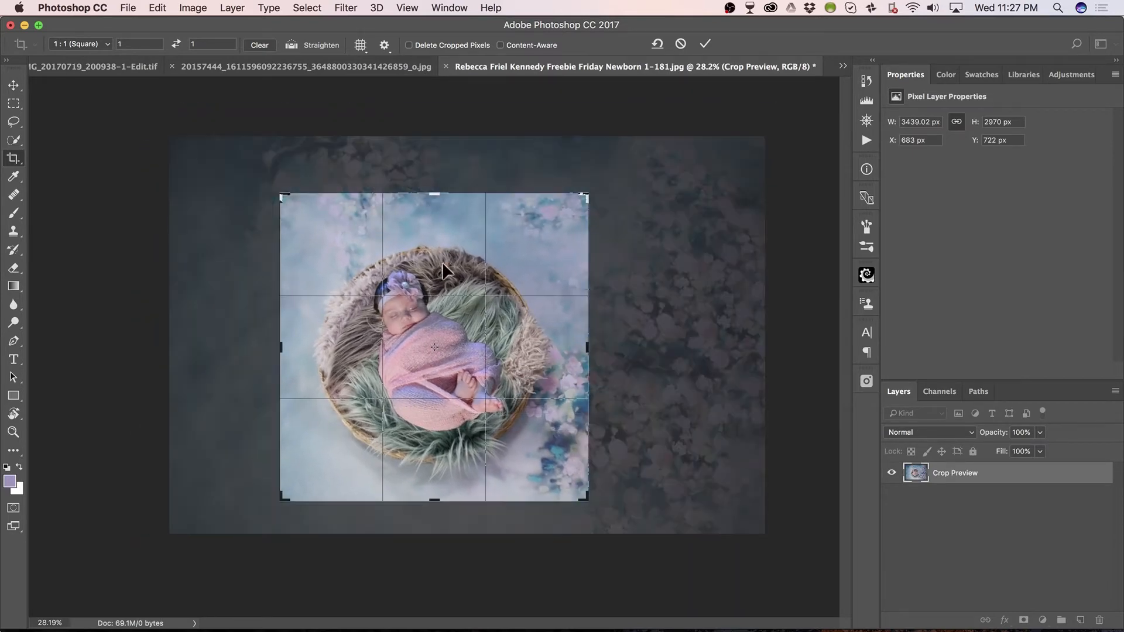
drag(585, 192, 571, 211)
drag(515, 352, 493, 358)
drag(566, 210, 582, 200)
drag(527, 343, 532, 335)
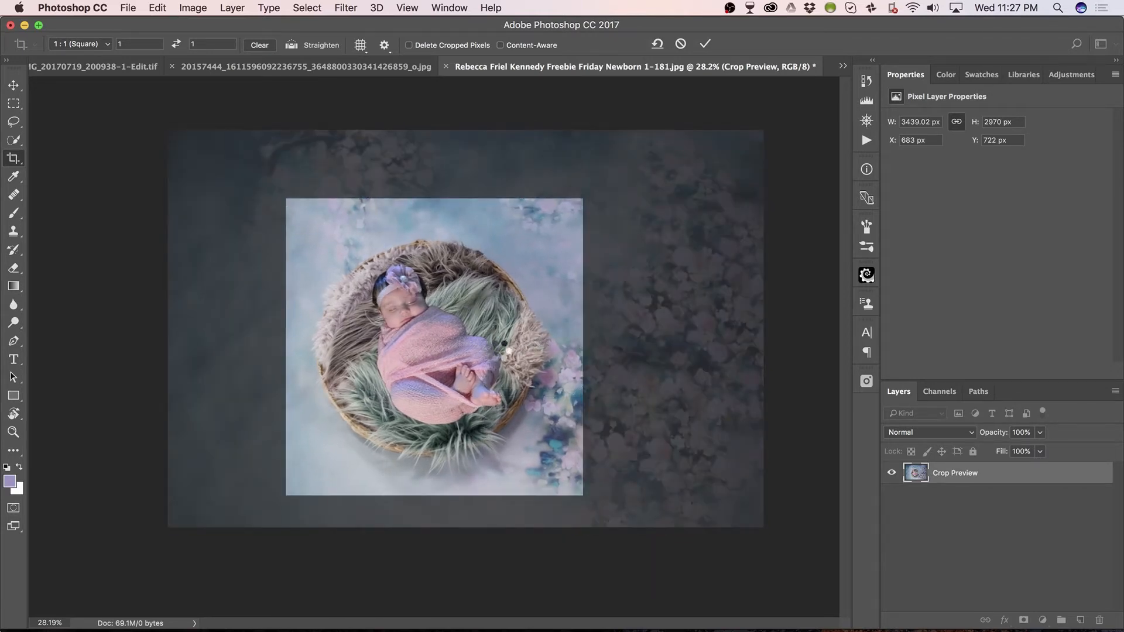
key(Return)
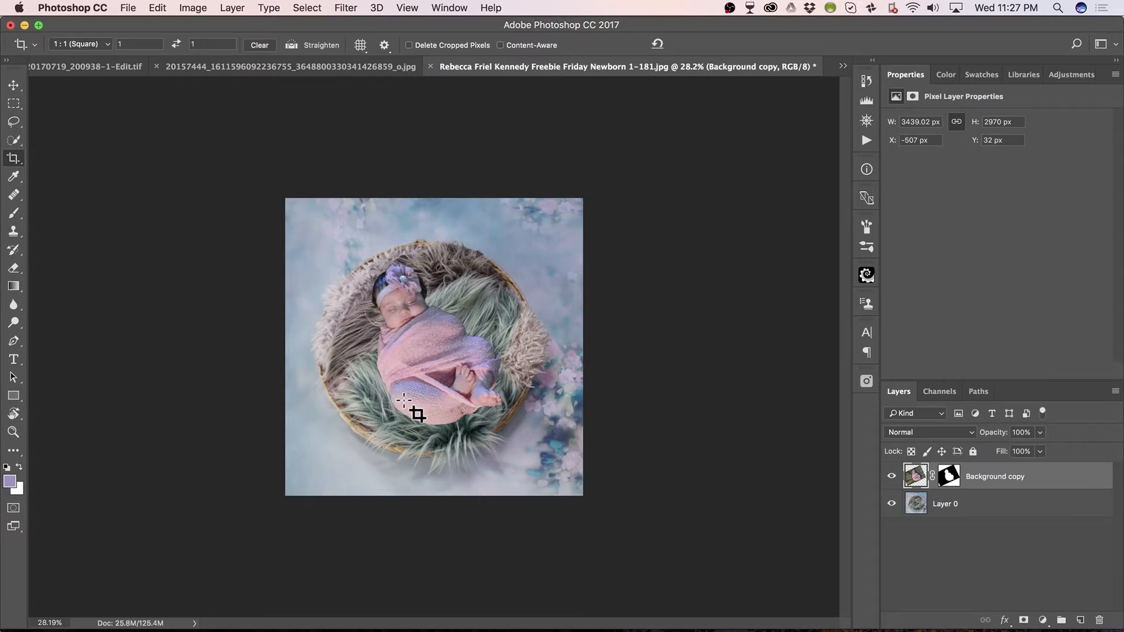
Apply a Gaussian Blur with a 1.5-pixel radius to the basket background on Layer 0.
key(z)
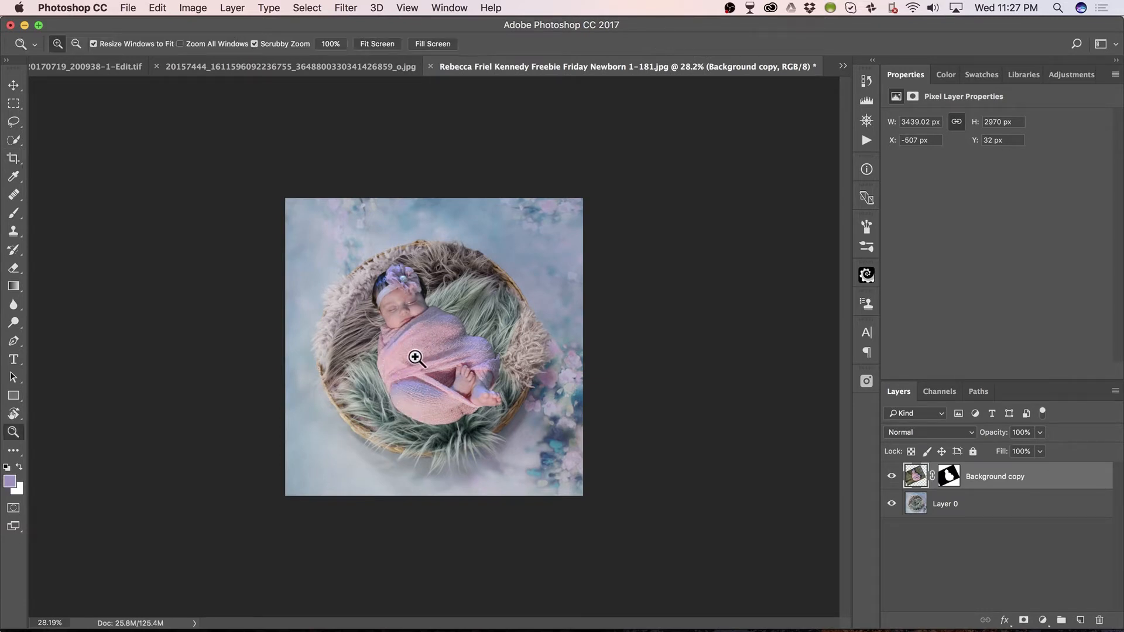
drag(419, 354, 447, 361)
key(super+plus)
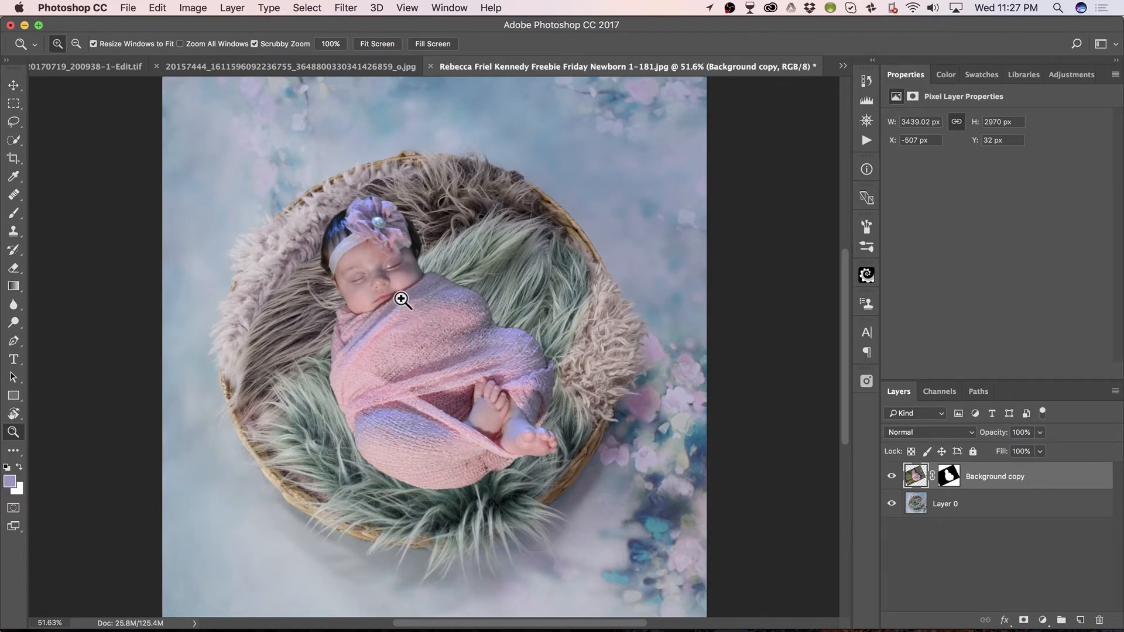
drag(372, 269, 396, 271)
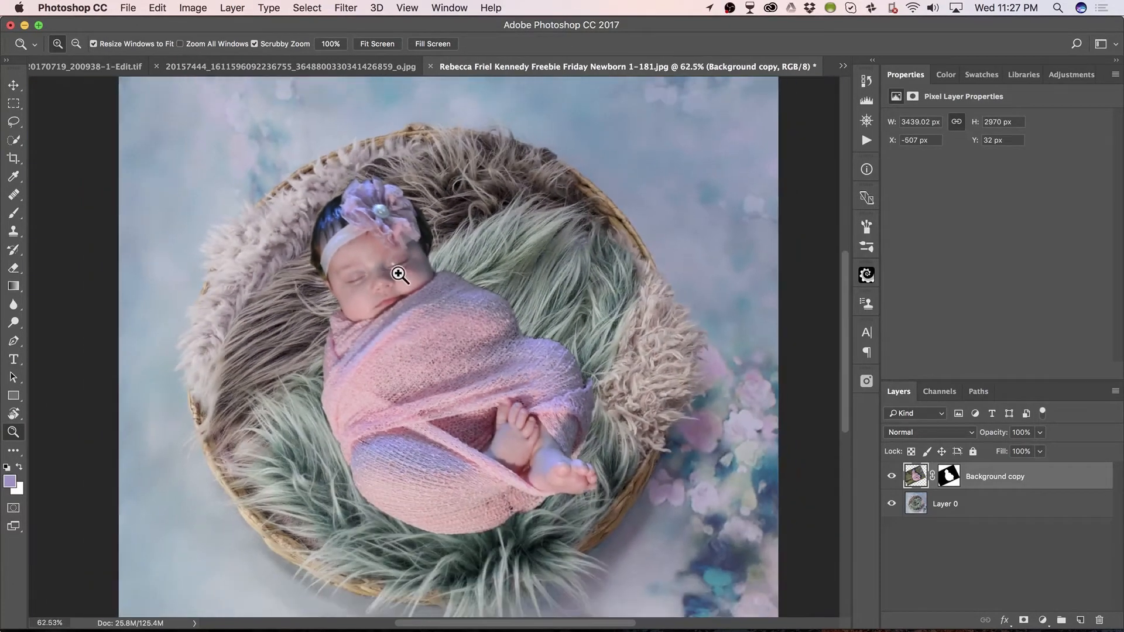
click(915, 504)
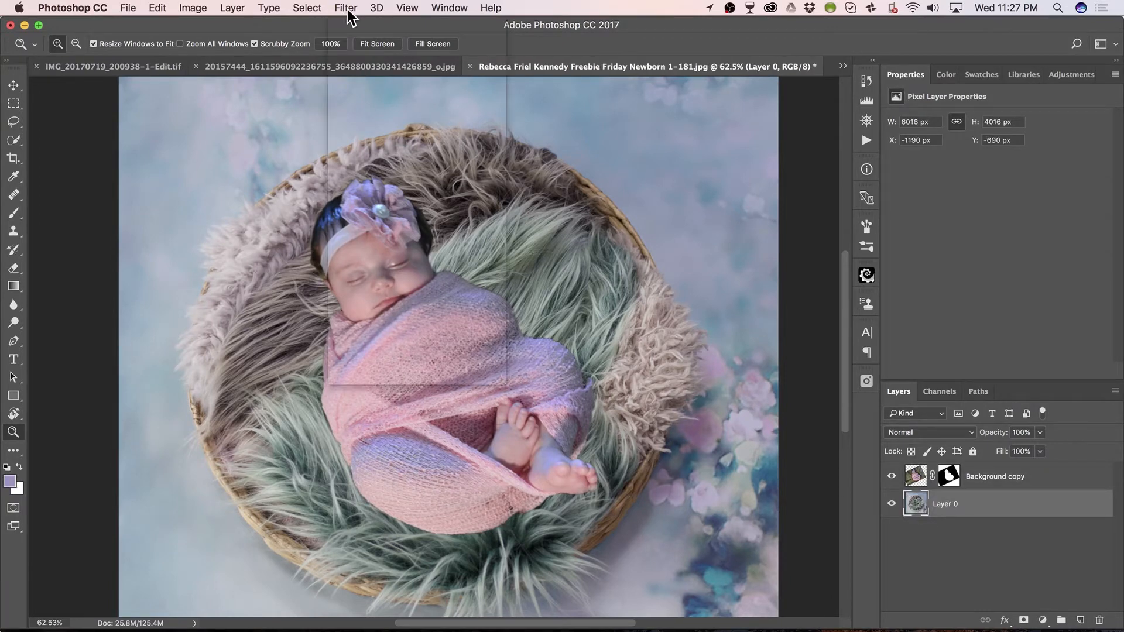
click(345, 8)
mouse_move(430, 161)
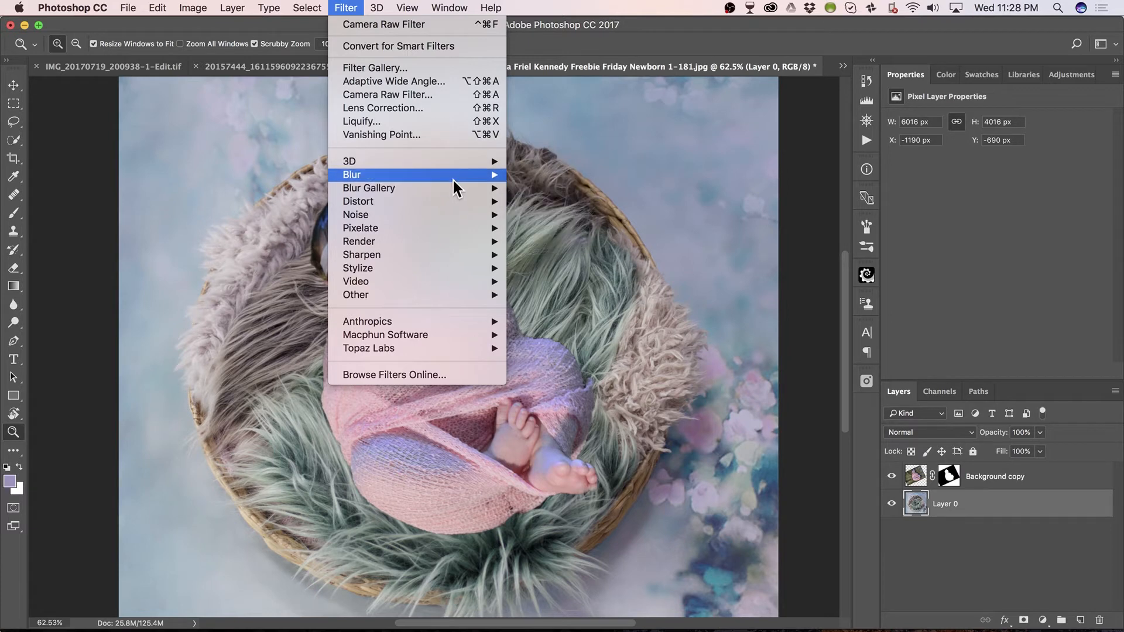
mouse_move(463, 176)
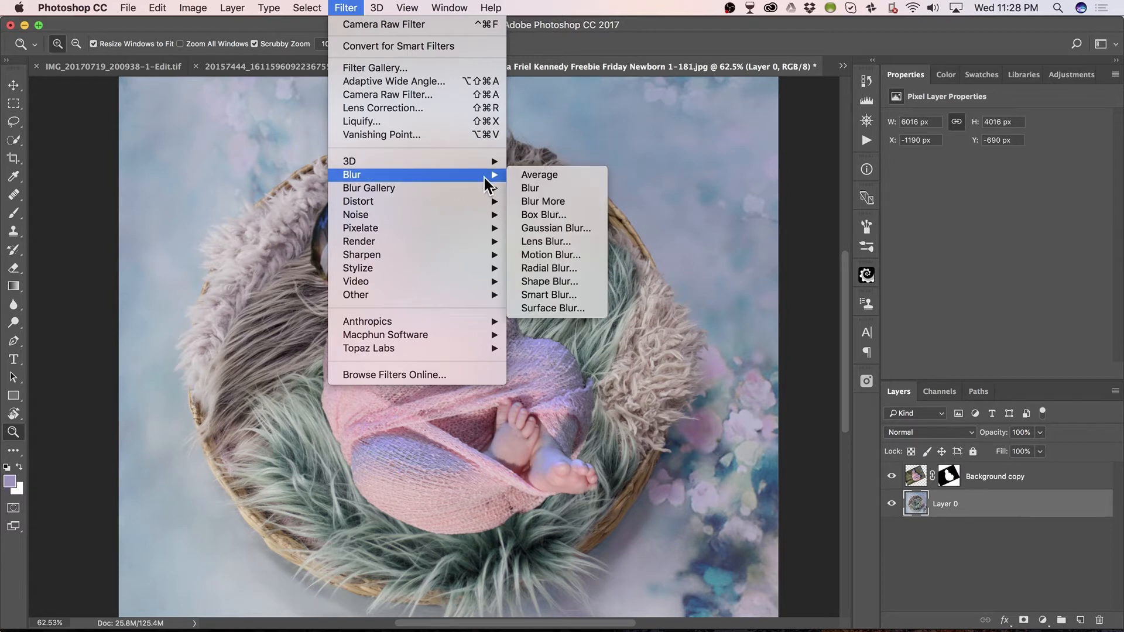
click(580, 228)
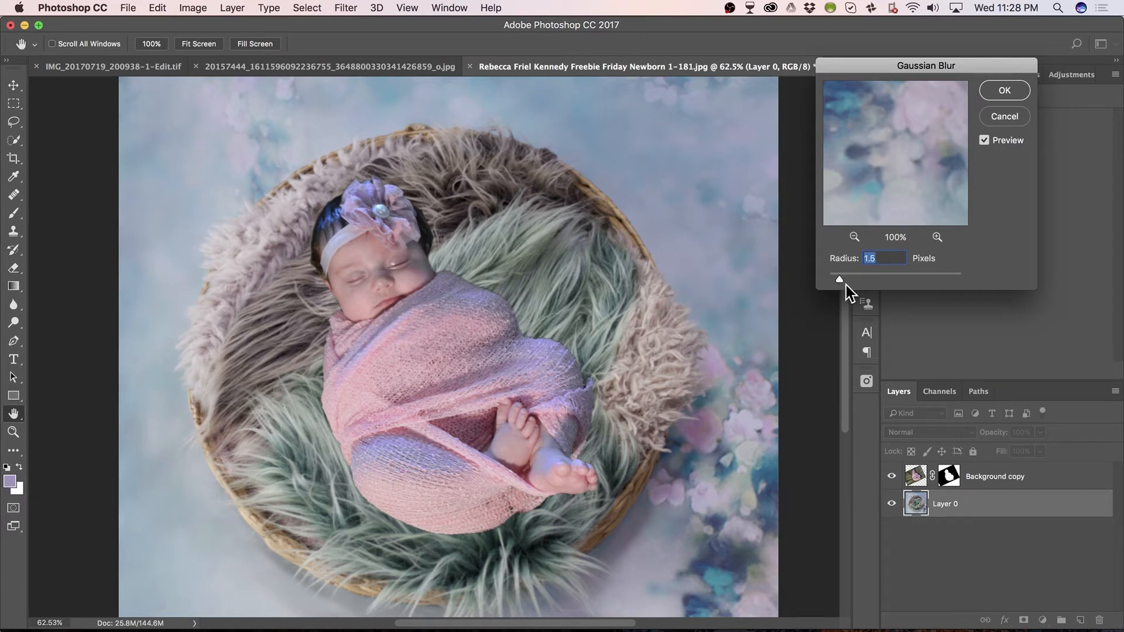
click(1005, 91)
Add a Hue/Saturation adjustment layer above the baby layer and clip it to that layer.
key(z)
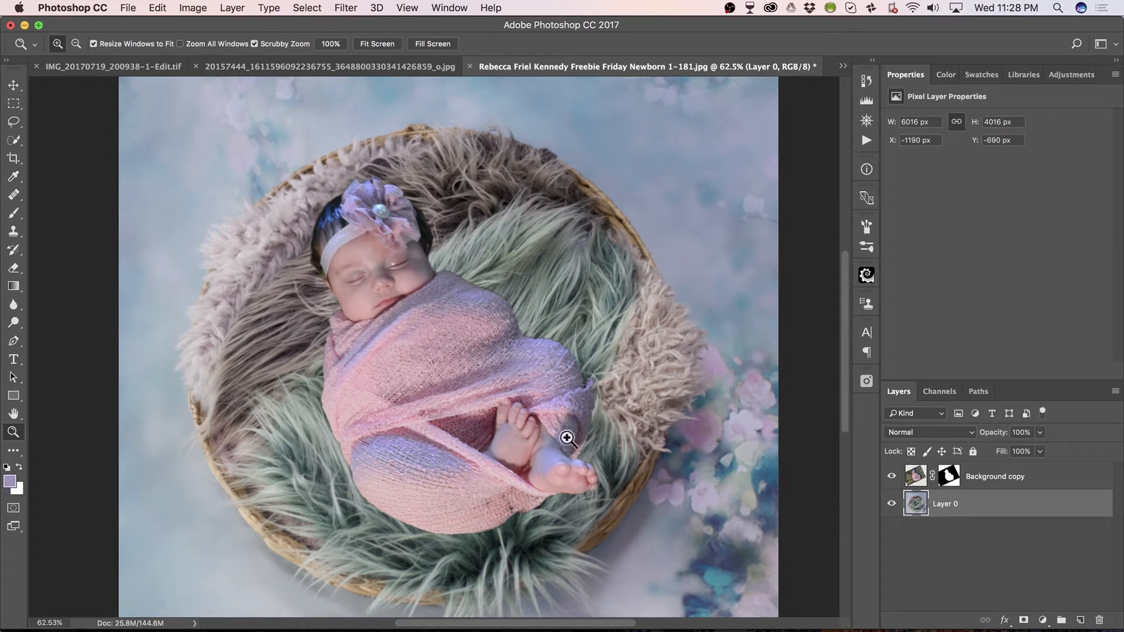
drag(331, 218, 402, 217)
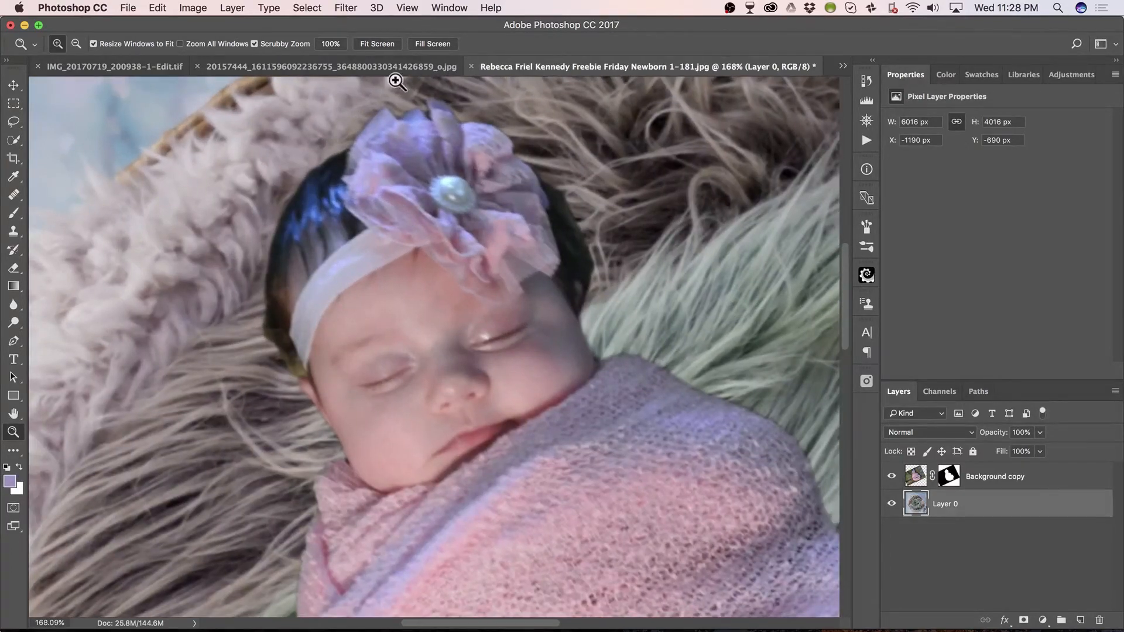
click(982, 474)
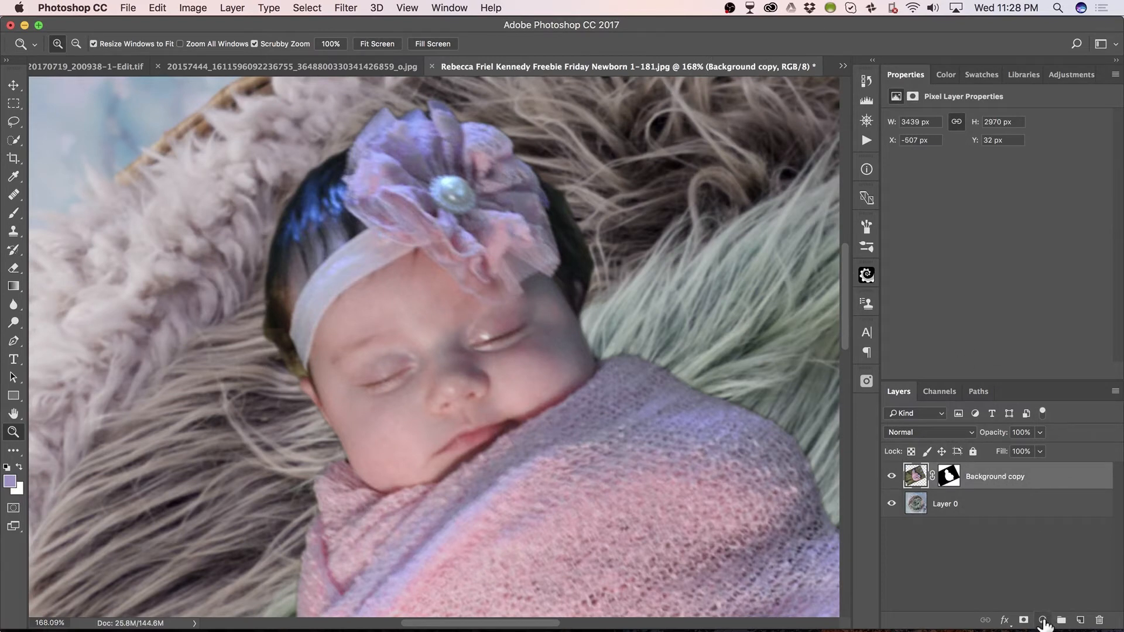
click(1043, 619)
click(1067, 464)
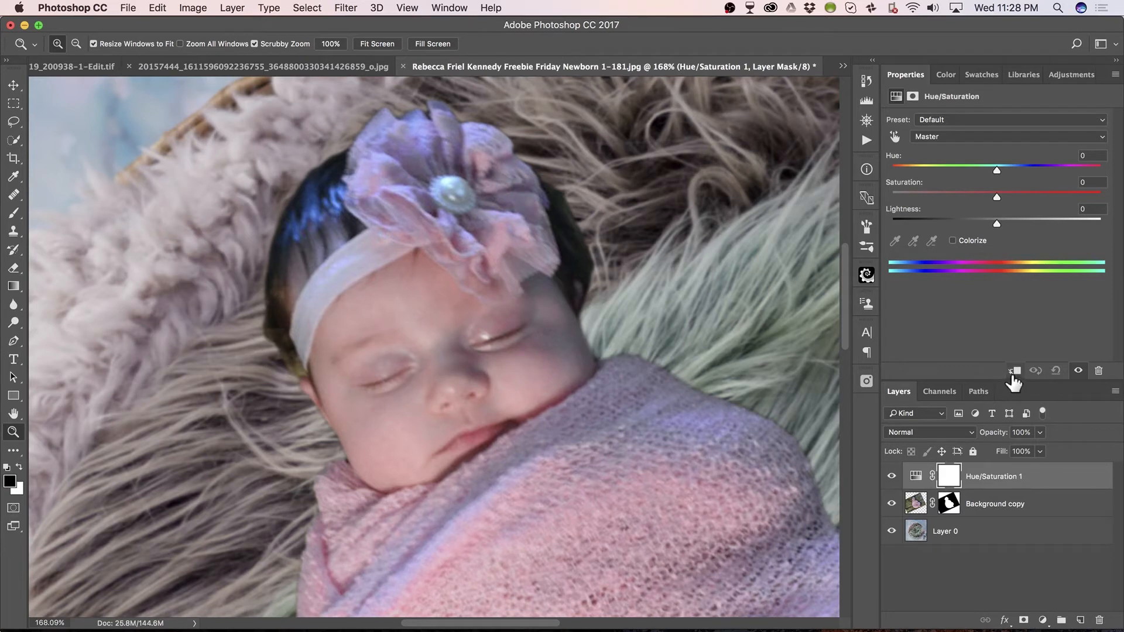
click(1014, 370)
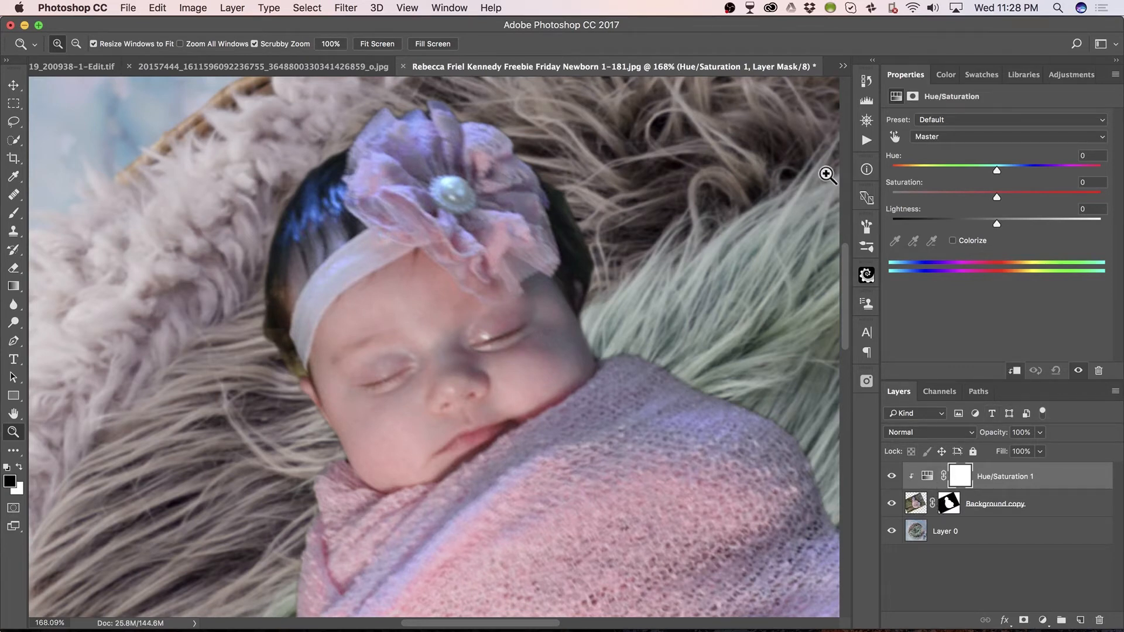
Sample the blue cast in the baby's hair to target the Blues, and reduce their saturation to -31.
click(894, 137)
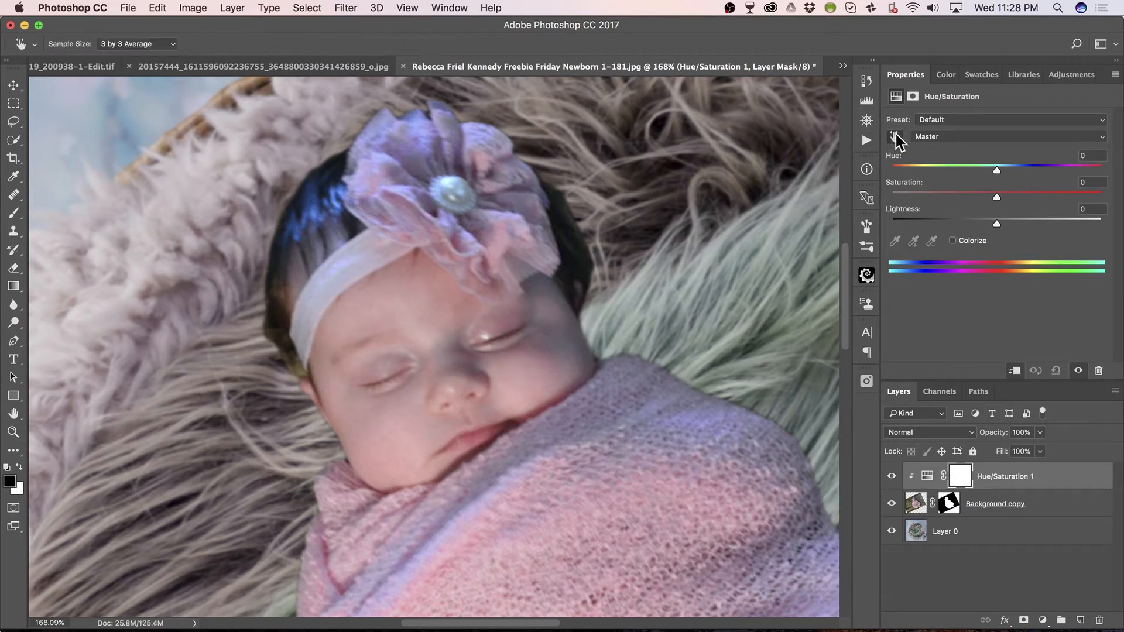
click(333, 199)
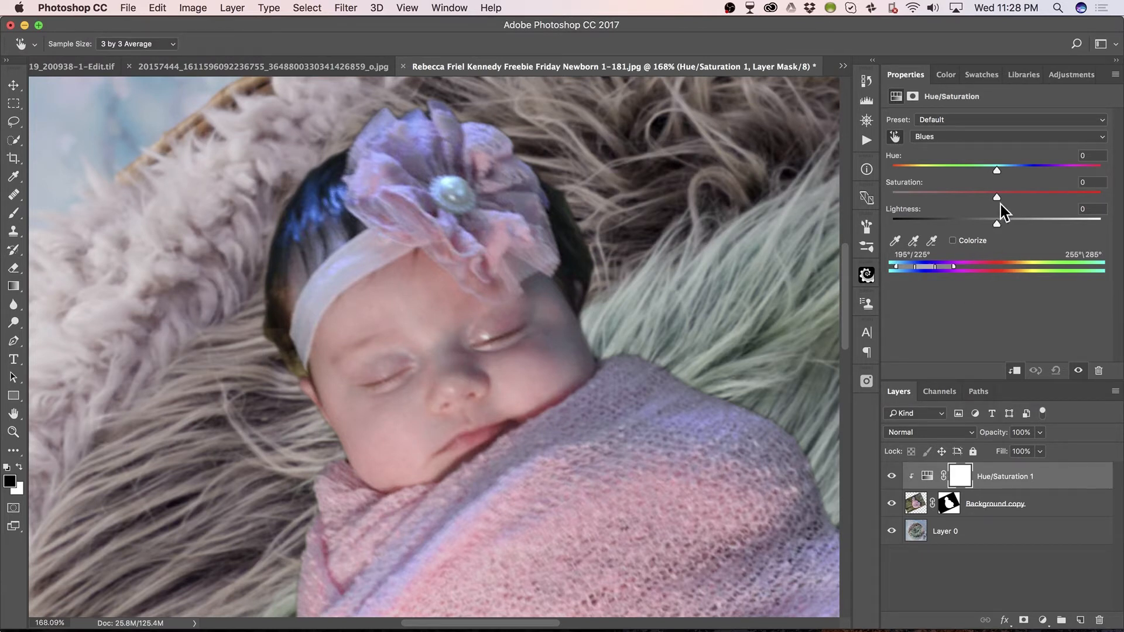
drag(968, 198, 963, 198)
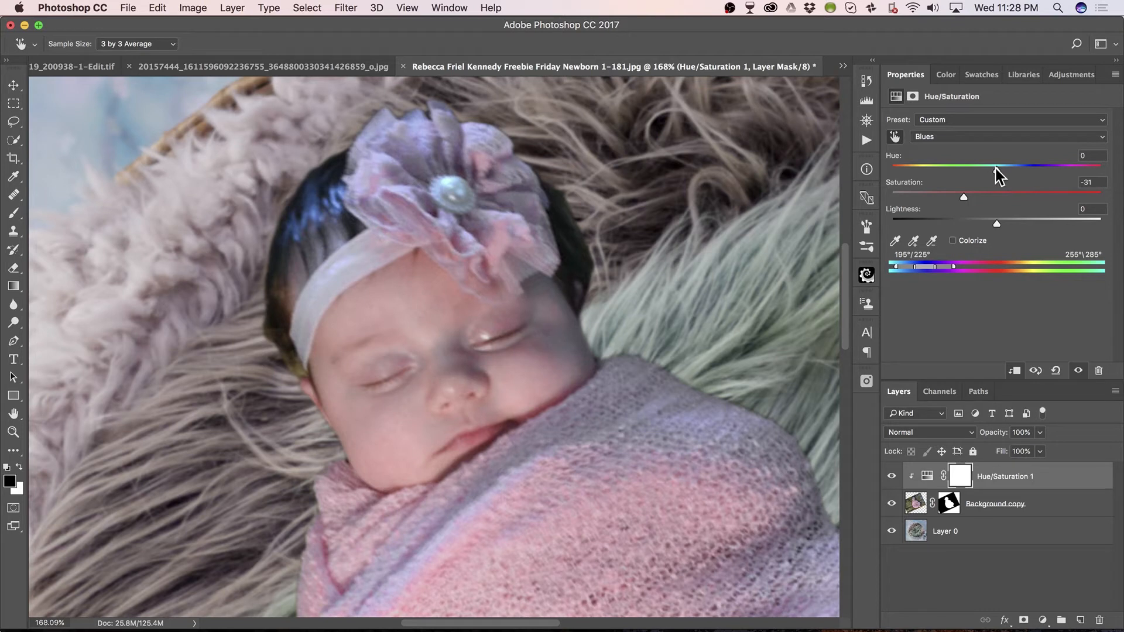
Try shifting the hue of the Blues toward purple, and reset it to 0.
drag(997, 169, 1029, 171)
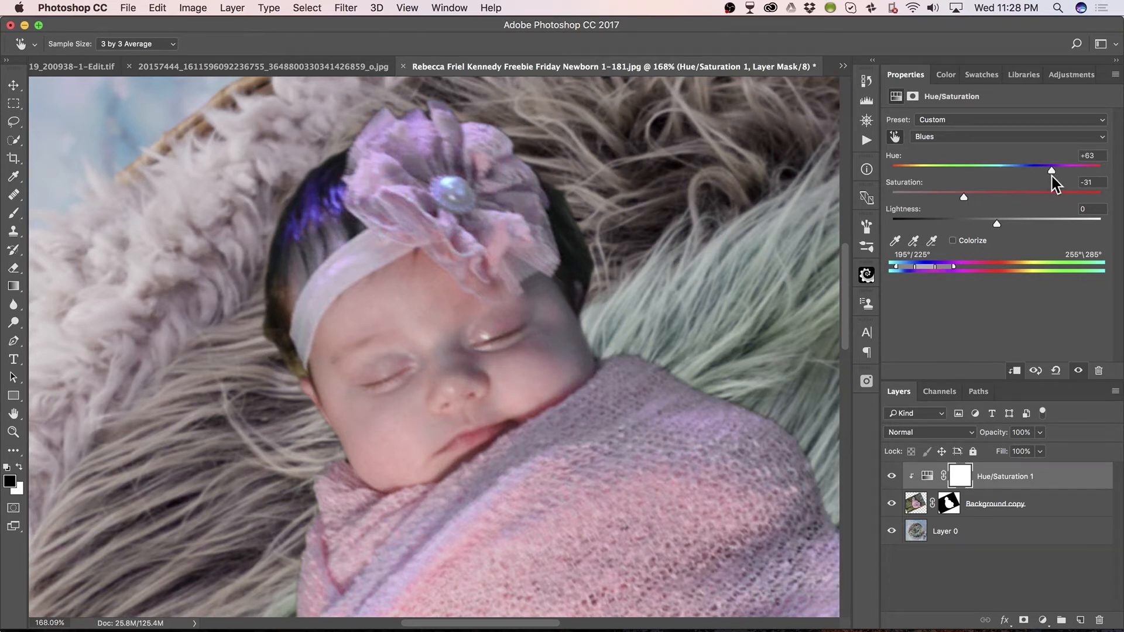
drag(1070, 175, 1018, 177)
drag(1018, 170, 1017, 169)
text(0)
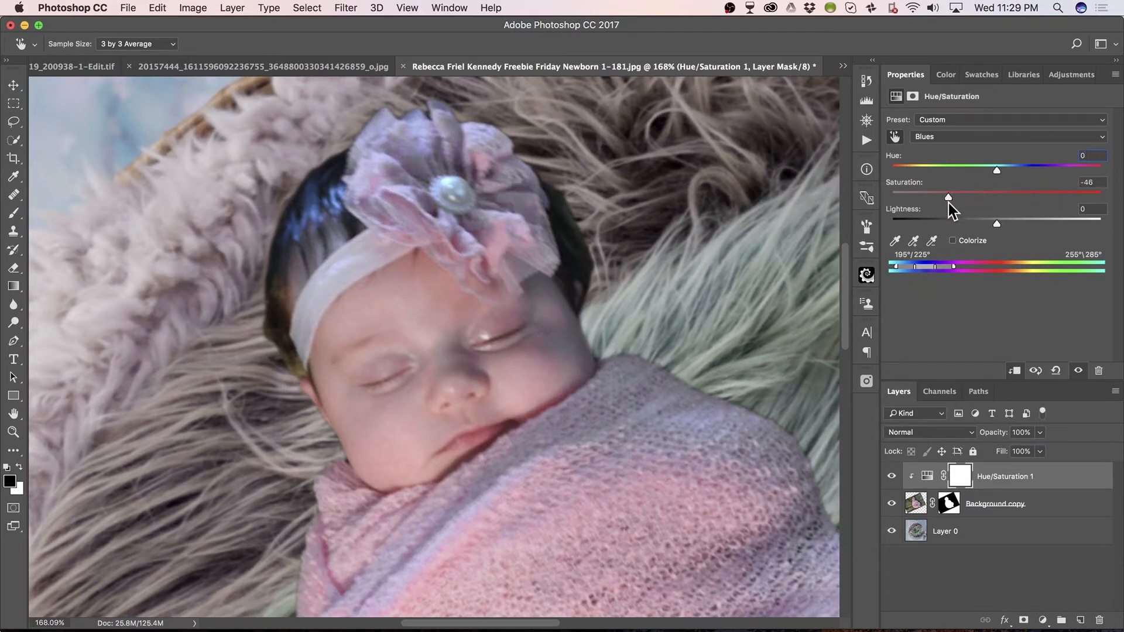
Set the Blues saturation to -40 and lightness to -28.
drag(936, 204, 949, 227)
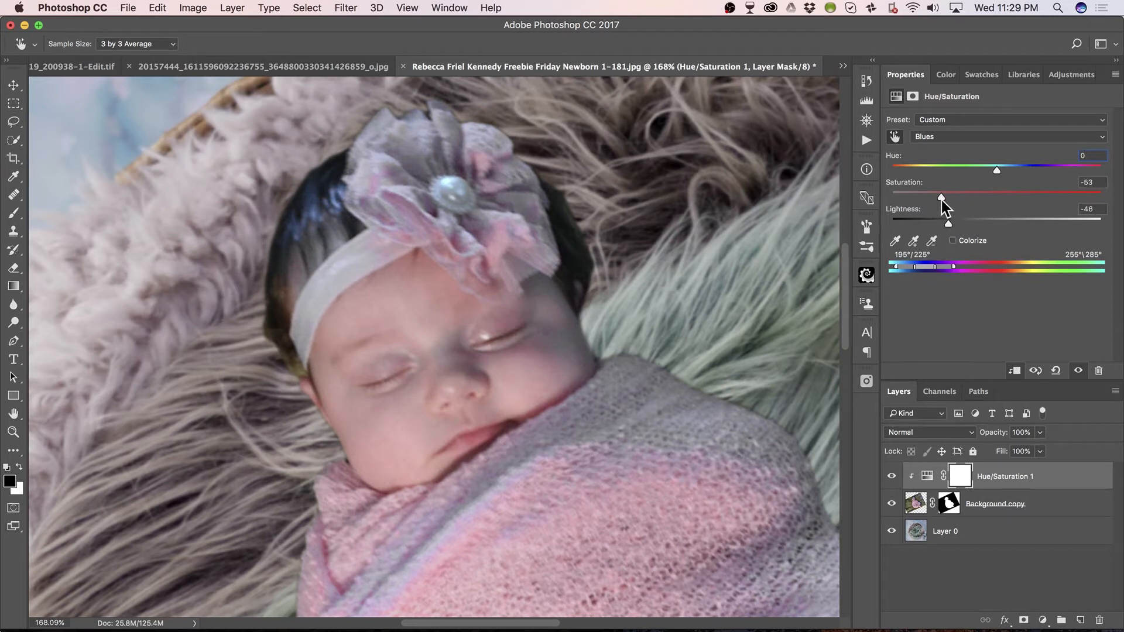
drag(941, 199, 949, 202)
drag(949, 224, 964, 223)
Invert the Hue/Saturation mask to black and paint white over the blue highlights in the hair with an 80-pixel brush.
key(super+i)
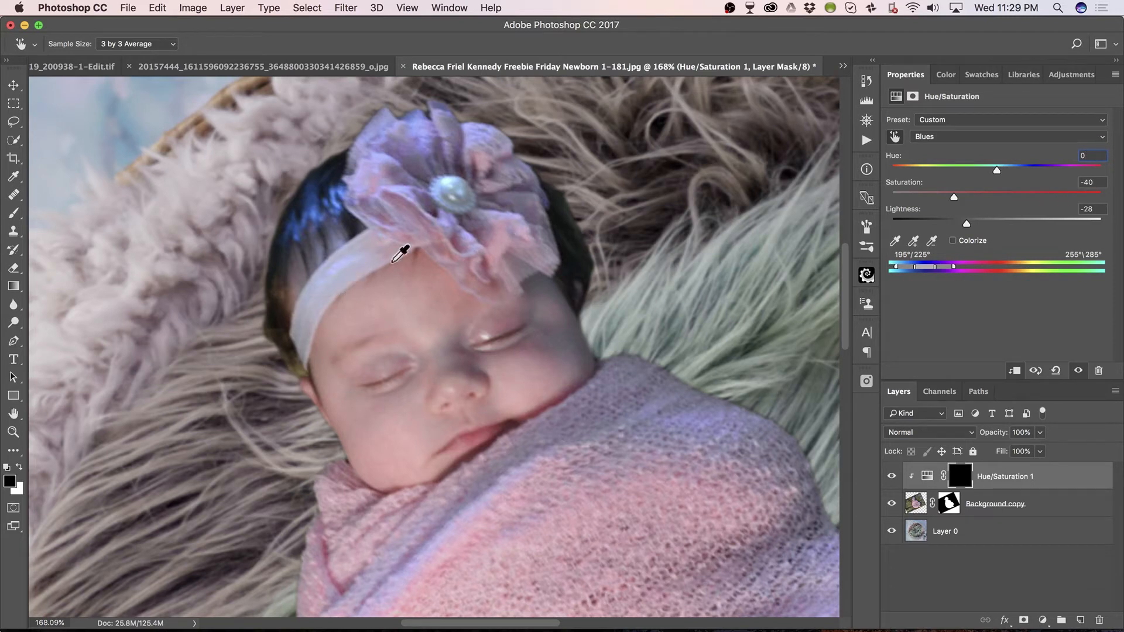
click(957, 486)
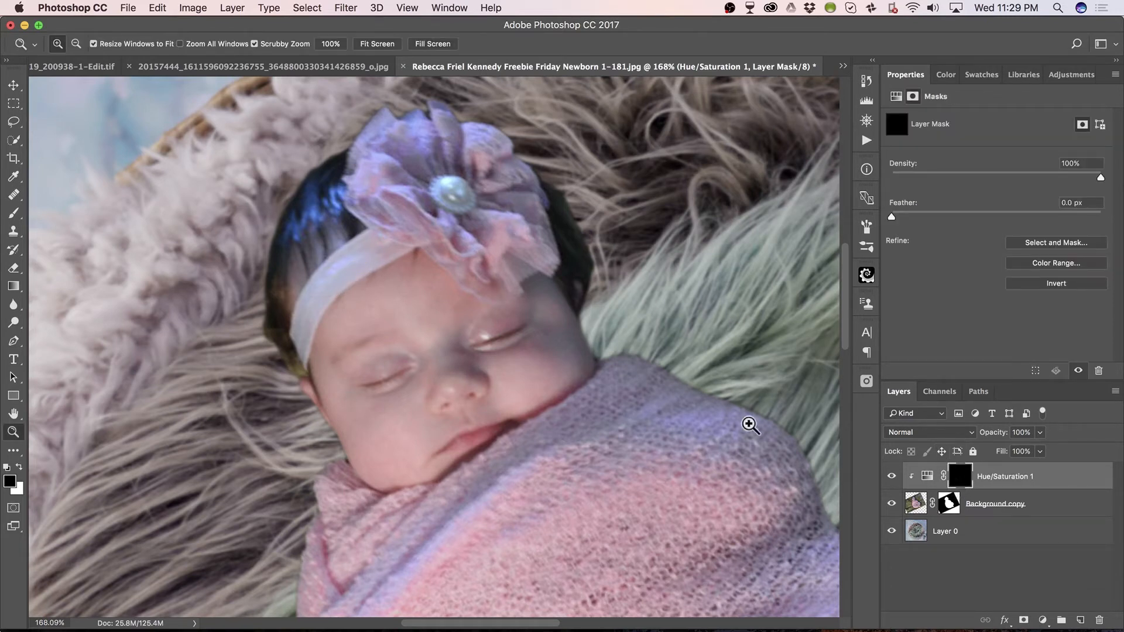
key(b)
key(x)
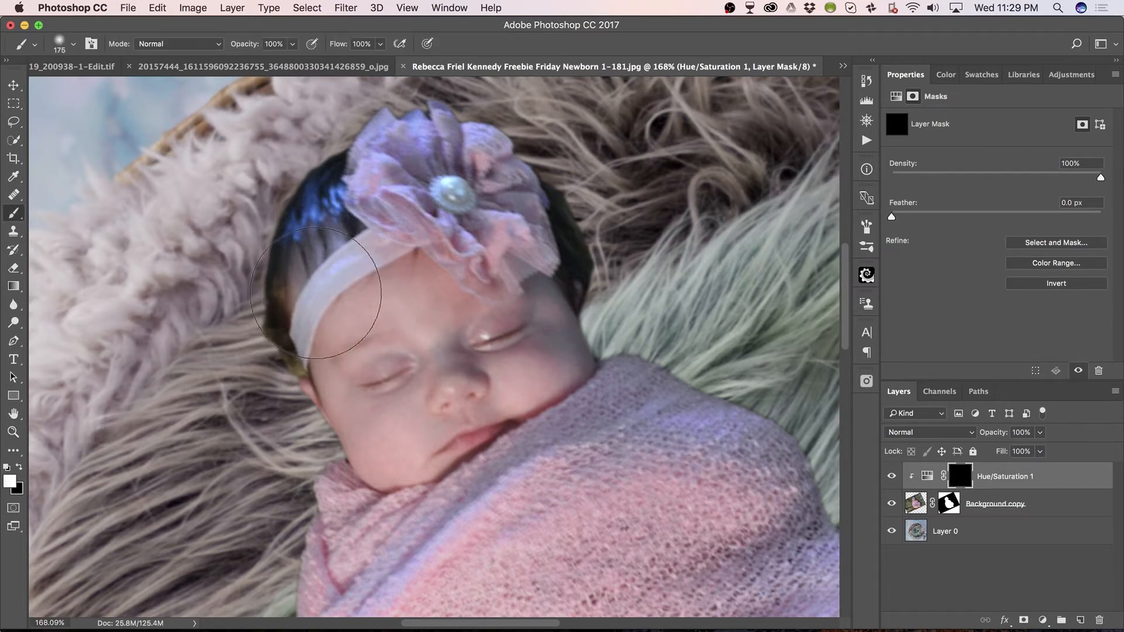
key(bracketleft)
key(bracketleft)
key(bracketleft)
key(bracketleft)
key(bracketleft)
mouse_move(313, 215)
mouse_down()
mouse_move(301, 240)
mouse_move(324, 197)
mouse_move(318, 203)
mouse_up()
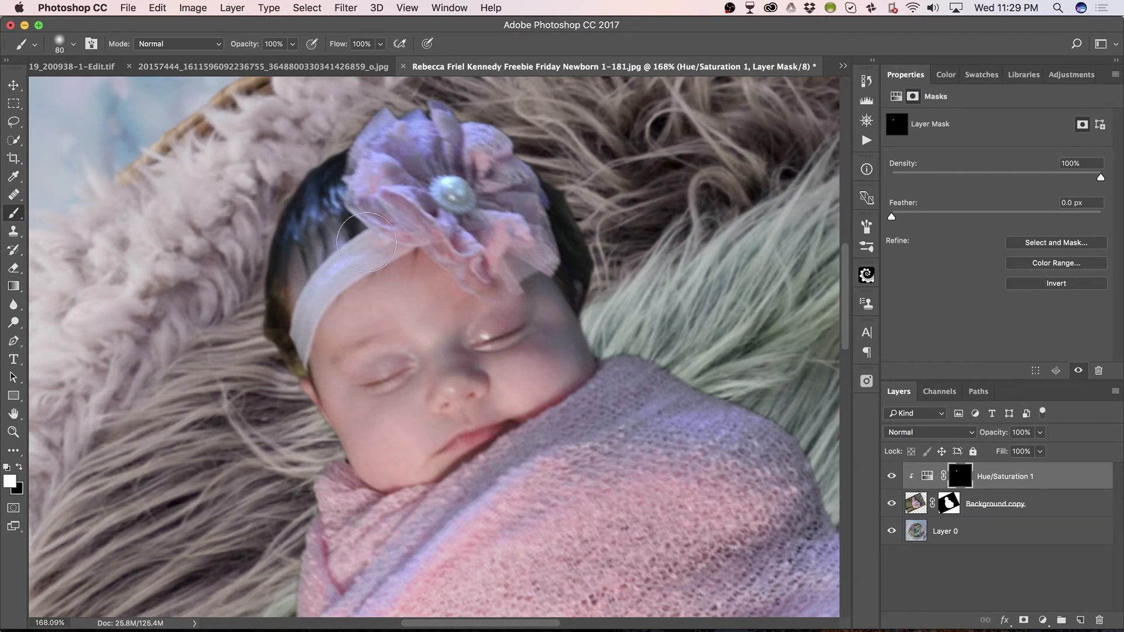
Paint white on the adjustment mask over the blue-tinted areas of the wrap and feet with a 100-pixel brush.
key(super+0)
scroll(369, 185, down, 1)
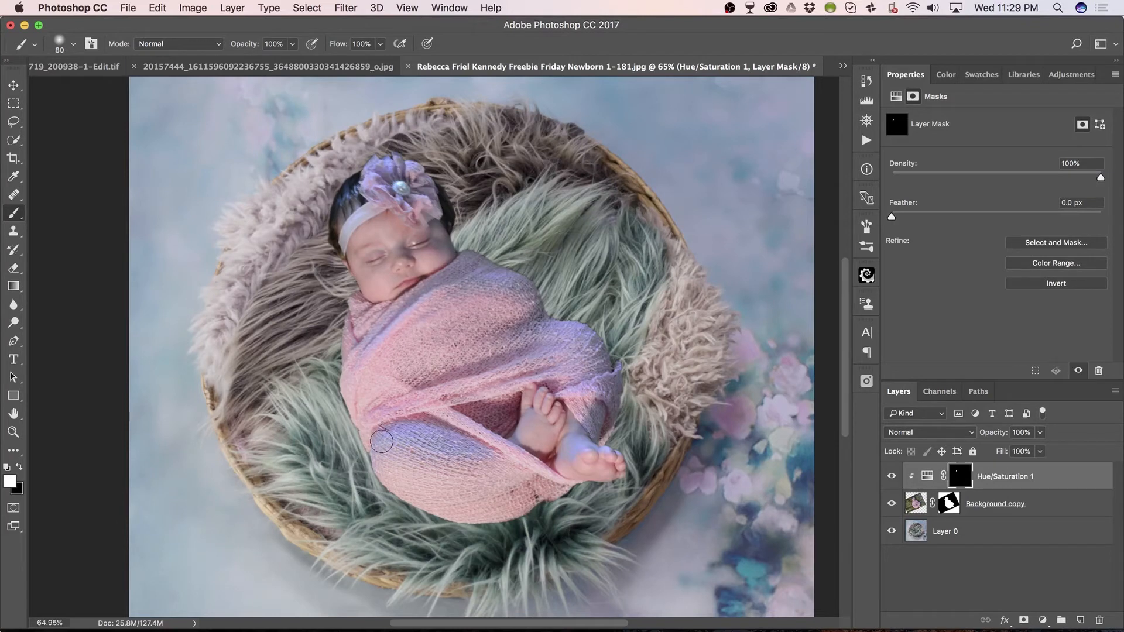
key(bracketright)
key(bracketright)
mouse_move(423, 434)
mouse_down()
mouse_move(467, 449)
mouse_move(435, 448)
mouse_move(470, 444)
mouse_move(381, 420)
mouse_move(459, 451)
mouse_move(522, 449)
mouse_up()
drag(583, 441, 612, 456)
mouse_move(453, 304)
mouse_down()
mouse_move(369, 349)
mouse_move(435, 297)
mouse_up()
drag(484, 454, 580, 438)
Readjust the Blues in the Hue/Saturation layer to hue +31 and saturation -10.
click(927, 476)
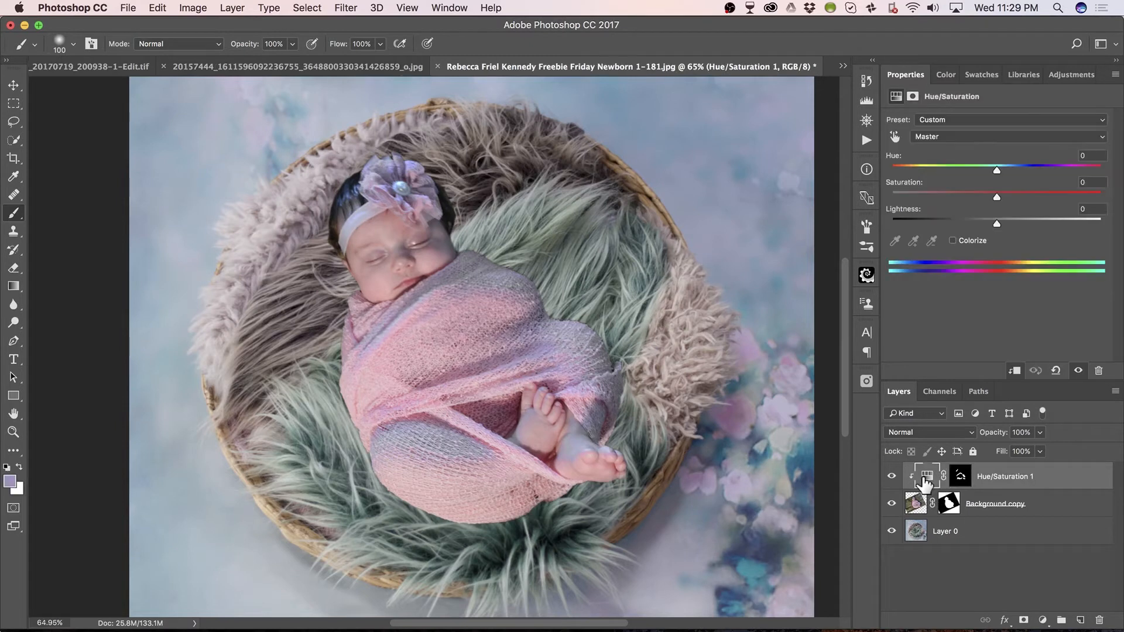
click(966, 136)
click(958, 190)
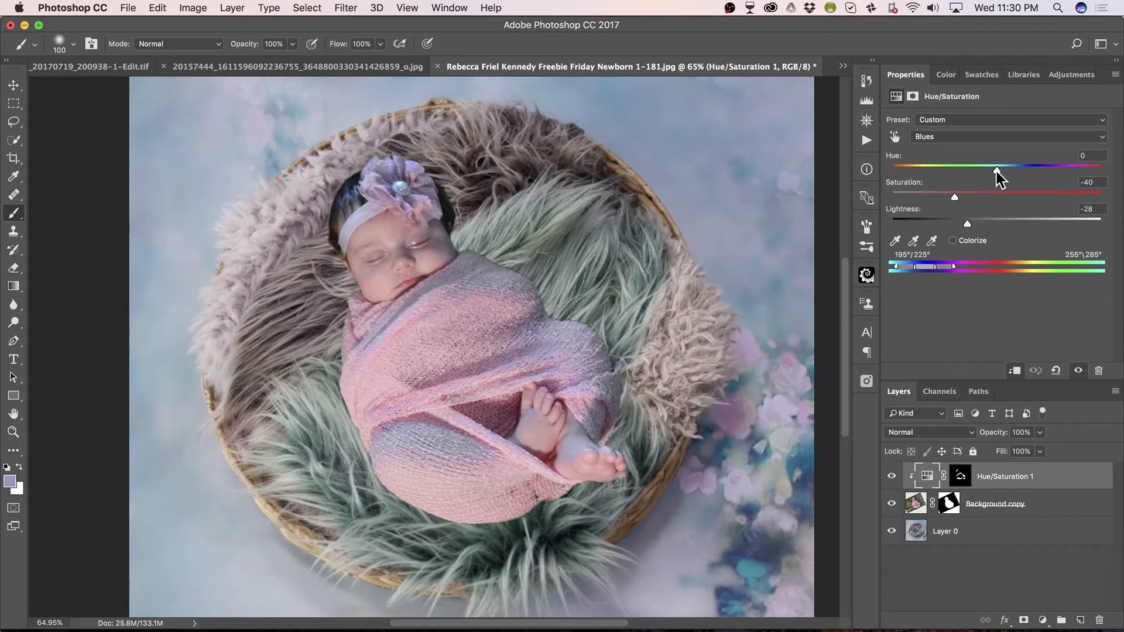
drag(997, 172, 1039, 199)
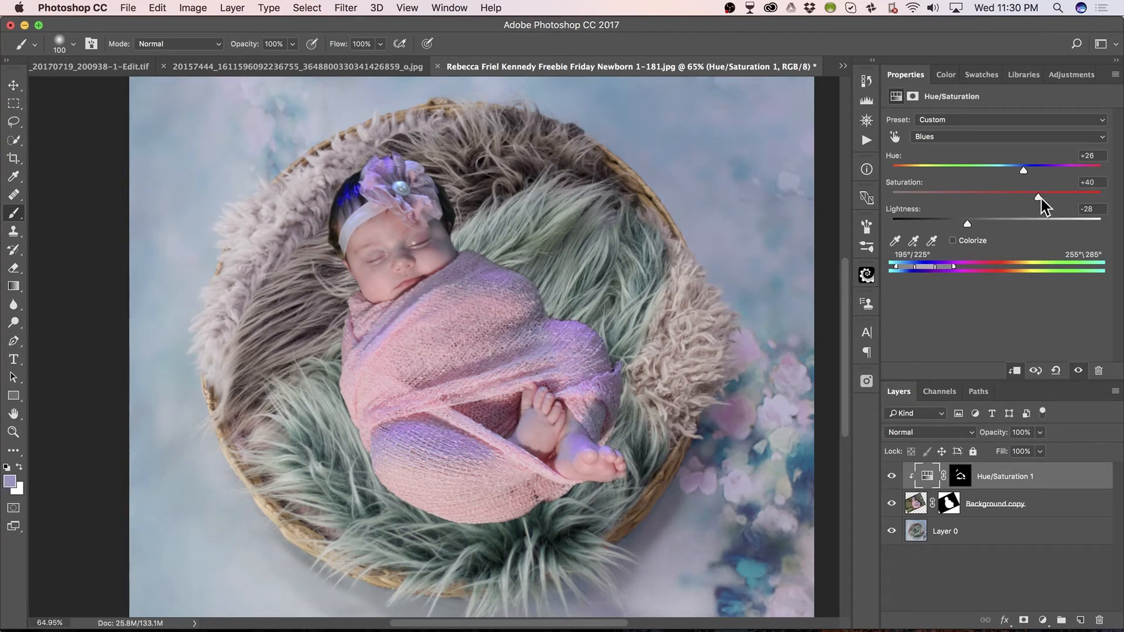
drag(1049, 198, 1079, 197)
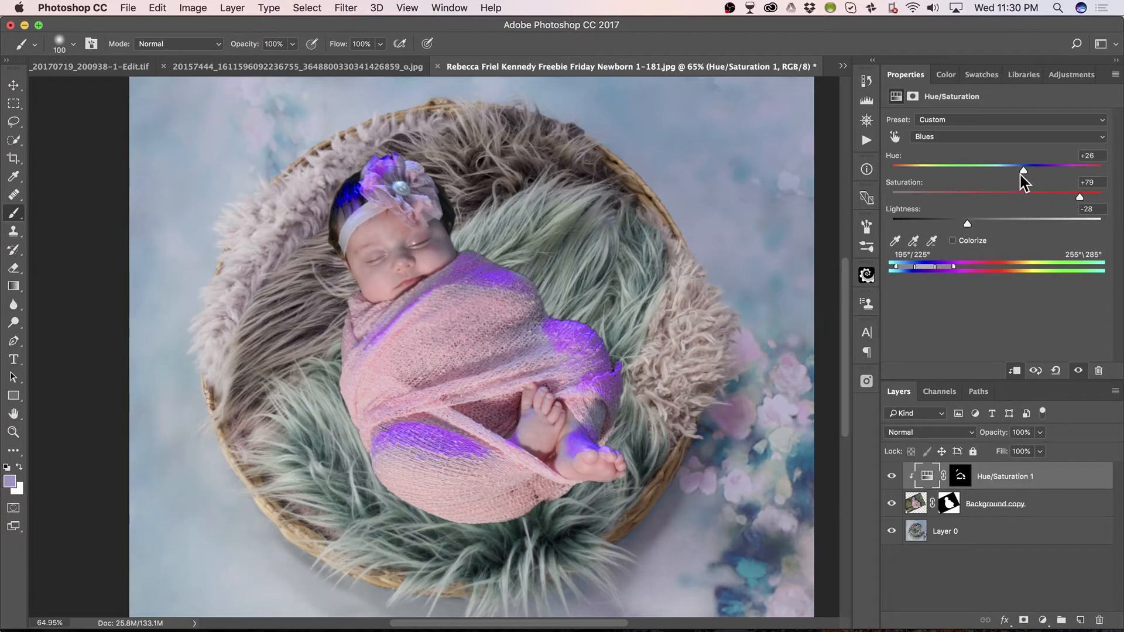
drag(1020, 166, 1029, 168)
drag(1080, 198, 986, 205)
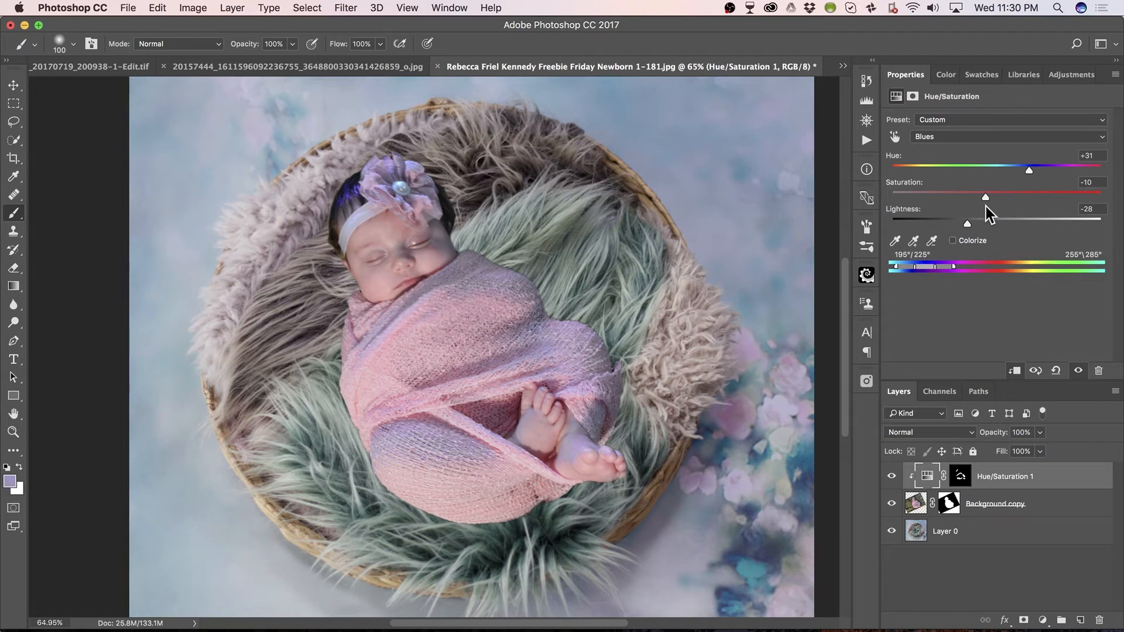
Readjust the Blues in the Hue/Saturation 1 layer to hue +45, saturation -22 and lightness -18.
drag(968, 224, 989, 221)
mouse_move(1041, 170)
mouse_down()
mouse_move(986, 242)
mouse_move(1054, 179)
mouse_up()
drag(1045, 168, 1043, 170)
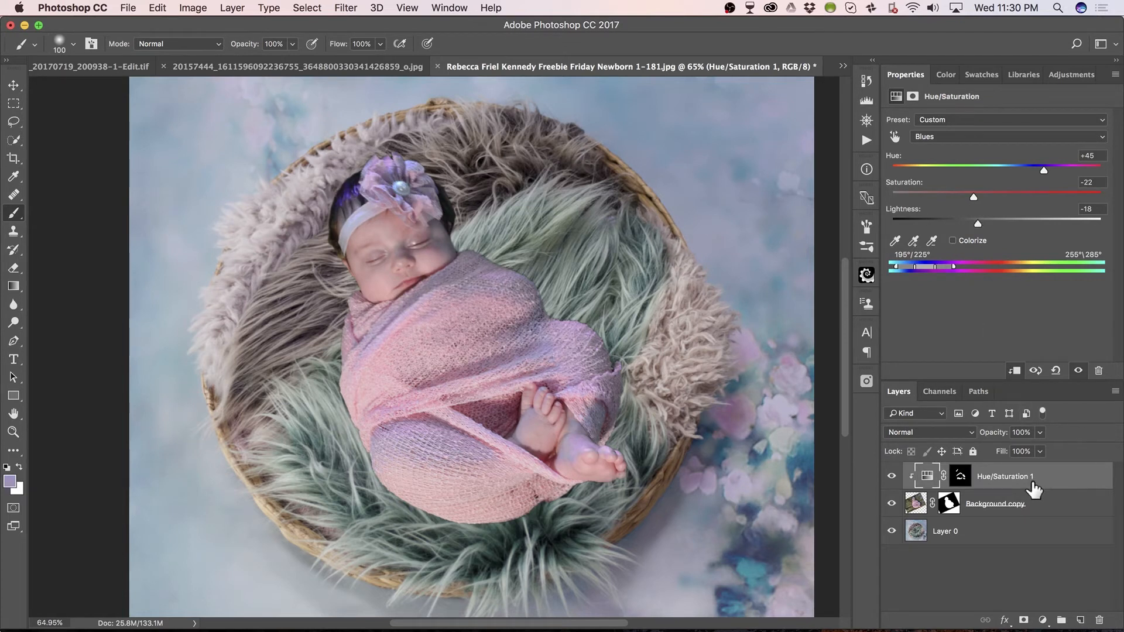
Add a second Hue/Saturation adjustment layer with master saturation -53 and invert its mask to black.
click(1042, 622)
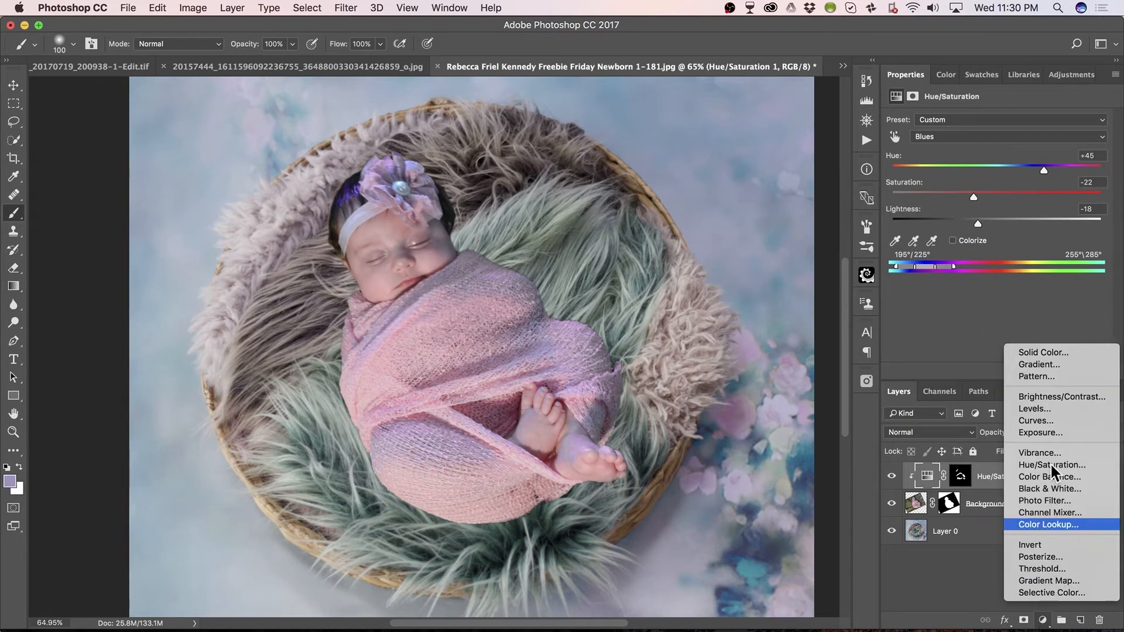
click(1076, 466)
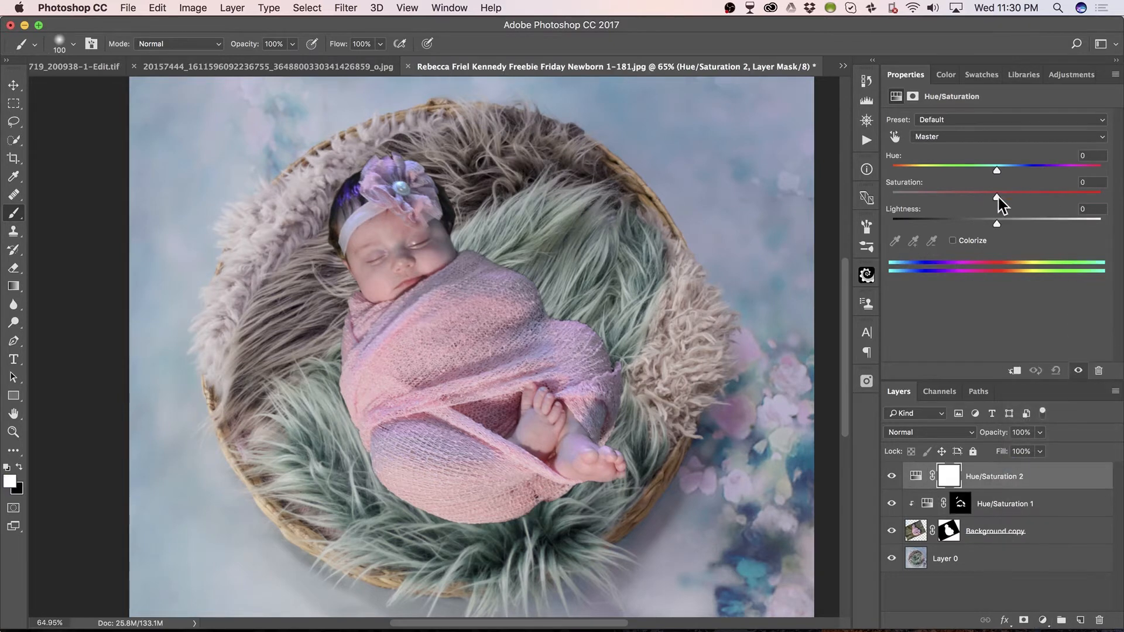
drag(992, 194, 940, 197)
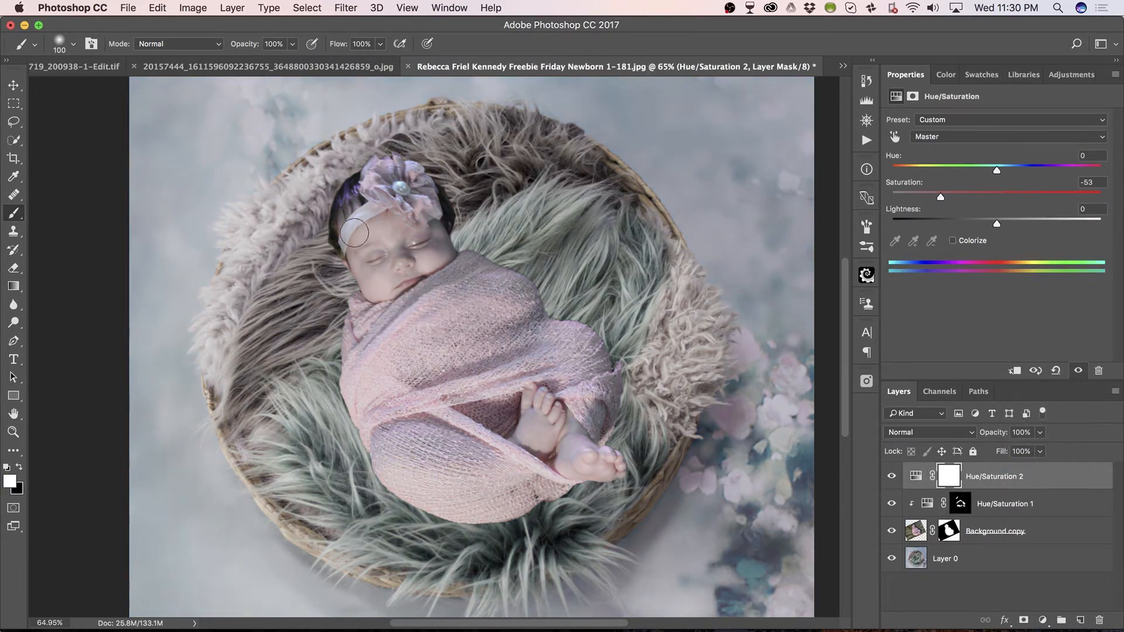
key(super+i)
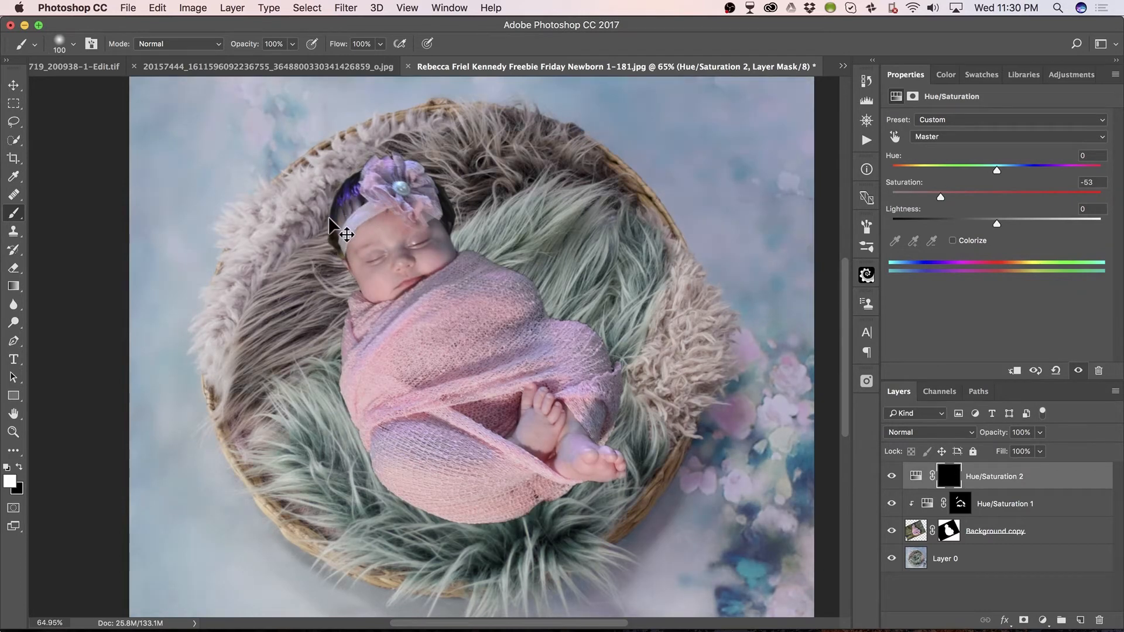
Paint white on the new mask over the blue hair highlights and the toes, and clip the adjustment to the layer below.
mouse_move(350, 197)
mouse_down()
mouse_move(335, 221)
mouse_move(362, 213)
mouse_up()
click(610, 449)
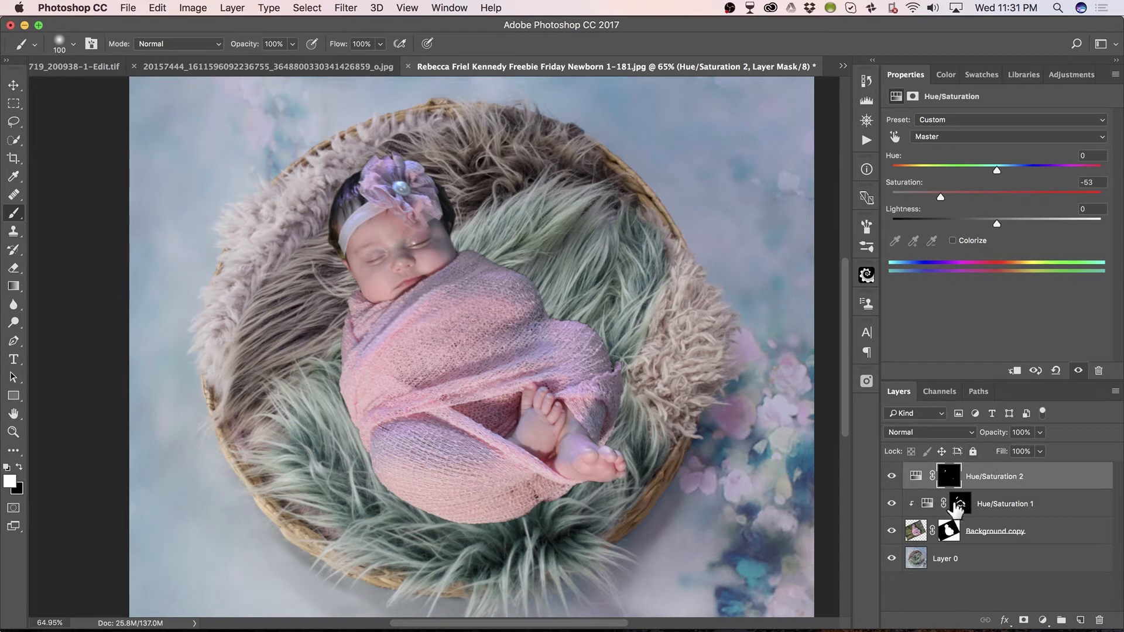
click(1016, 373)
click(1016, 373)
click(1016, 372)
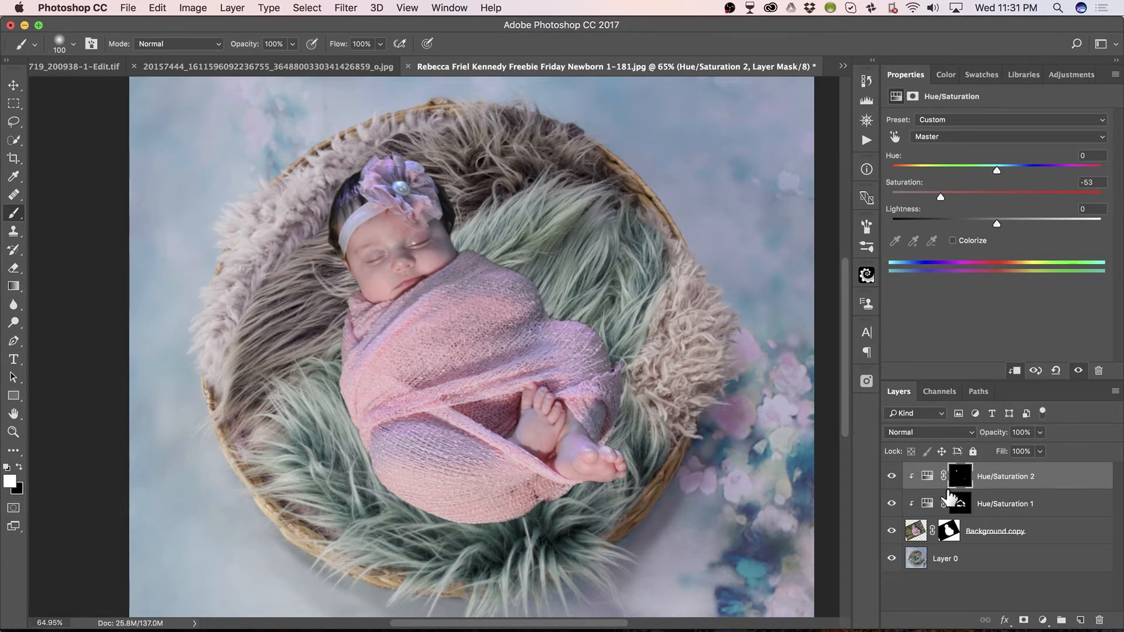
Create an empty layer directly above Layer 0 and load the baby's layer mask as a selection.
click(1019, 565)
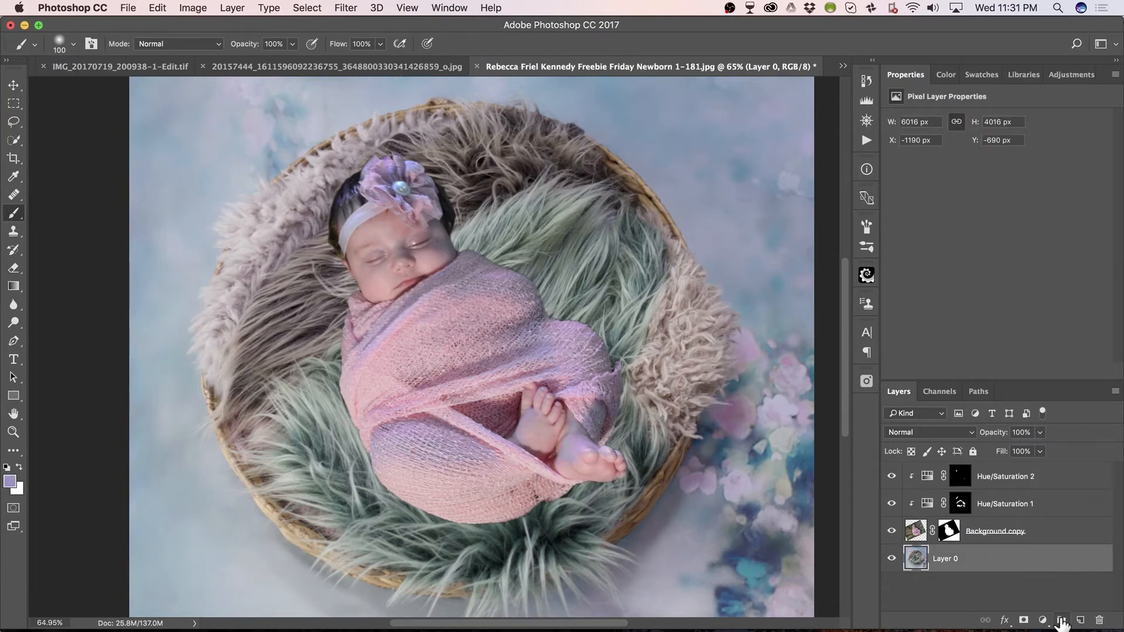
click(1080, 620)
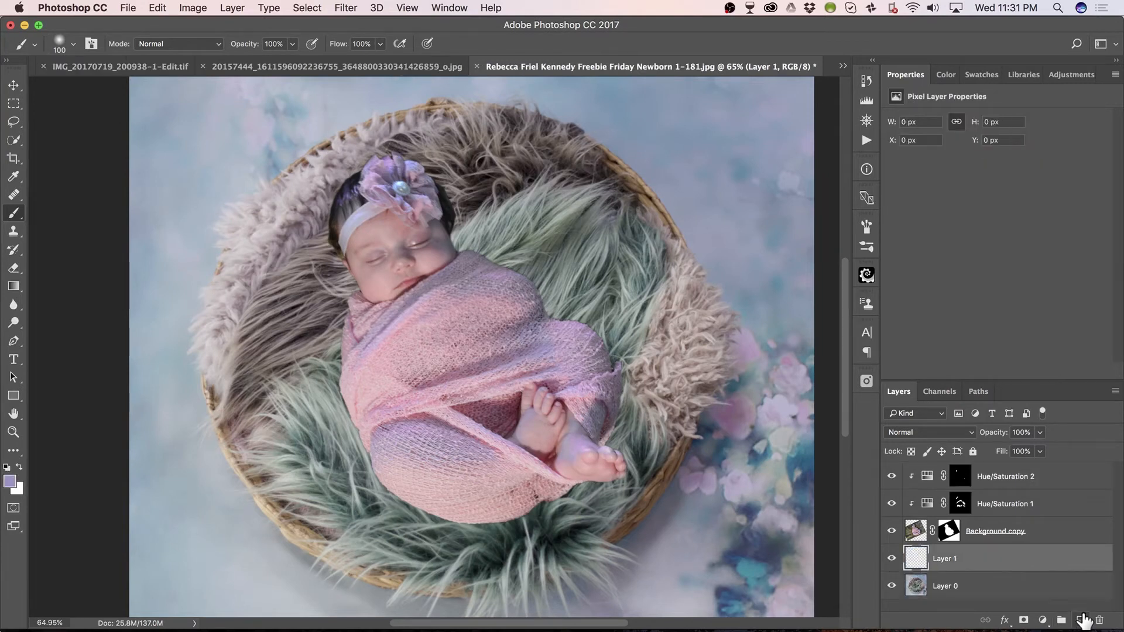
super+click(944, 537)
Intersect the selection with a lasso outline around the baby inside the basket and fill it with black on the empty layer.
click(15, 121)
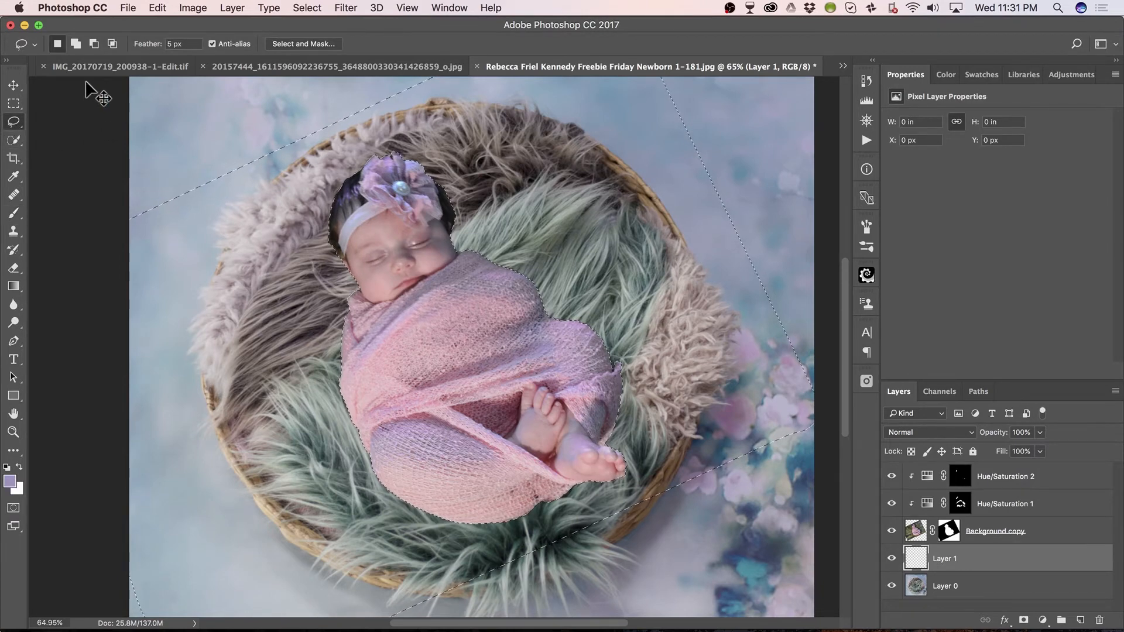
click(112, 44)
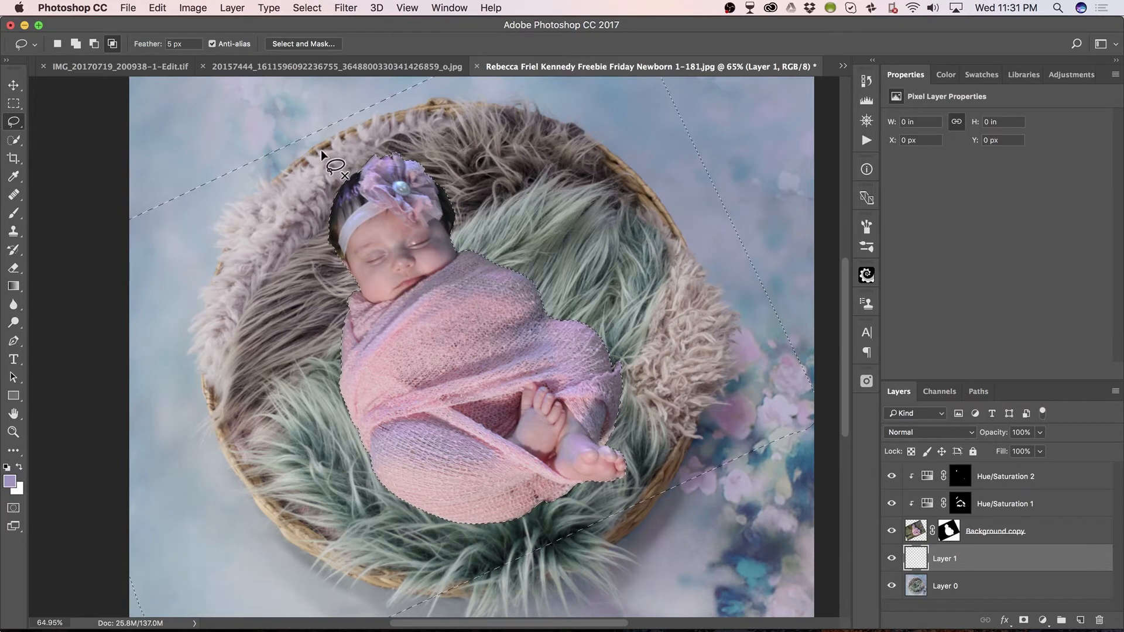
drag(300, 187, 261, 240)
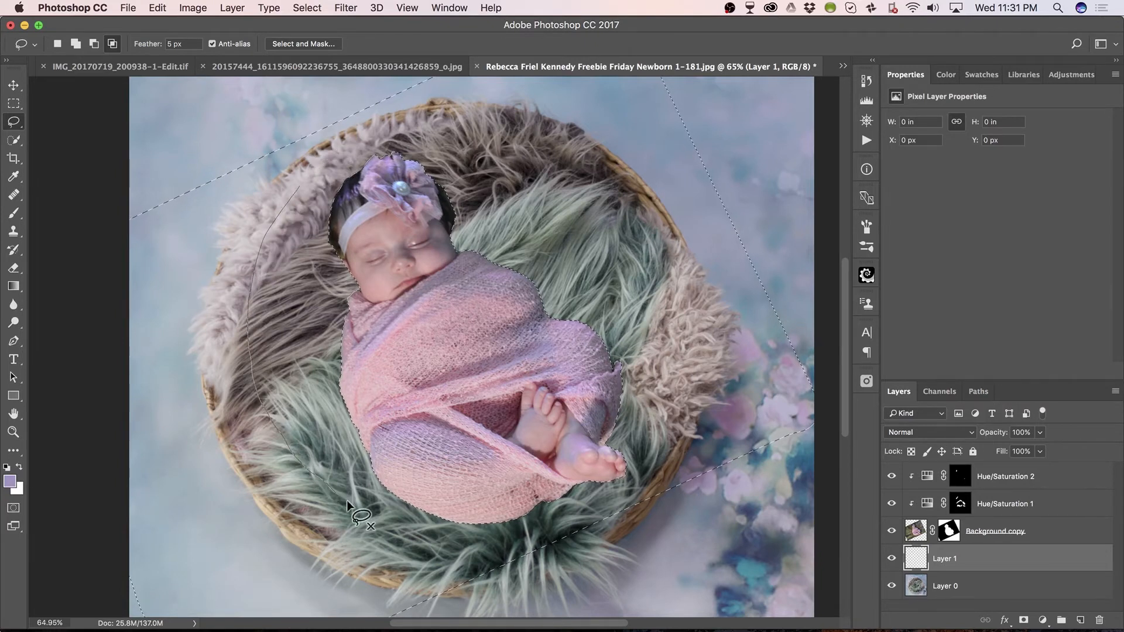
mouse_move(485, 539)
mouse_down()
mouse_move(647, 466)
mouse_move(668, 425)
mouse_move(666, 353)
mouse_move(637, 260)
mouse_up()
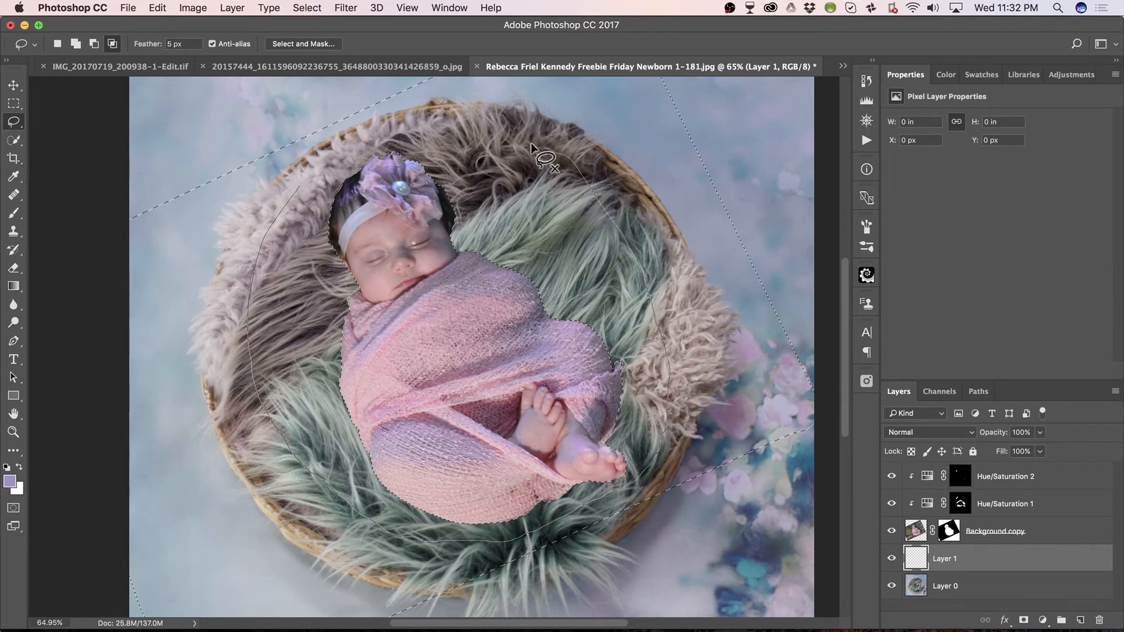
drag(254, 300, 258, 310)
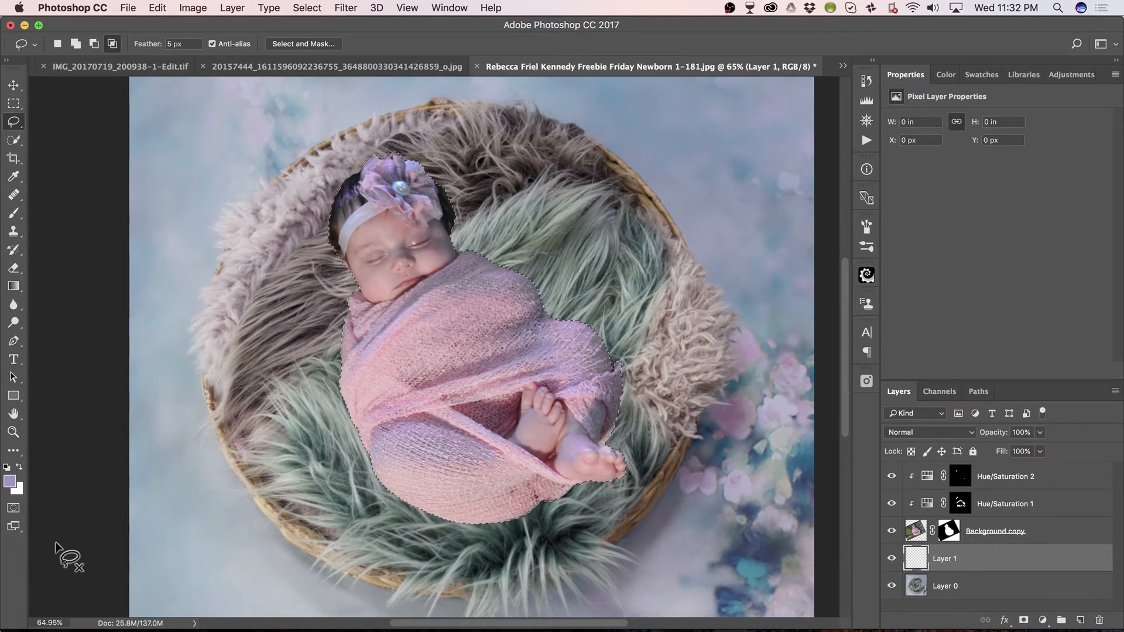
key(d)
key(alt+BackSpace)
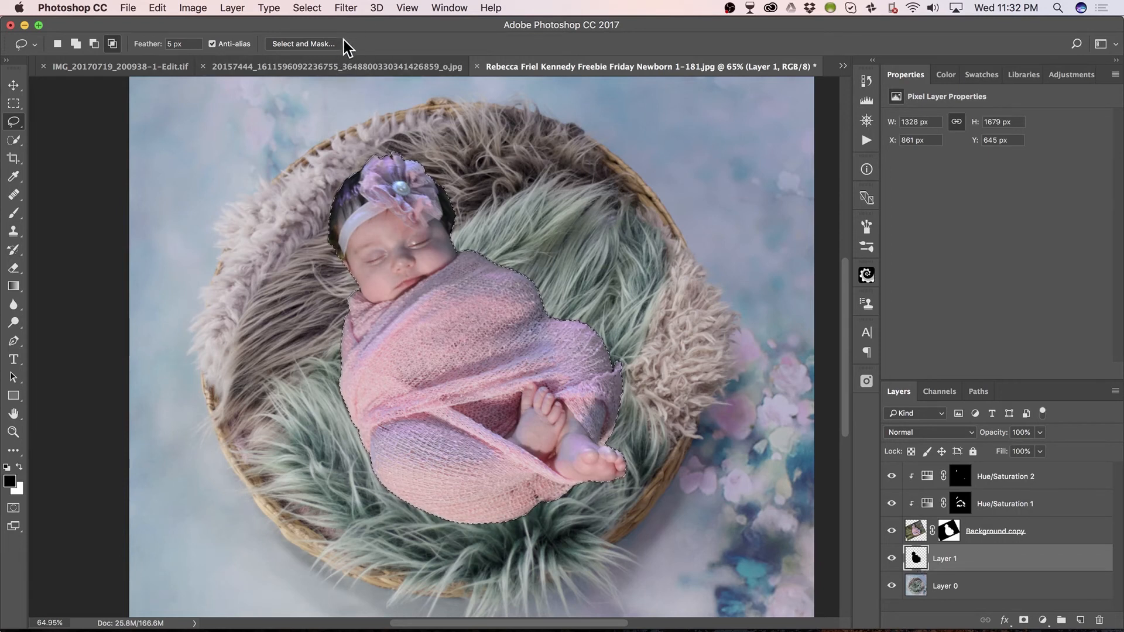
key(super+e)
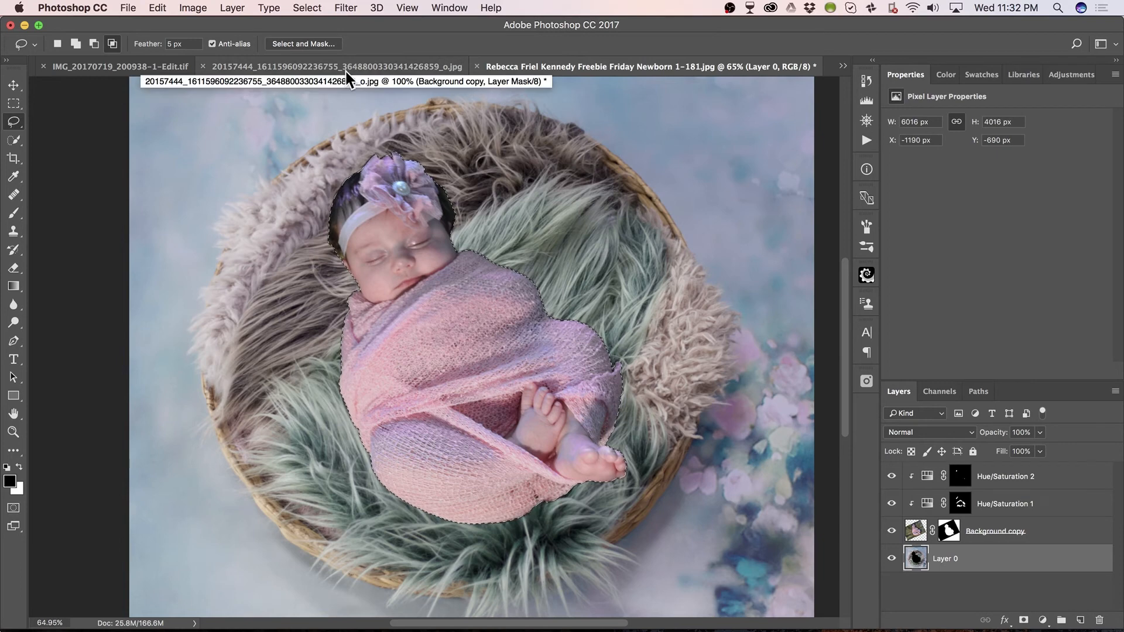
key(super+d)
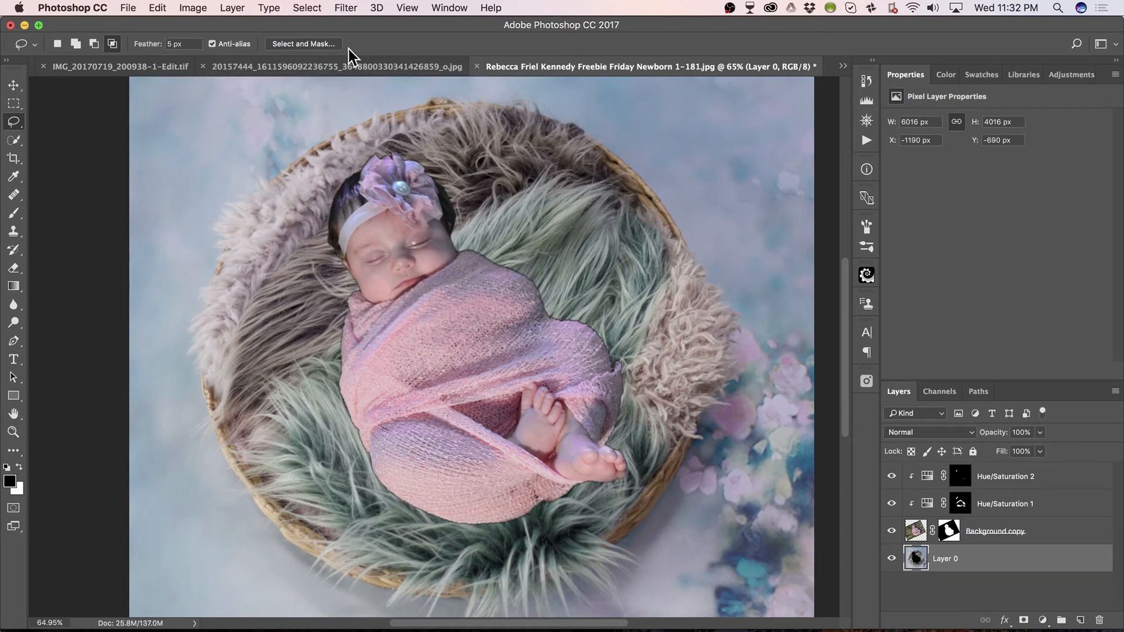
click(346, 8)
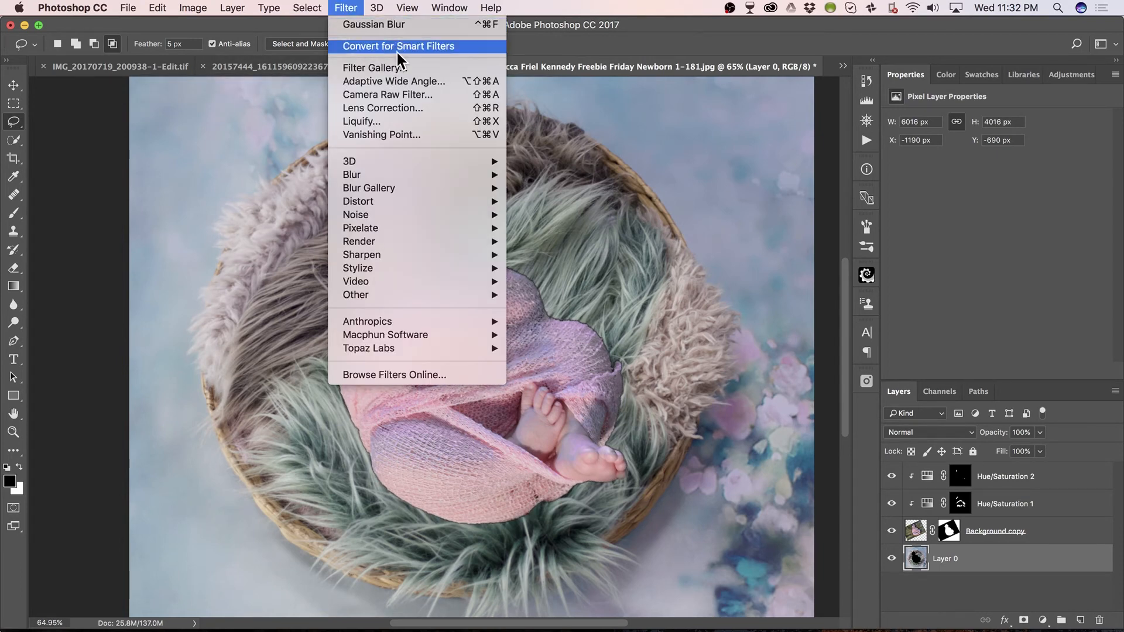
mouse_move(468, 175)
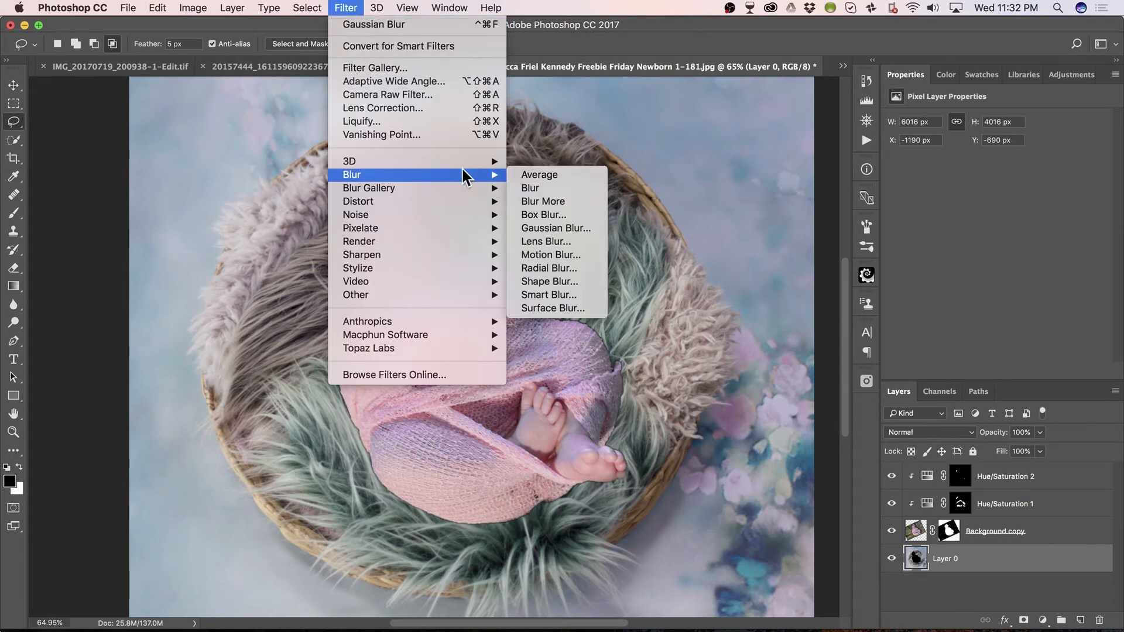
click(580, 228)
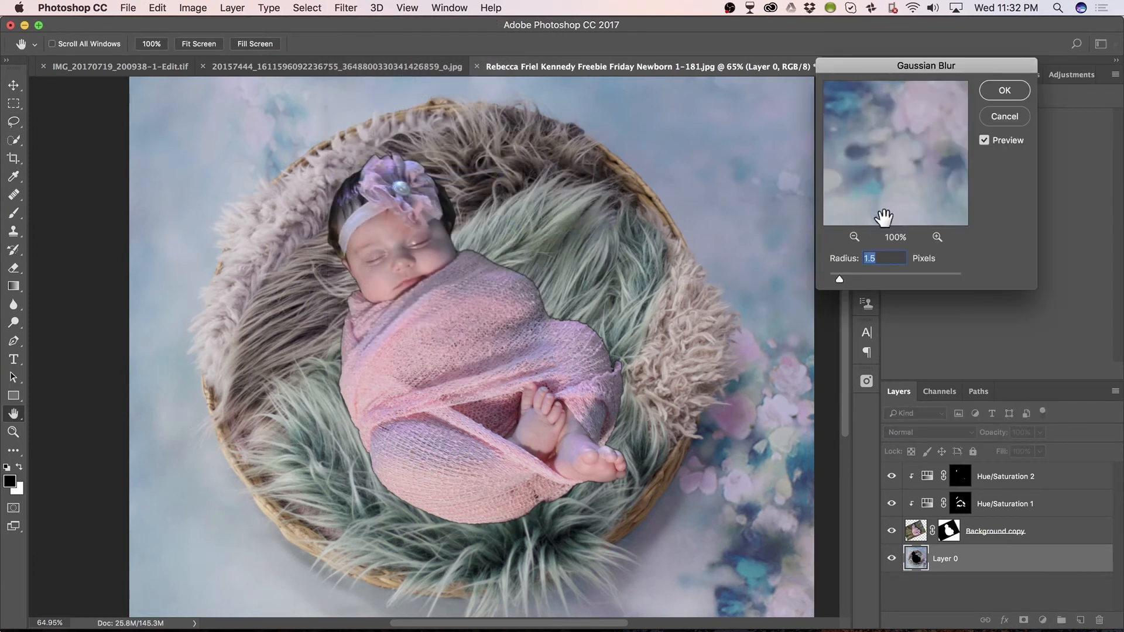
click(465, 251)
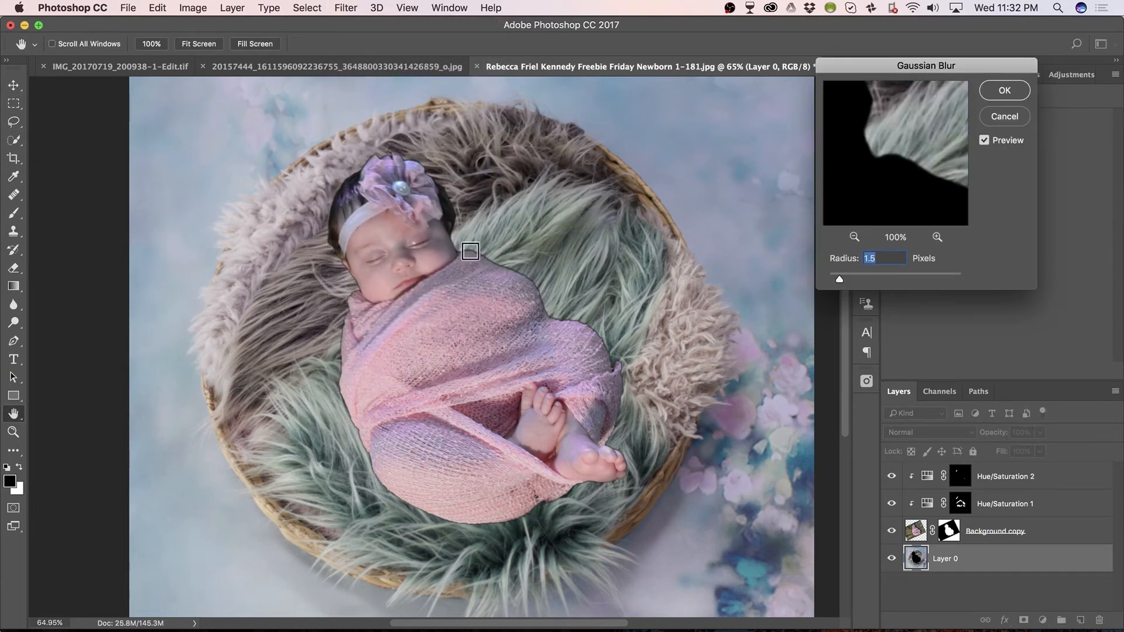
drag(930, 166, 941, 188)
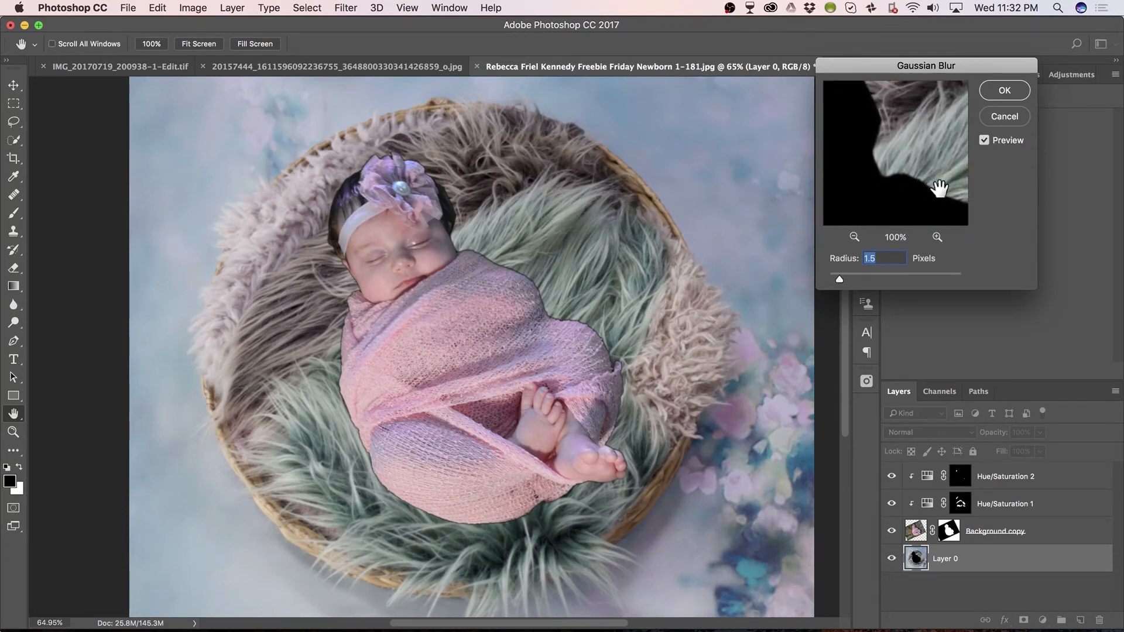
click(881, 274)
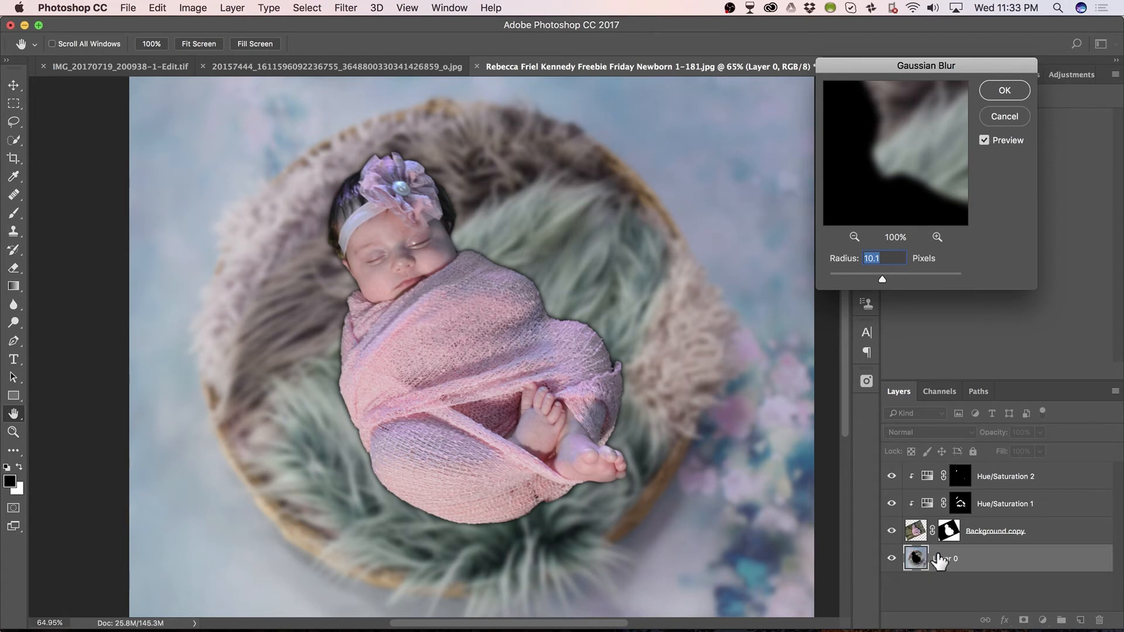
key(super+z)
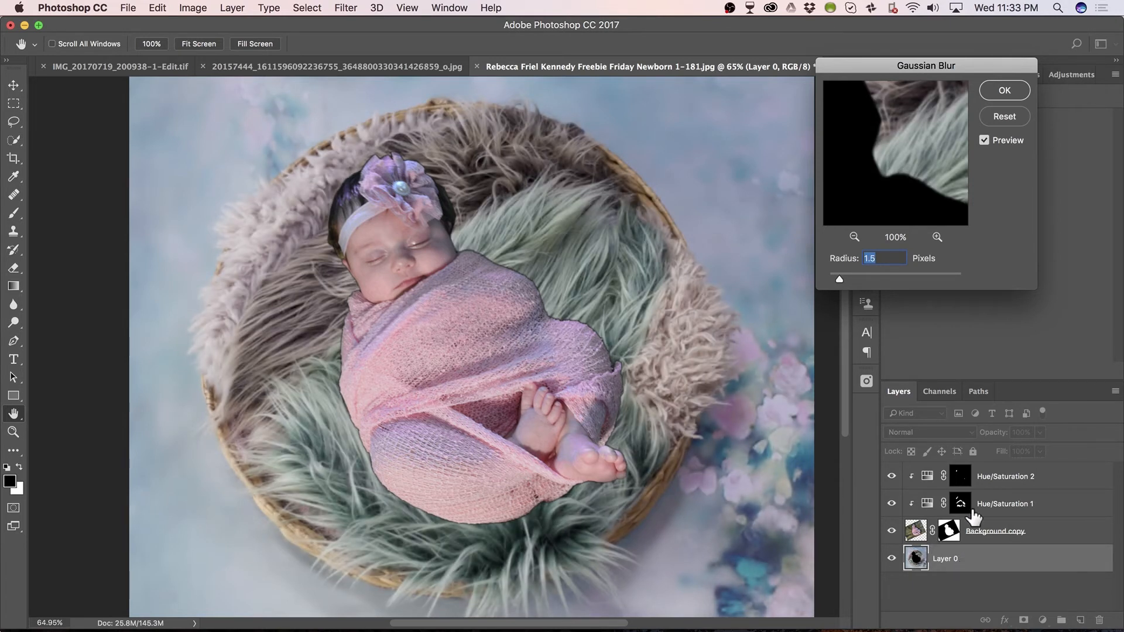
click(1008, 122)
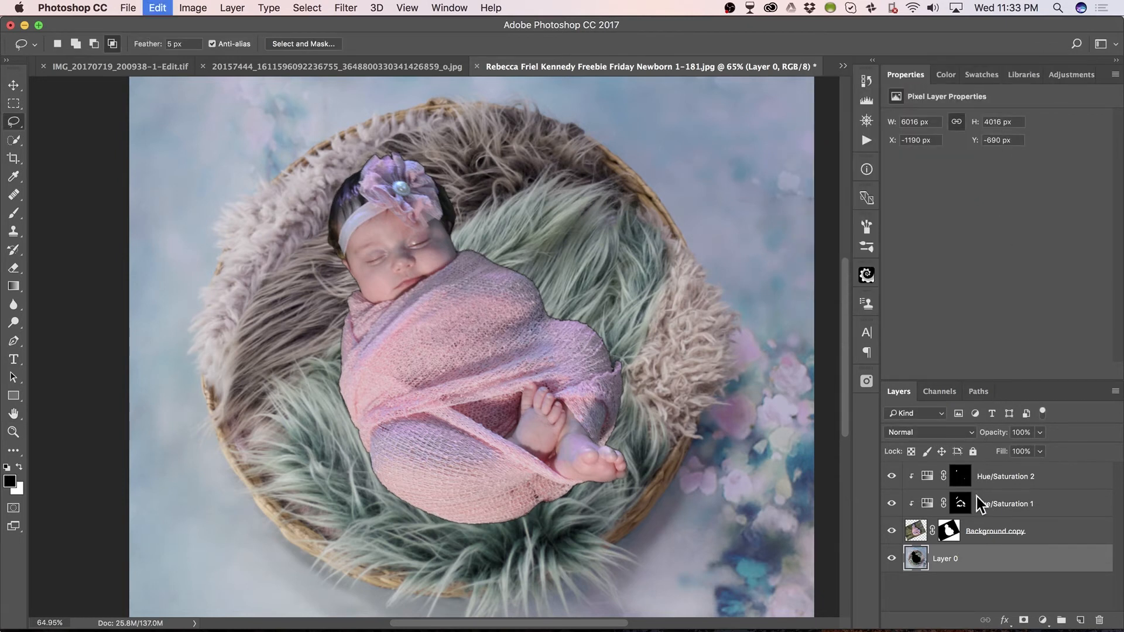
key(super+j)
drag(968, 563, 915, 561)
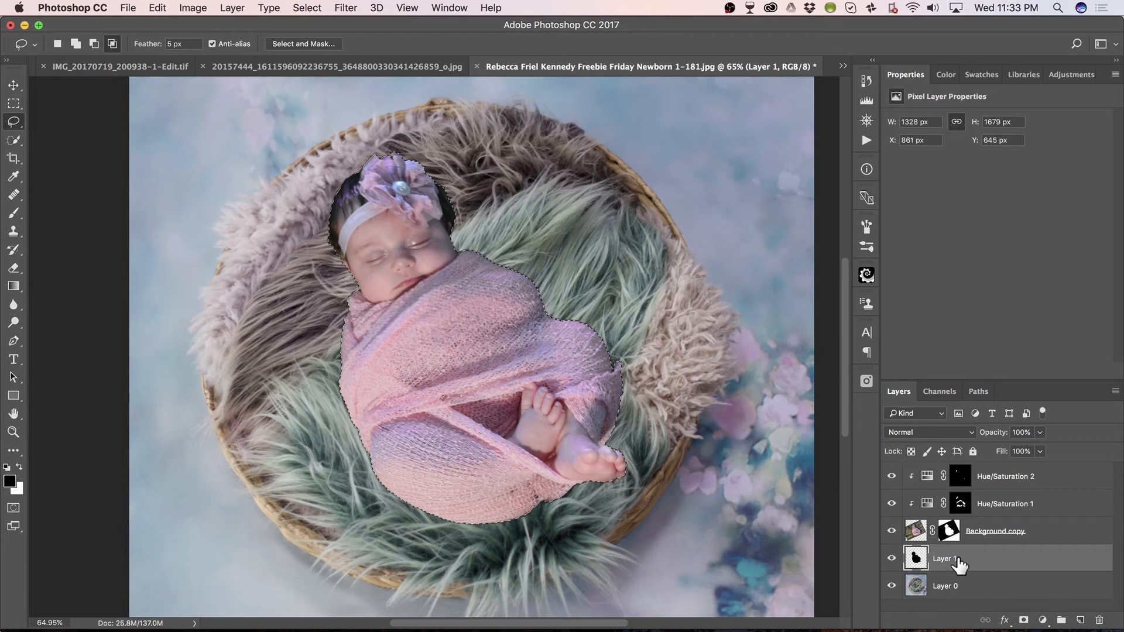
Deselect the baby outline and apply a Gaussian Blur with a radius of 41.6 pixels to the black shape on Layer 1.
key(super+d)
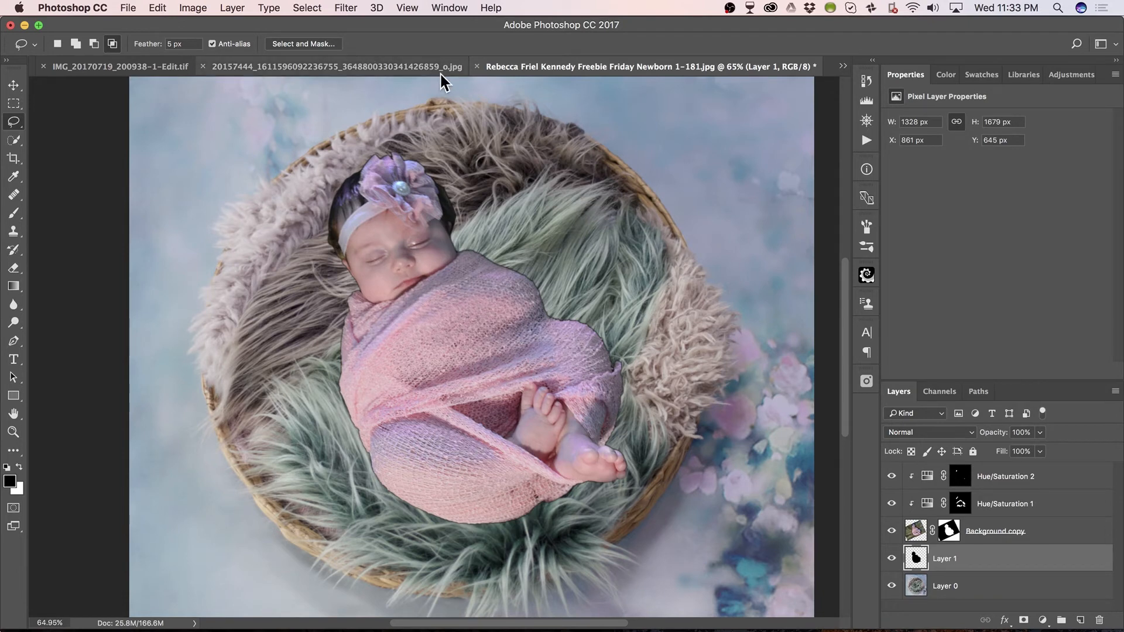
click(356, 9)
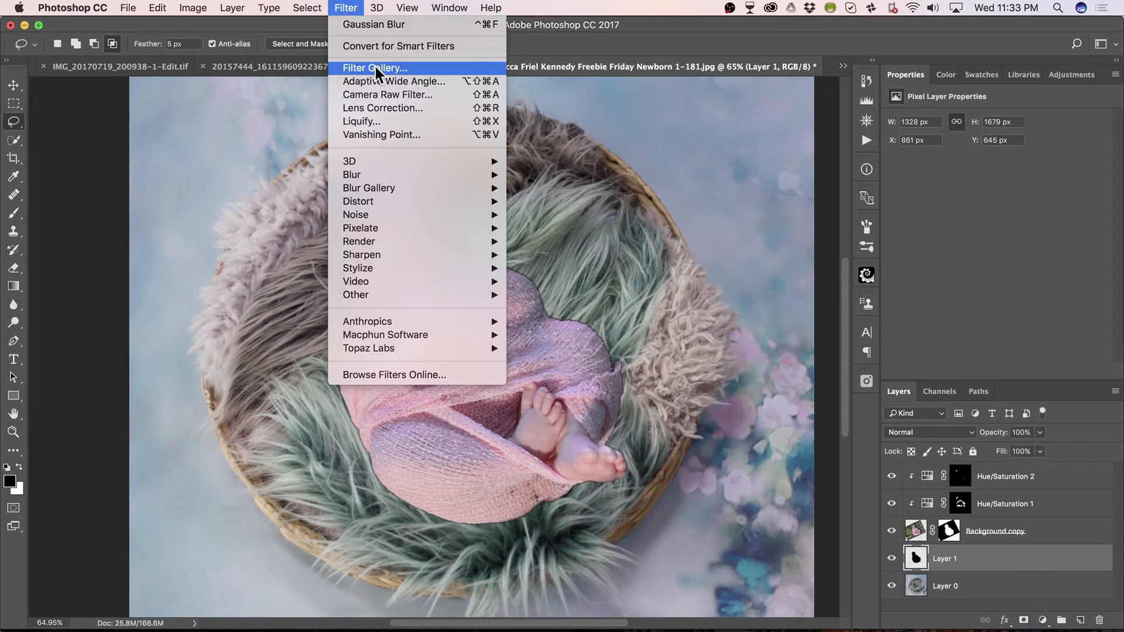
mouse_move(460, 175)
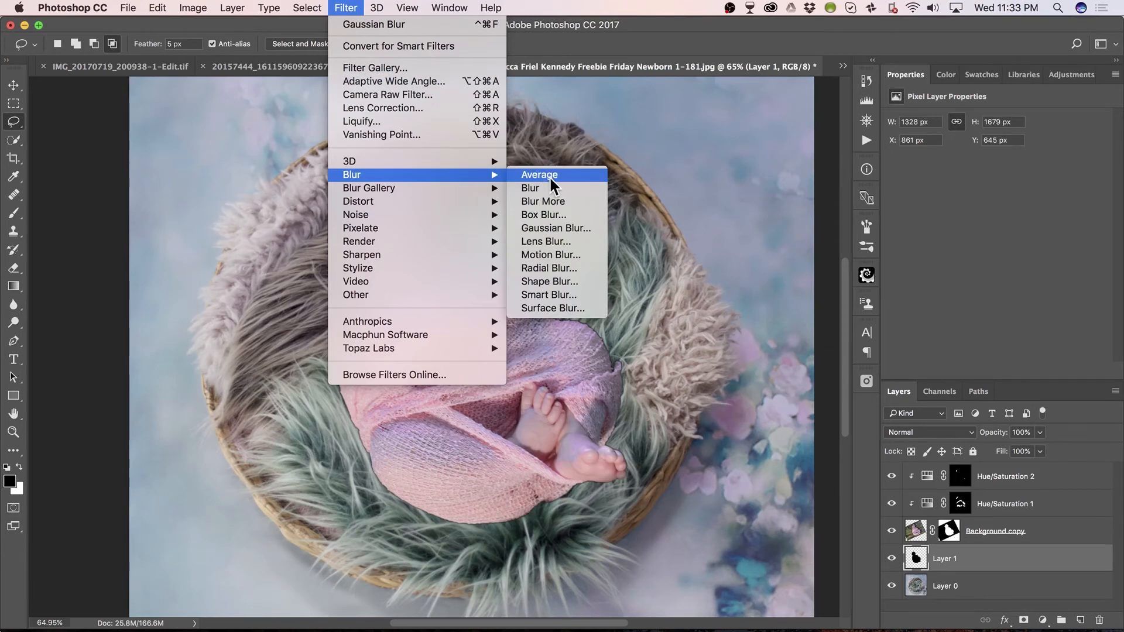
click(593, 227)
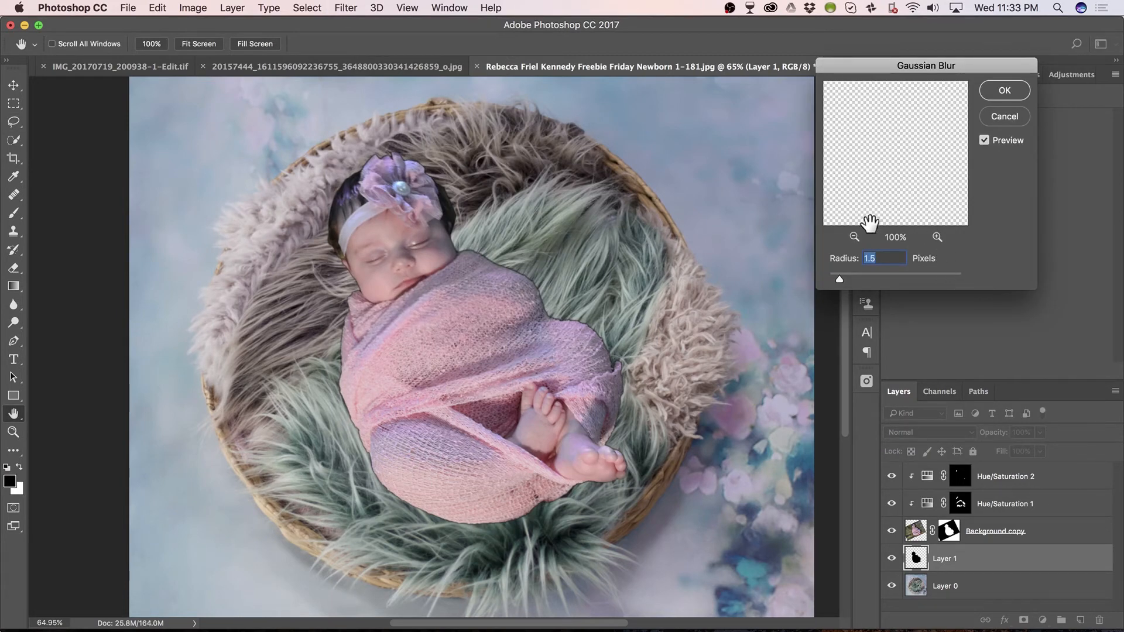
click(519, 274)
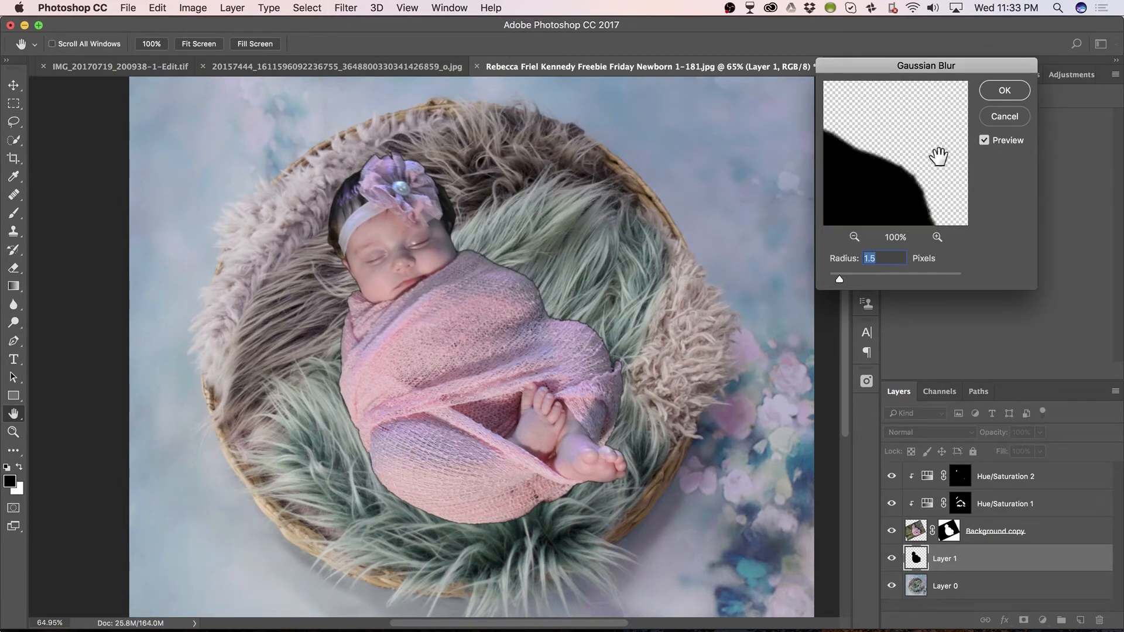
click(877, 273)
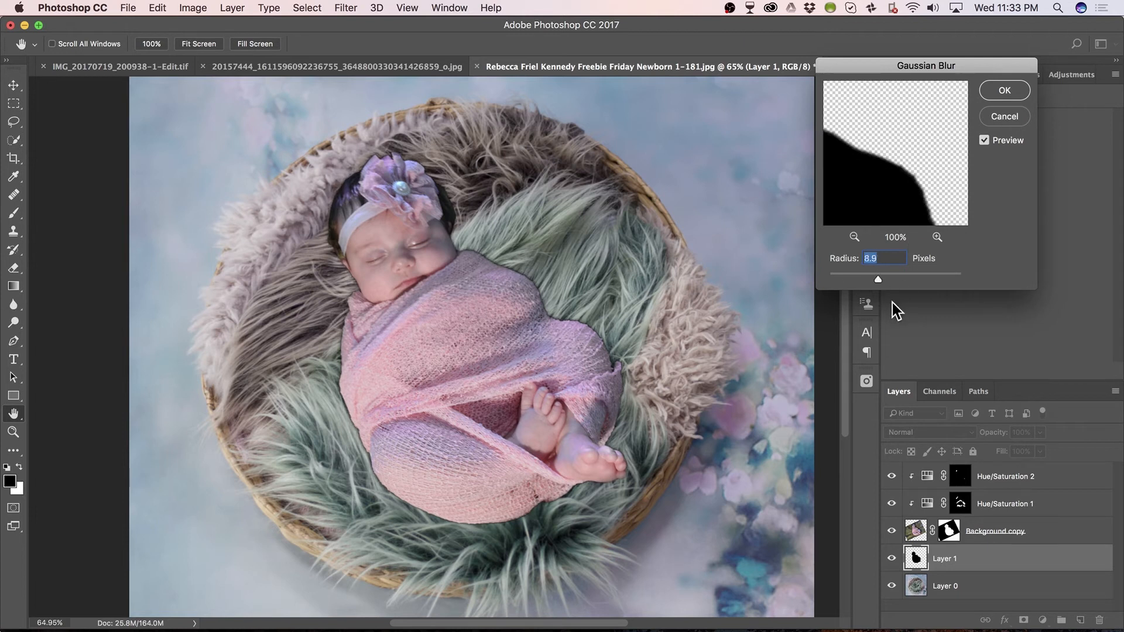
click(888, 273)
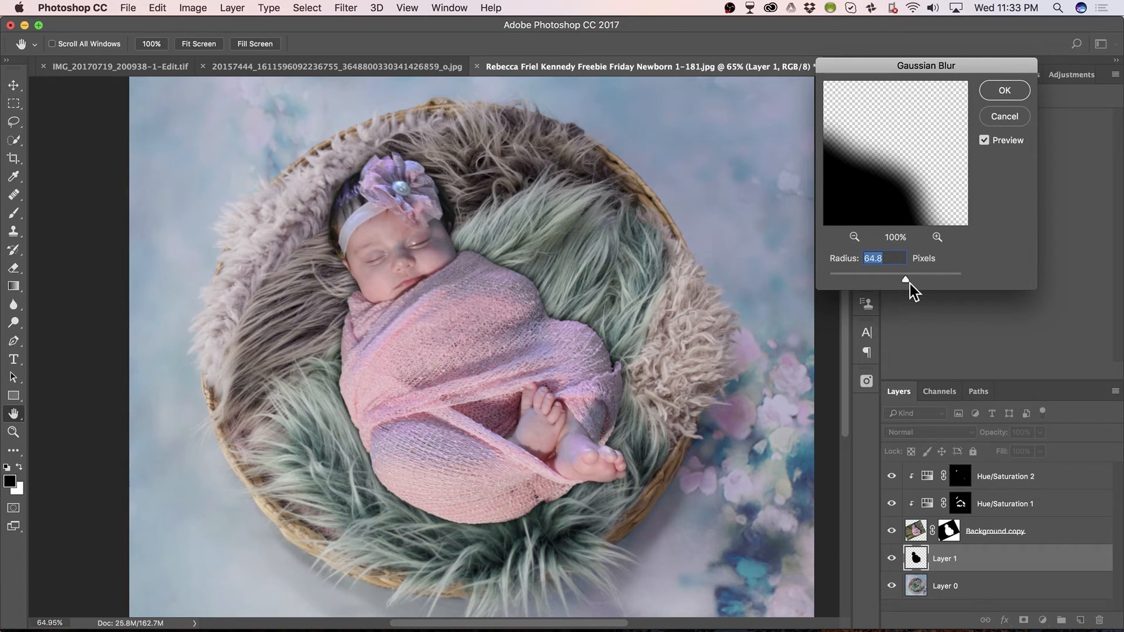
click(903, 273)
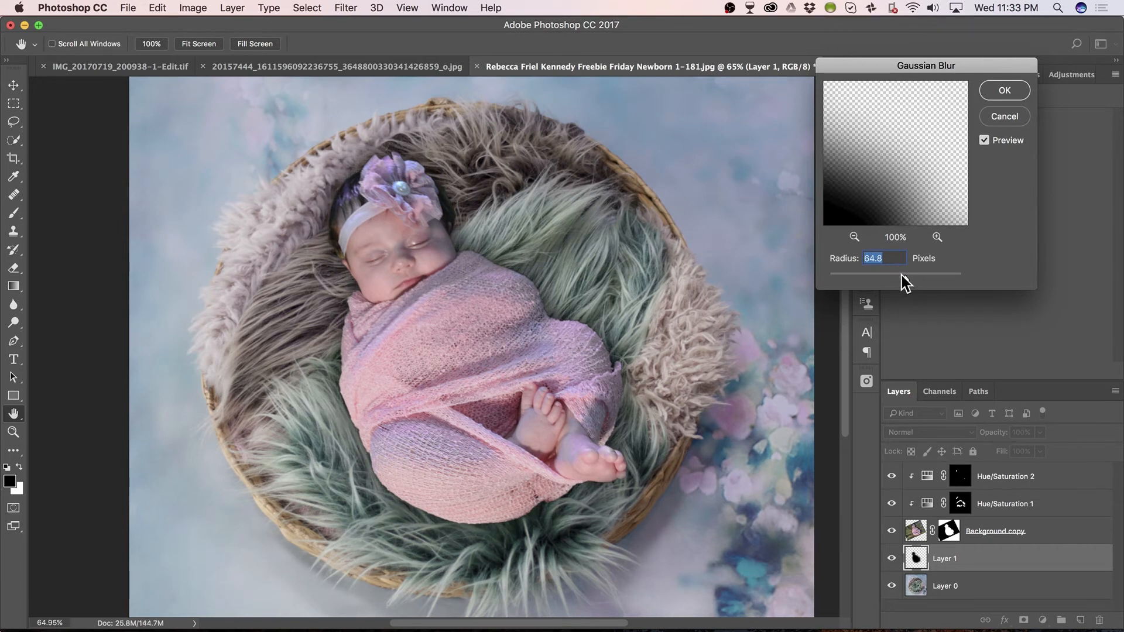
drag(912, 276, 912, 276)
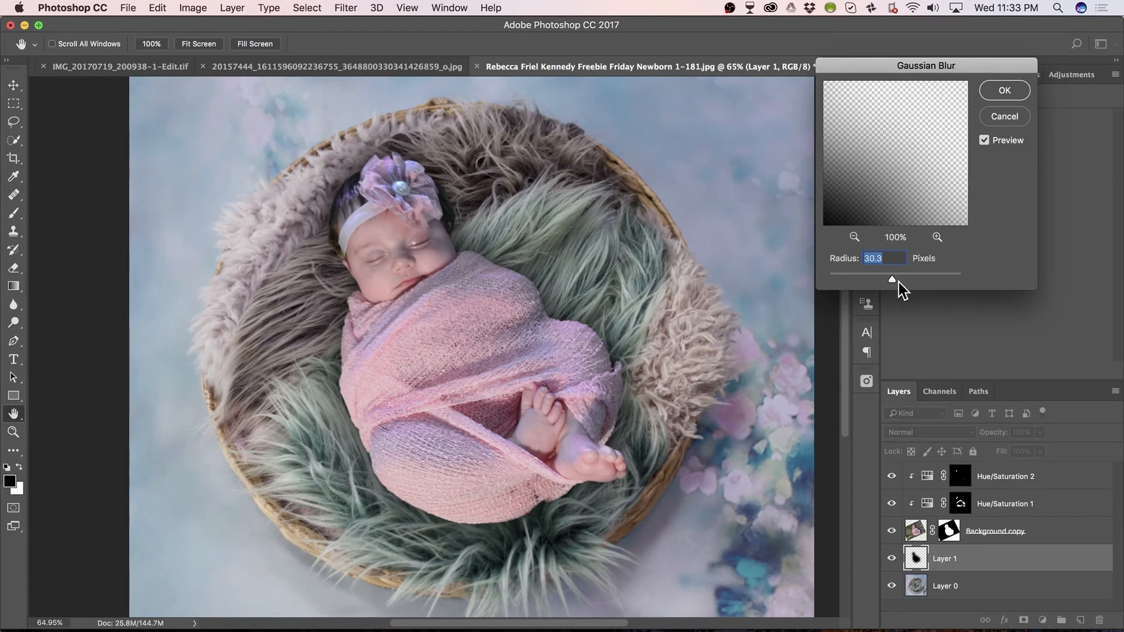
click(898, 277)
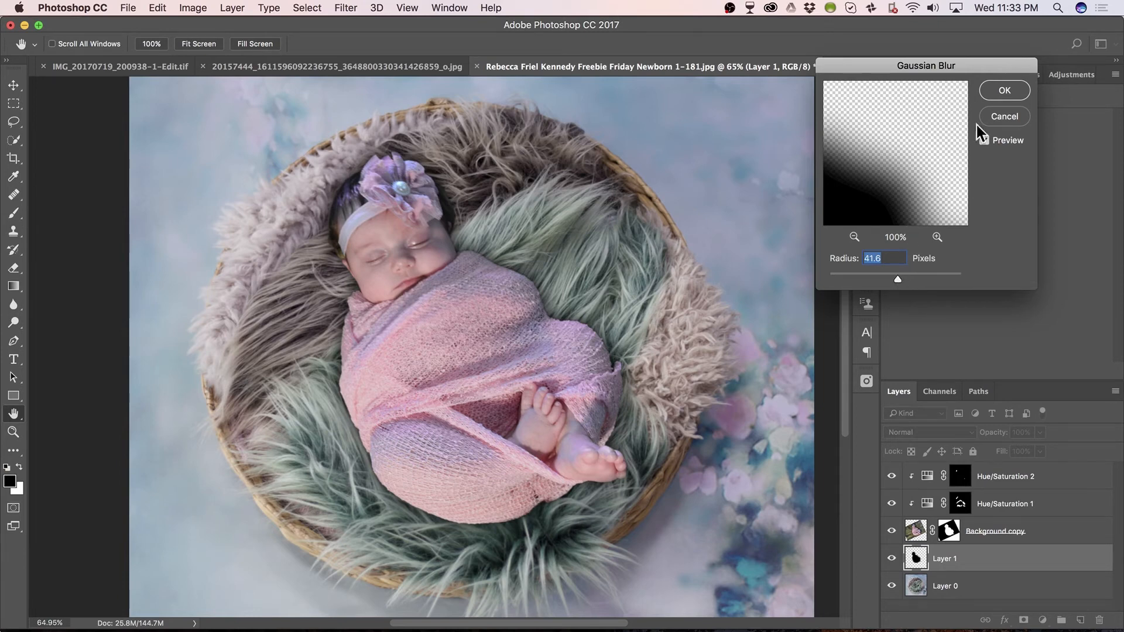
click(1001, 91)
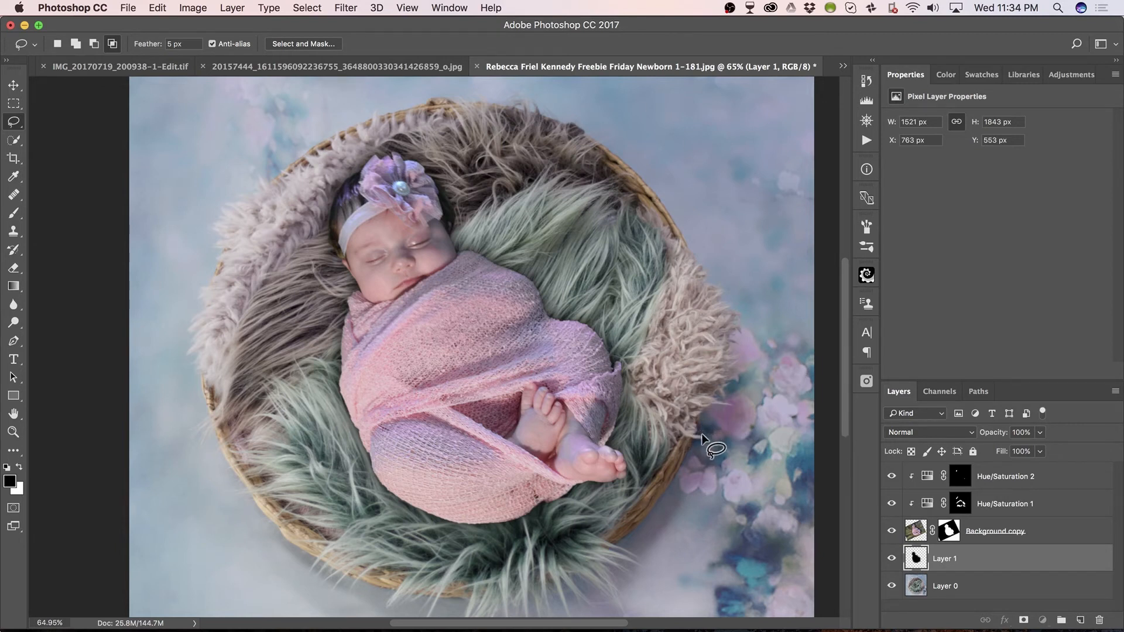
Enlarge the blurred shadow on Layer 1 to about 101.58% width and 101.90% height and nudge it 3 pixels to the right.
key(super+t)
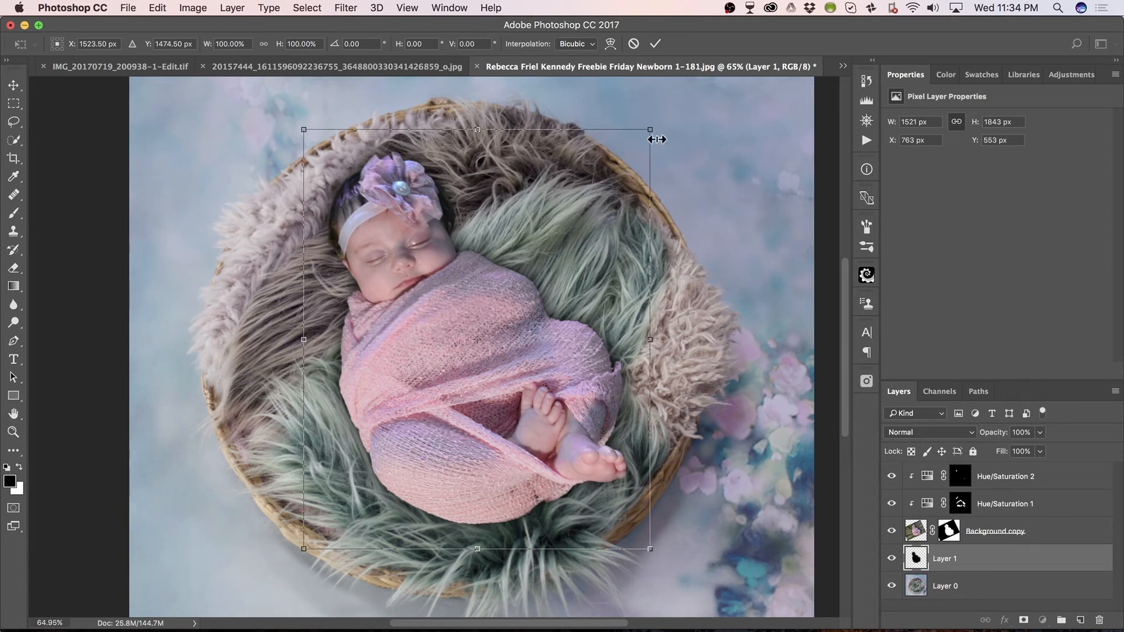
drag(650, 129, 656, 120)
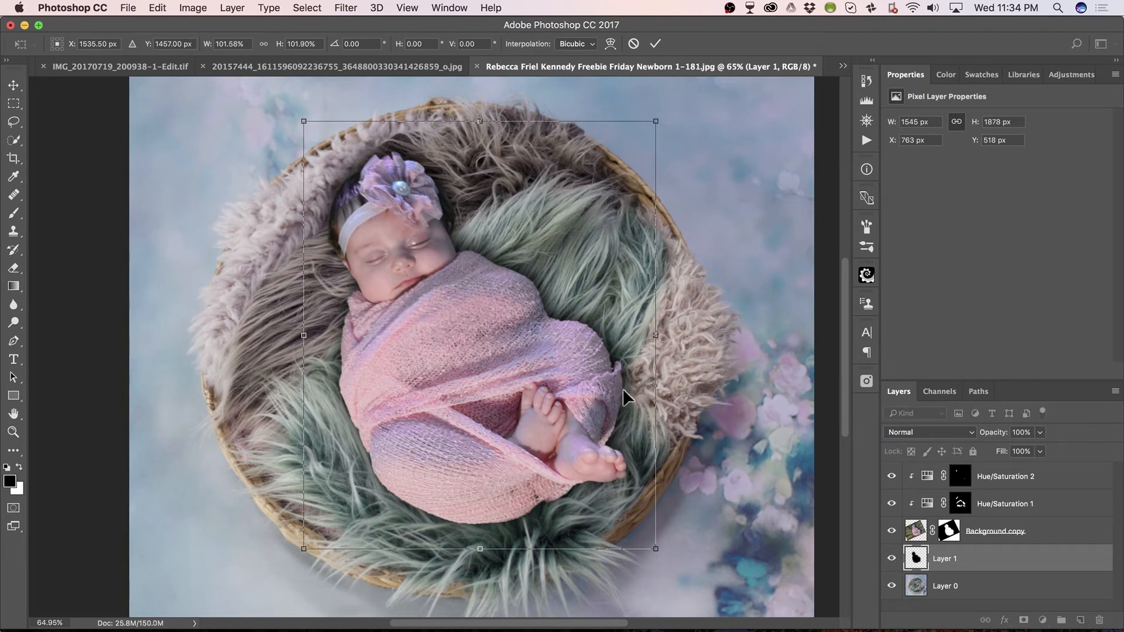
key(Right)
key(Right)
key(Right)
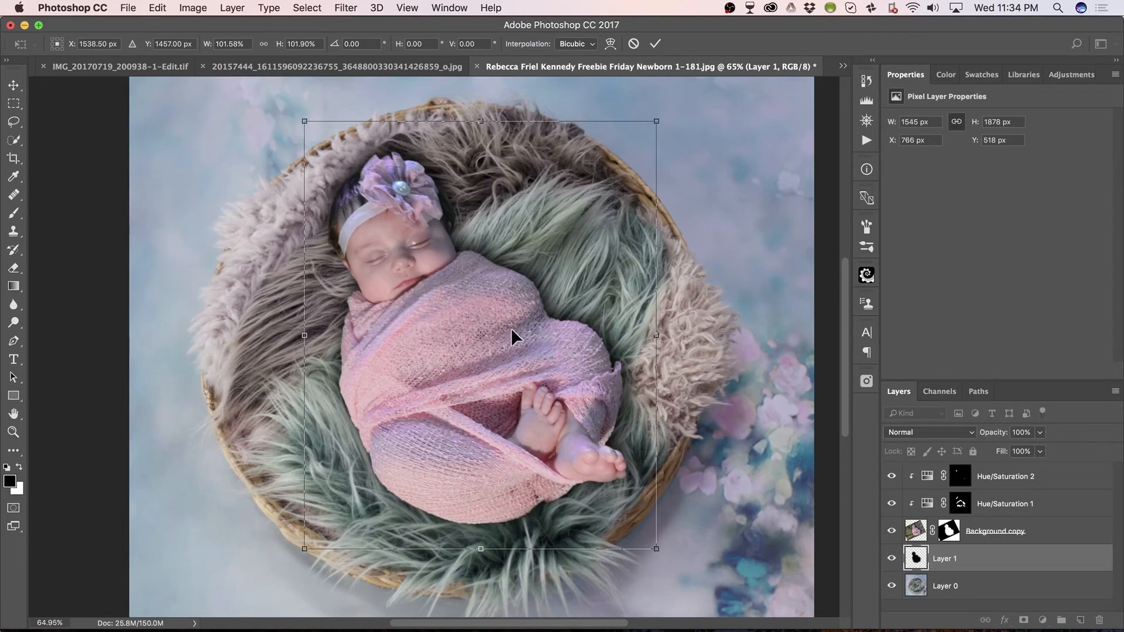
key(Return)
Reposition the shadow behind the baby to X 793 px, Y 531 px, and lower its layer opacity to 89%.
key(l)
key(super+t)
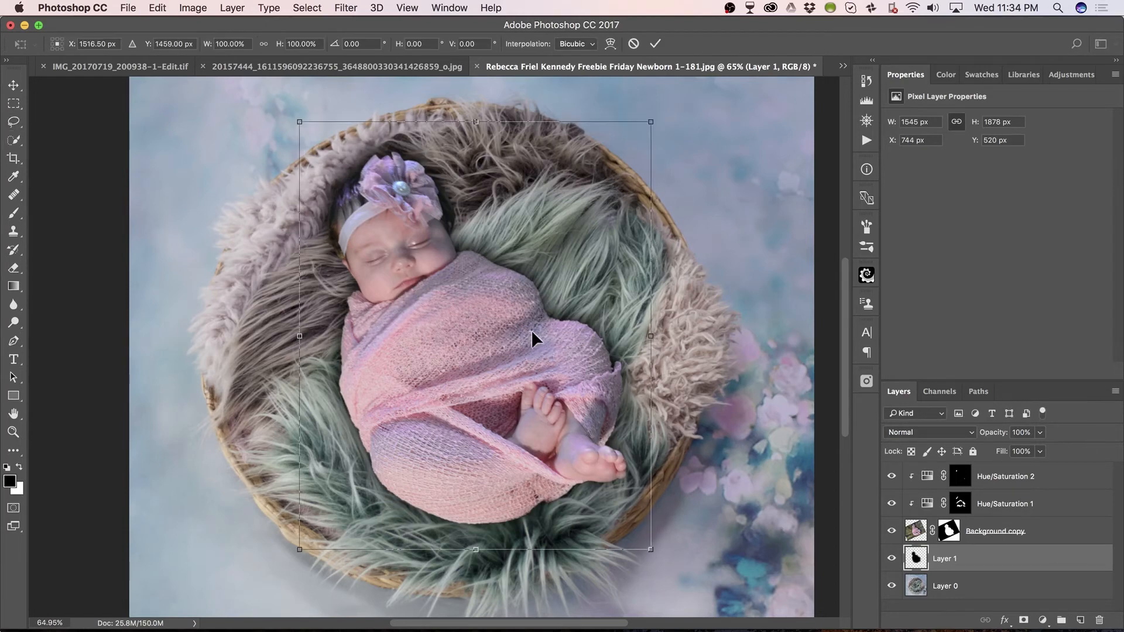
key(Down)
key(Down)
key(Down)
key(Down)
drag(555, 341, 561, 339)
drag(560, 340, 557, 341)
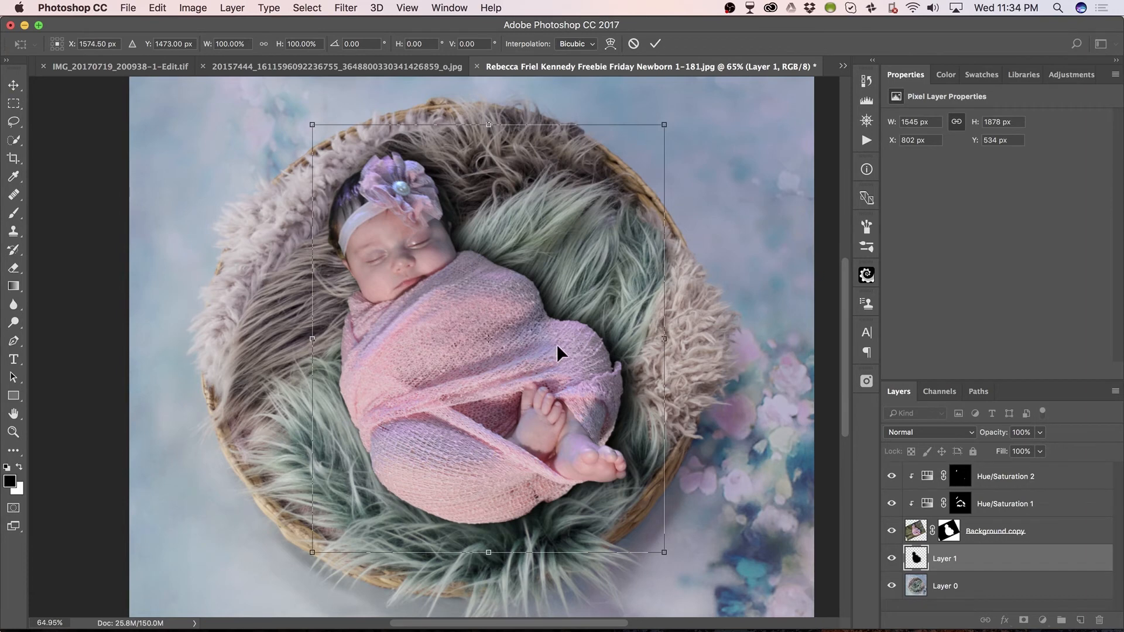
drag(553, 350, 554, 352)
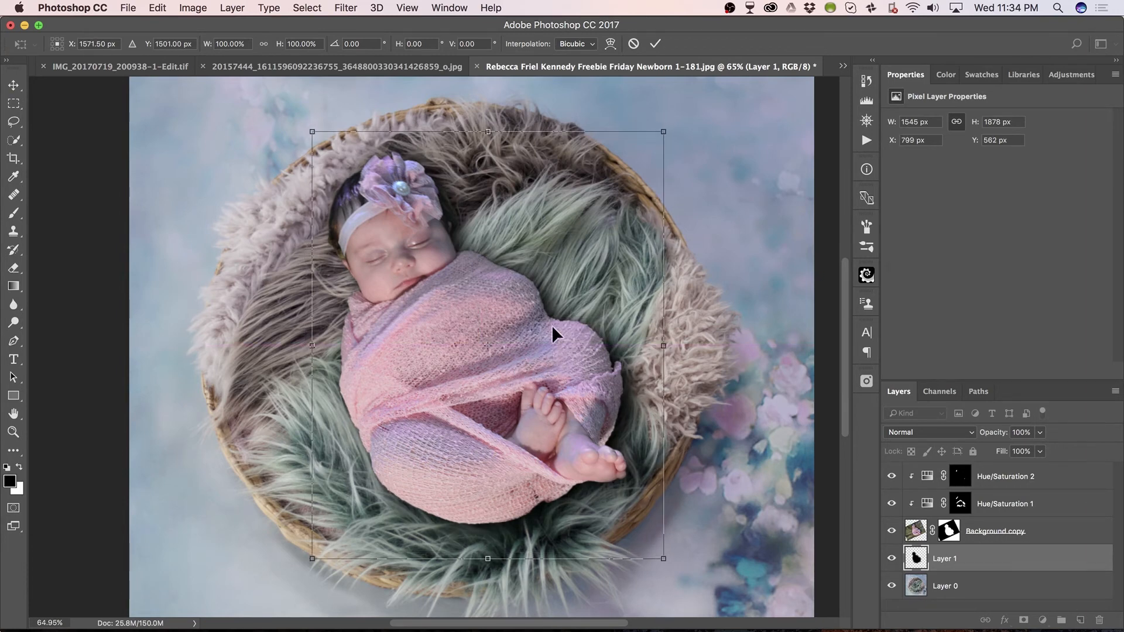
drag(534, 346, 526, 339)
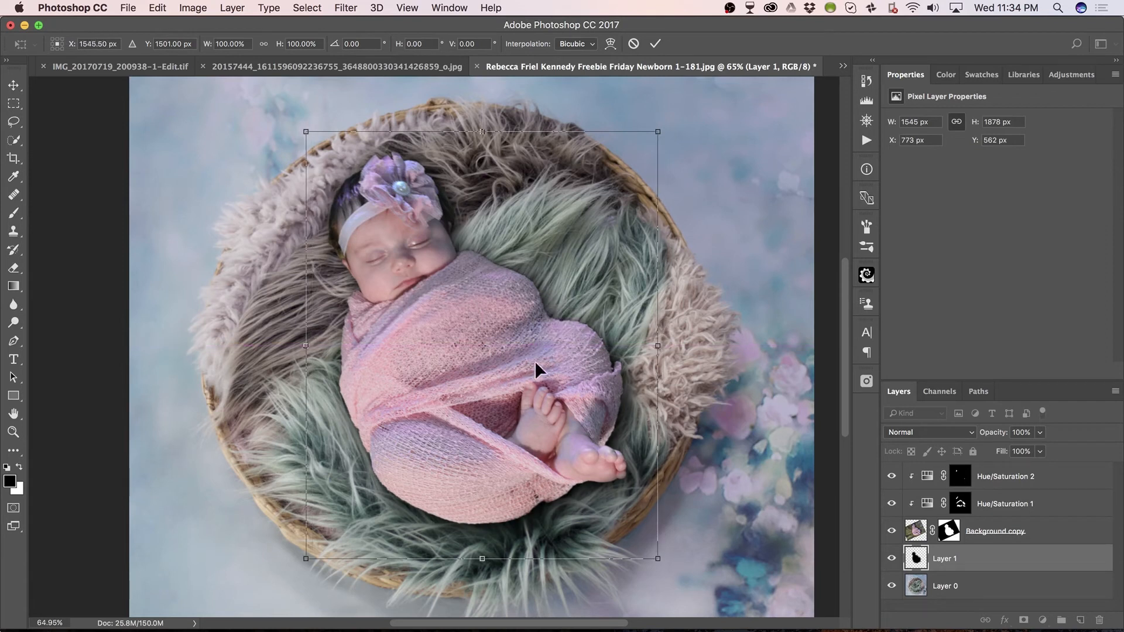
key(Down)
key(Up)
key(Up)
key(Right)
key(Right)
key(Right)
key(Right)
drag(535, 332, 535, 339)
key(Left)
key(Left)
key(Left)
key(Left)
key(Left)
key(Left)
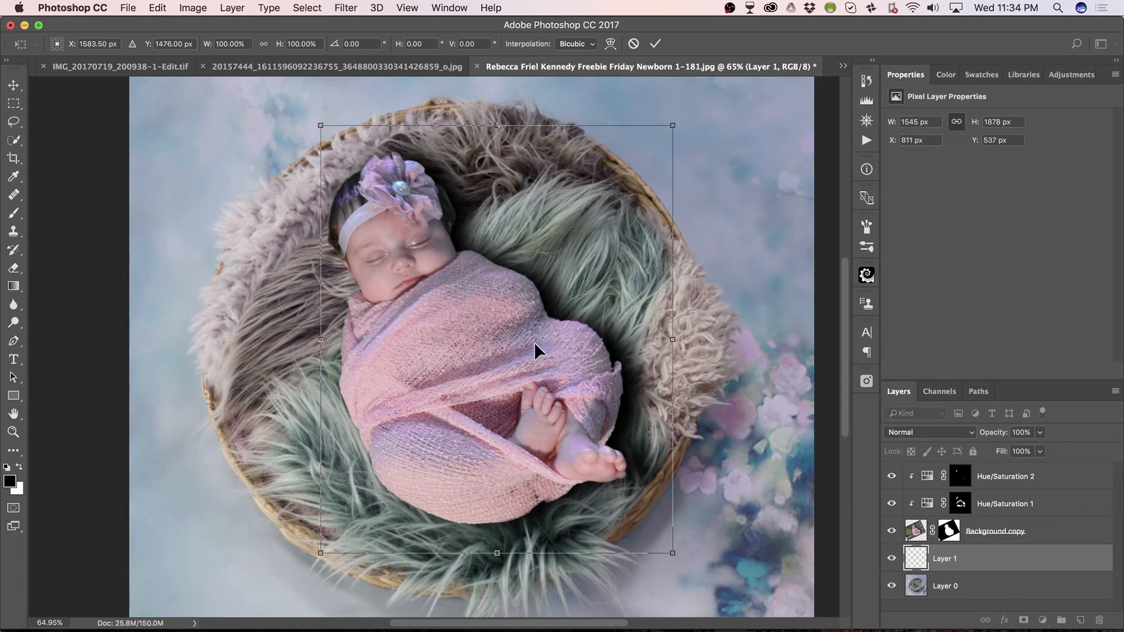
key(Left)
key(Down)
key(Down)
key(Down)
key(Down)
key(Down)
key(Down)
key(Up)
key(Up)
key(Up)
key(Up)
key(Up)
key(Up)
key(Up)
key(Up)
key(Up)
key(Up)
key(Up)
key(Up)
key(Up)
key(Up)
key(Up)
key(Up)
key(Up)
key(Up)
key(Left)
key(Left)
key(Left)
key(Left)
key(Left)
key(Left)
key(Left)
key(Left)
key(Left)
key(Left)
key(Left)
key(Left)
key(Left)
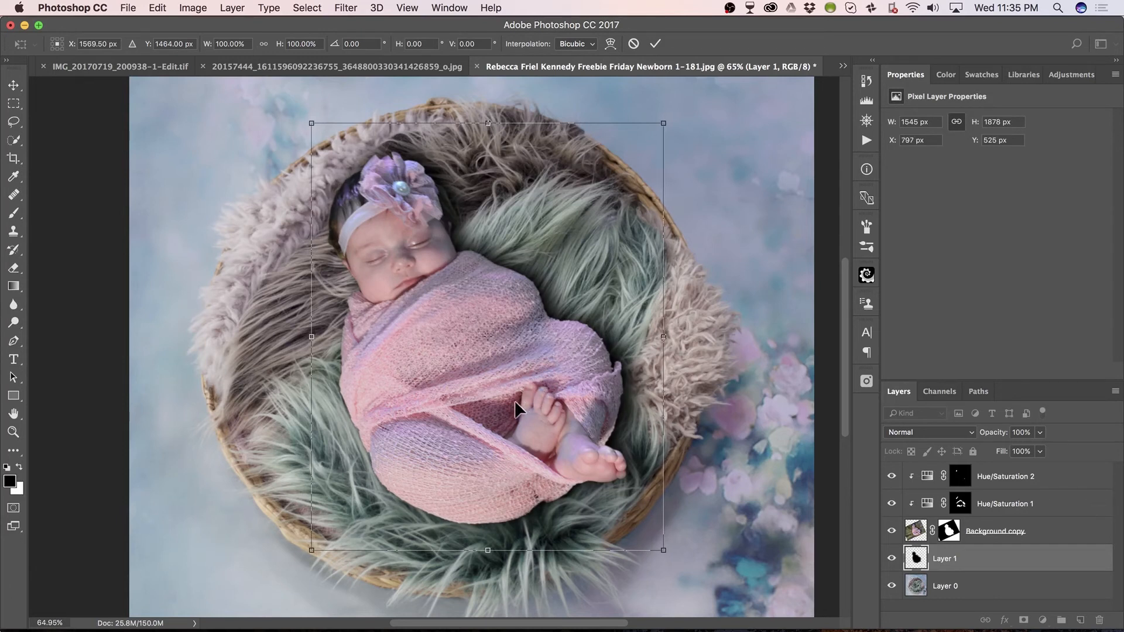
key(Down)
key(Down)
key(Down)
key(Down)
key(Down)
key(Left)
key(Left)
key(Left)
key(Left)
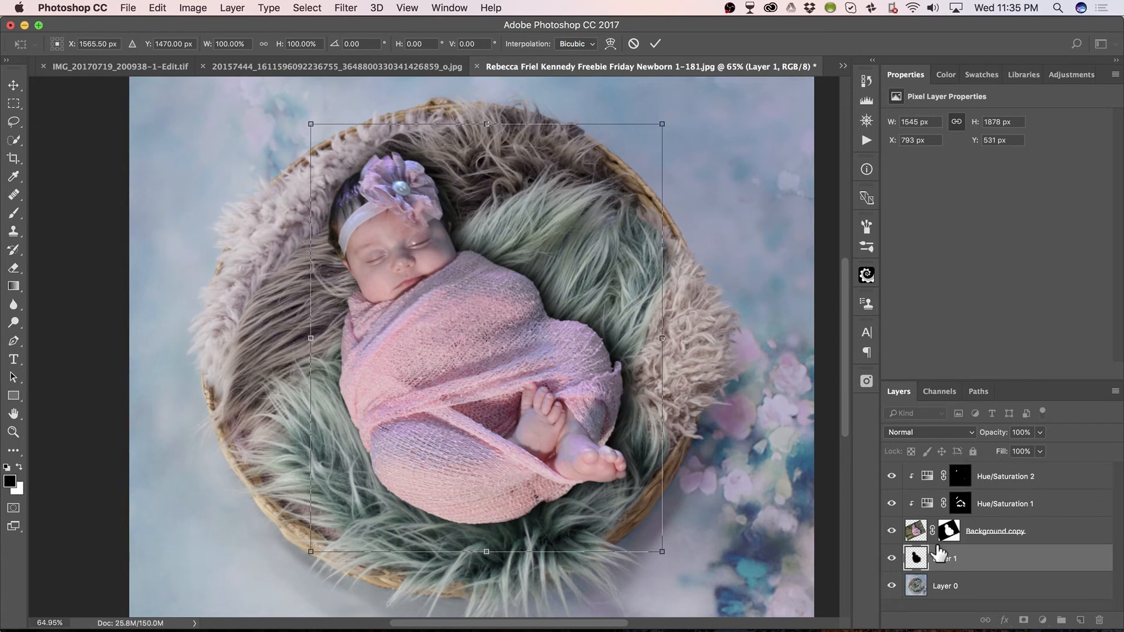
key(Return)
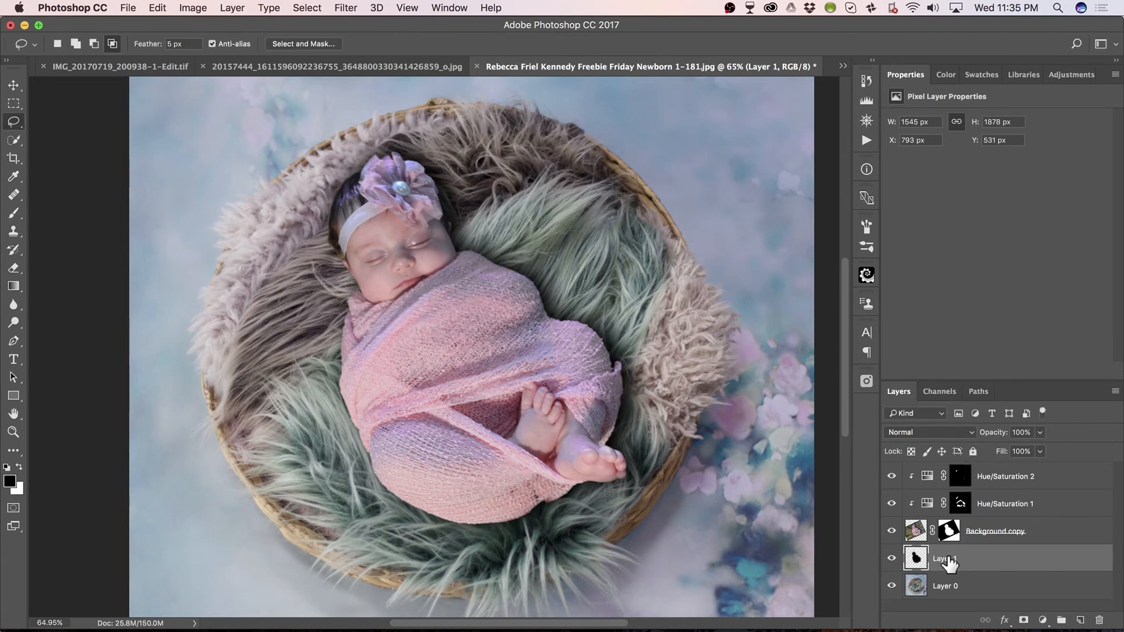
mouse_move(993, 440)
mouse_down()
mouse_move(971, 444)
mouse_move(991, 442)
mouse_up()
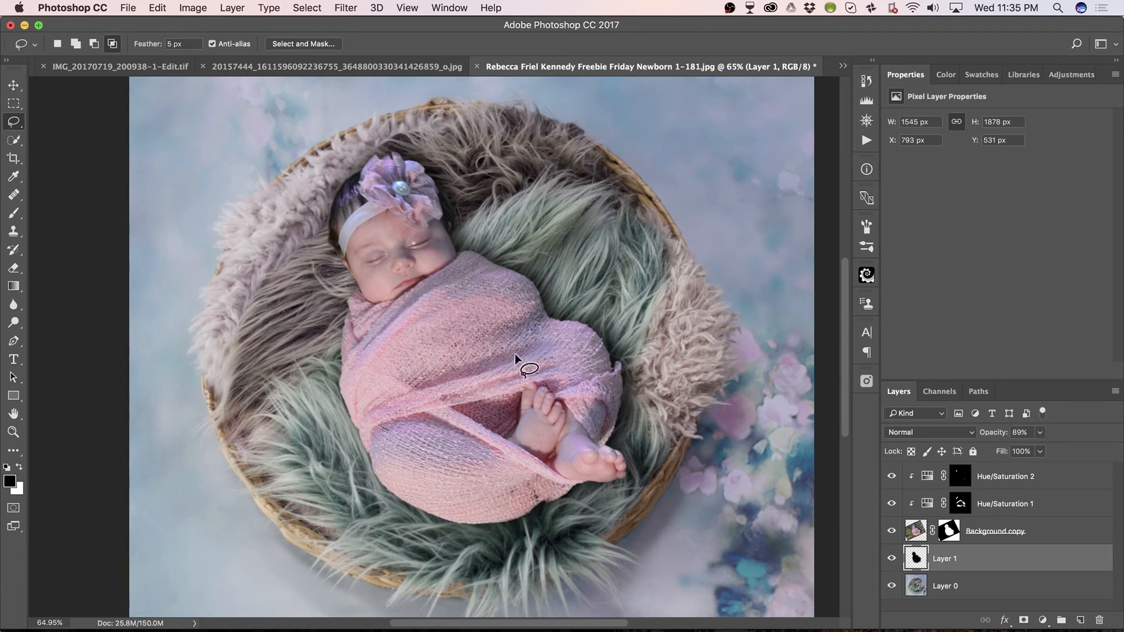
Stretch the shadow outward at its lower-left corner to 101.88% by 101.92% and shift it to X 764 px, Y 511 px.
scroll(514, 353, down, 2)
scroll(514, 353, down, 1)
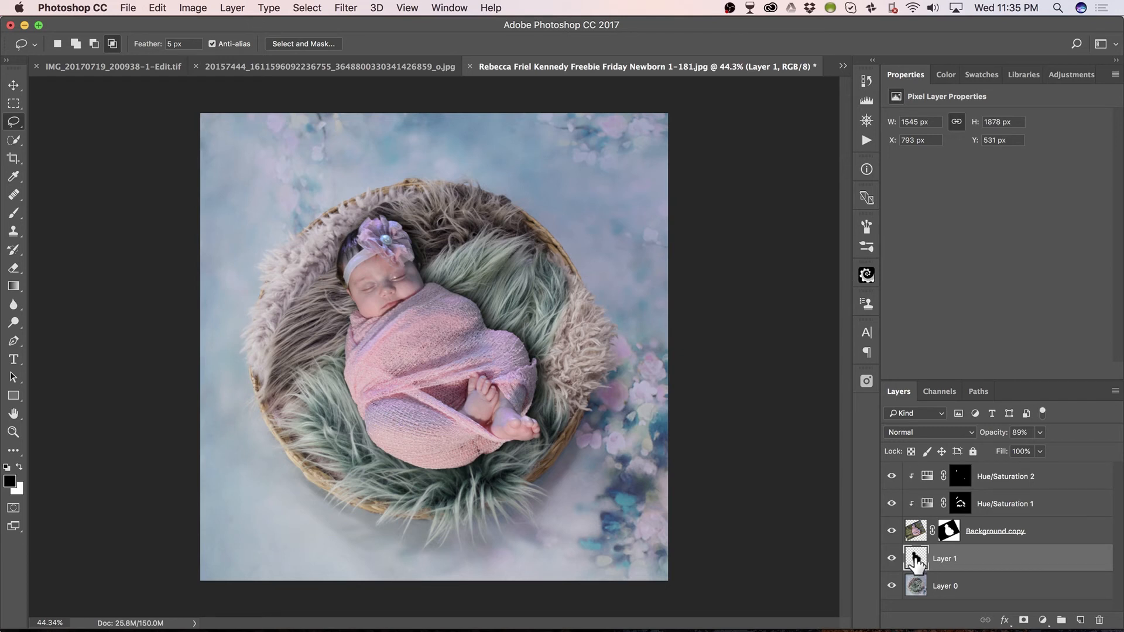
key(super+t)
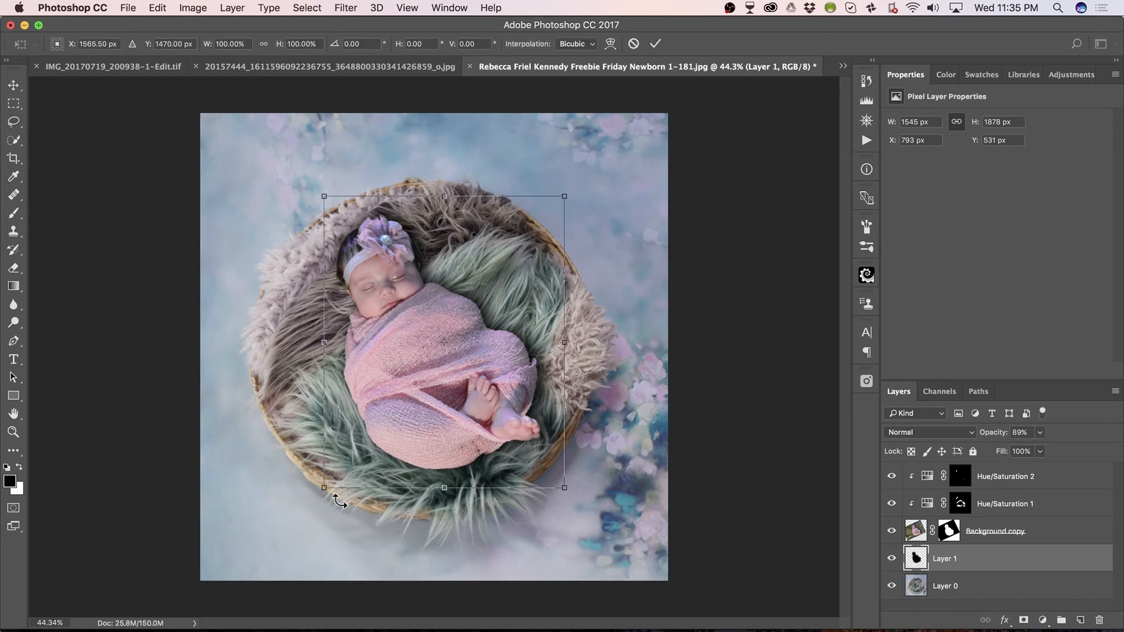
drag(324, 490, 320, 494)
key(Up)
key(Up)
key(Up)
key(Up)
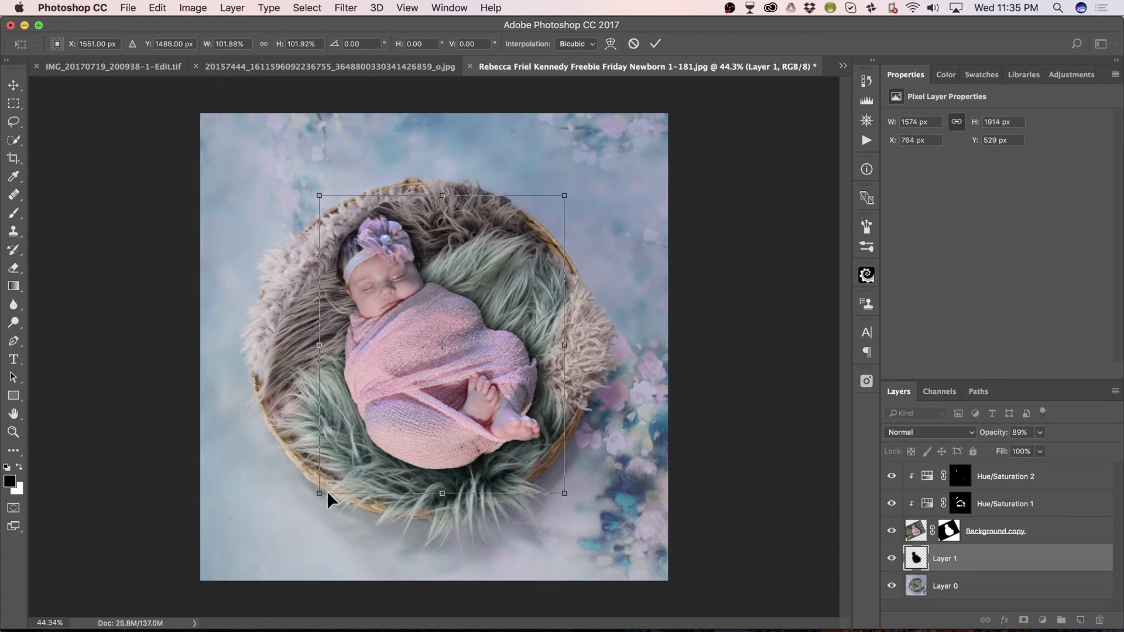
key(Right)
key(Right)
key(Right)
key(Right)
key(Right)
key(Right)
key(Right)
key(Right)
key(Right)
key(Right)
key(Right)
key(Up)
key(Up)
key(Up)
key(Up)
key(Up)
key(Up)
key(Up)
key(Up)
key(Up)
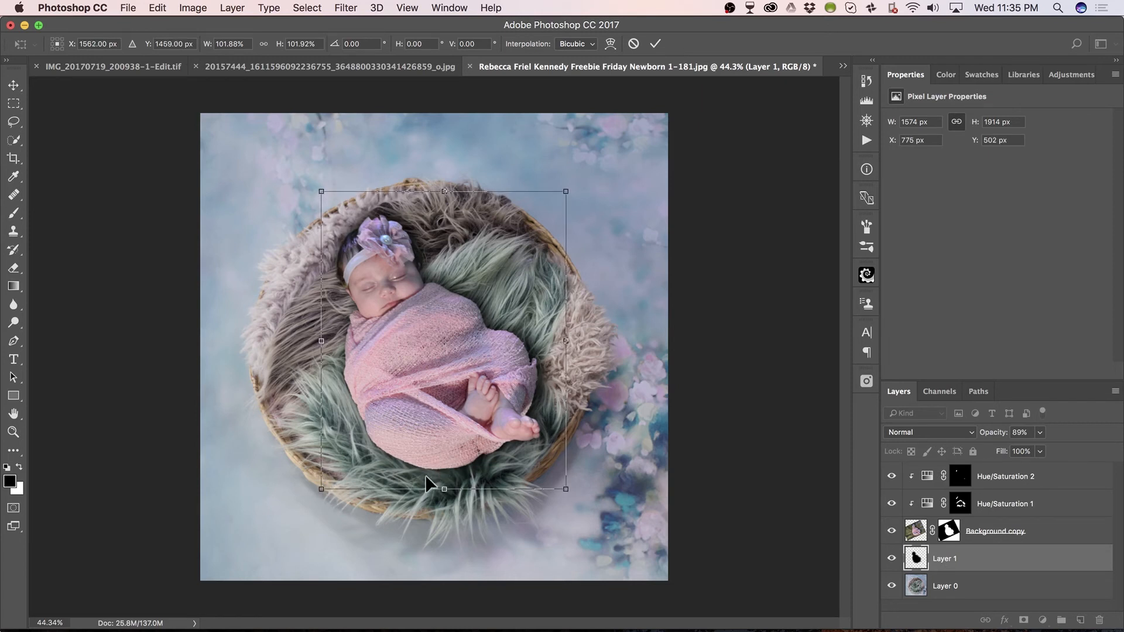
key(Left)
key(Left)
key(Left)
key(Left)
key(Left)
key(Left)
key(Left)
key(Left)
key(Left)
key(Left)
key(Left)
key(Down)
key(Down)
key(Down)
key(Down)
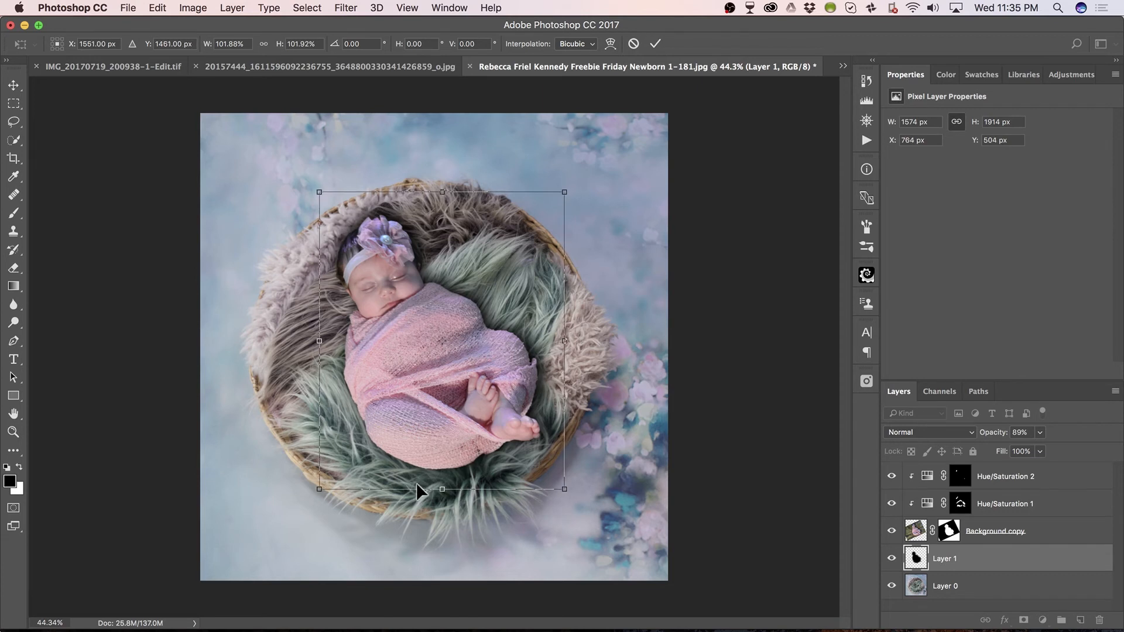
key(Down)
key(Down)
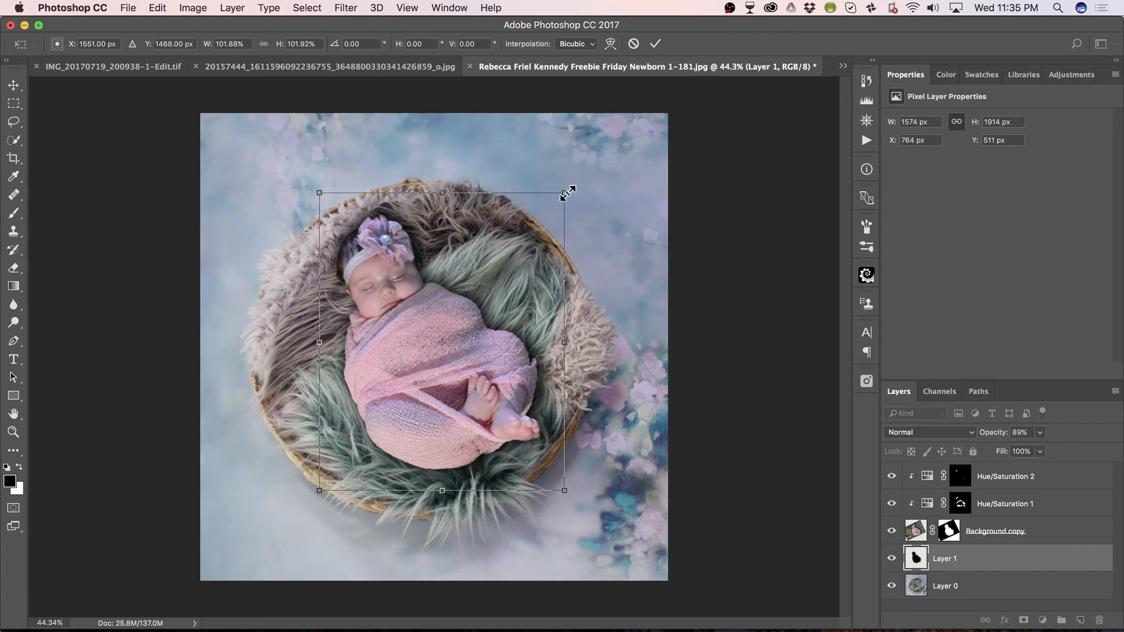
Stretch the shadow outward at its upper-right corner to 103.11% by 103.14%, place it at X 762 px, Y 493 px, and apply the transformation.
drag(564, 192, 567, 189)
key(Down)
key(Down)
key(Down)
key(Down)
key(Down)
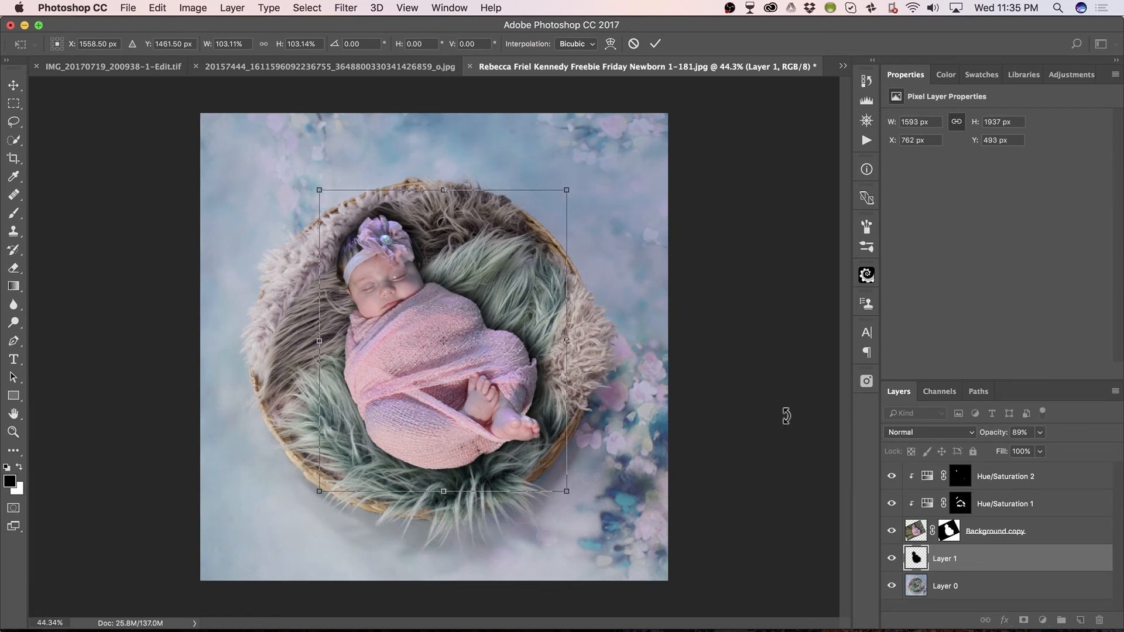
key(Return)
Lower the shadow layer's opacity to 75%.
drag(999, 434, 989, 436)
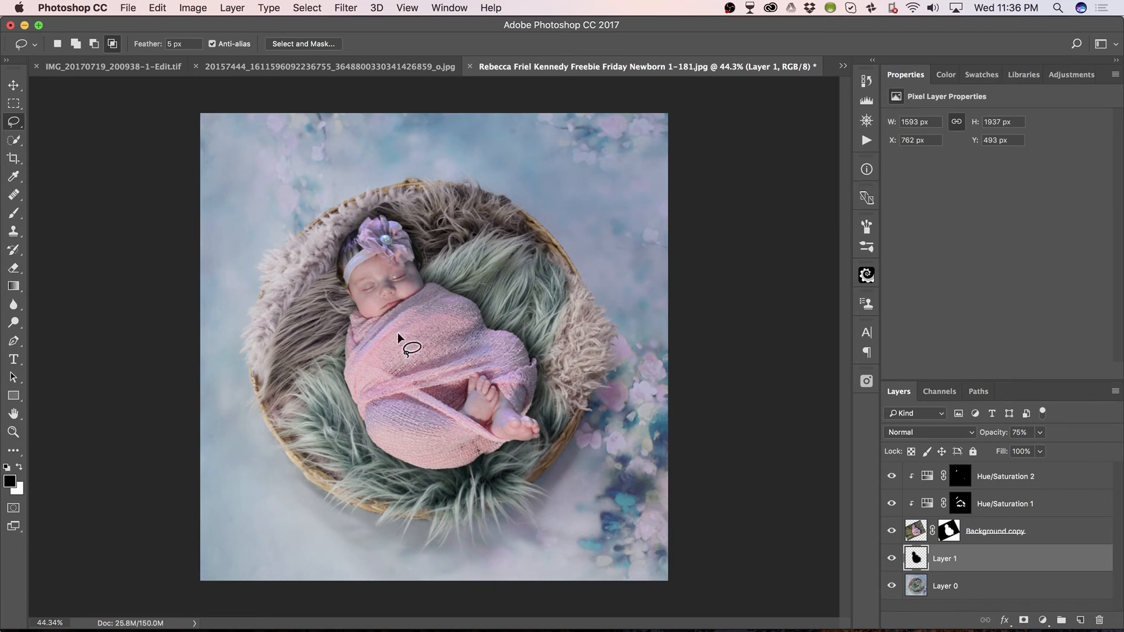
scroll(398, 332, down, 2)
scroll(398, 333, up, 3)
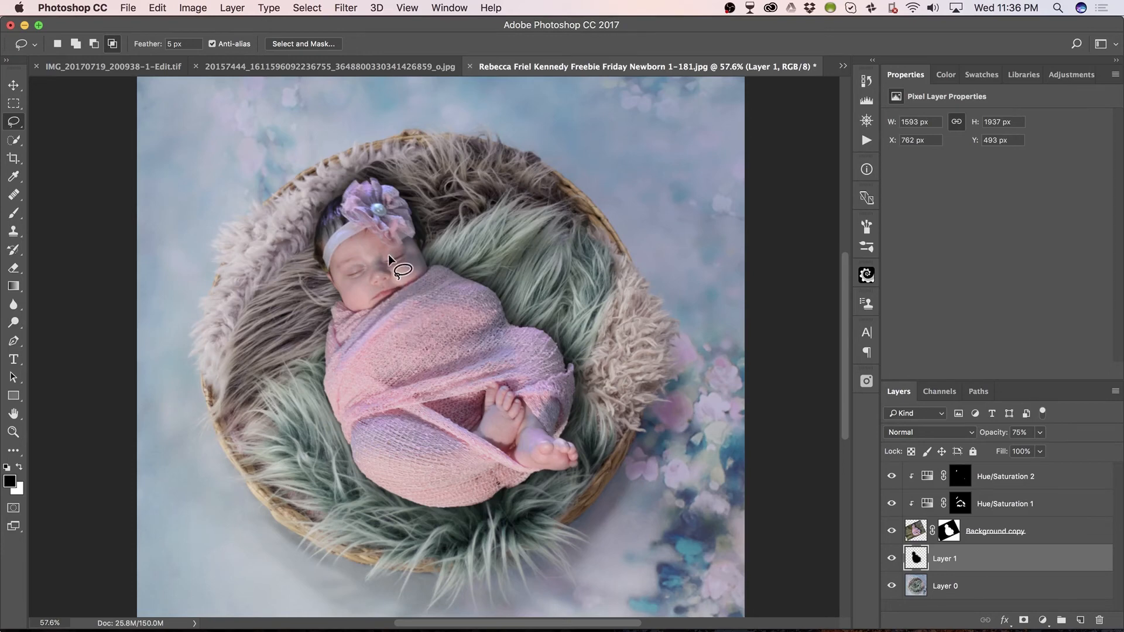
Heal the bright spots along the baby's closed eyelids on the Background copy layer with a 30 px Healing Brush.
key(z)
drag(389, 271, 459, 269)
key(l)
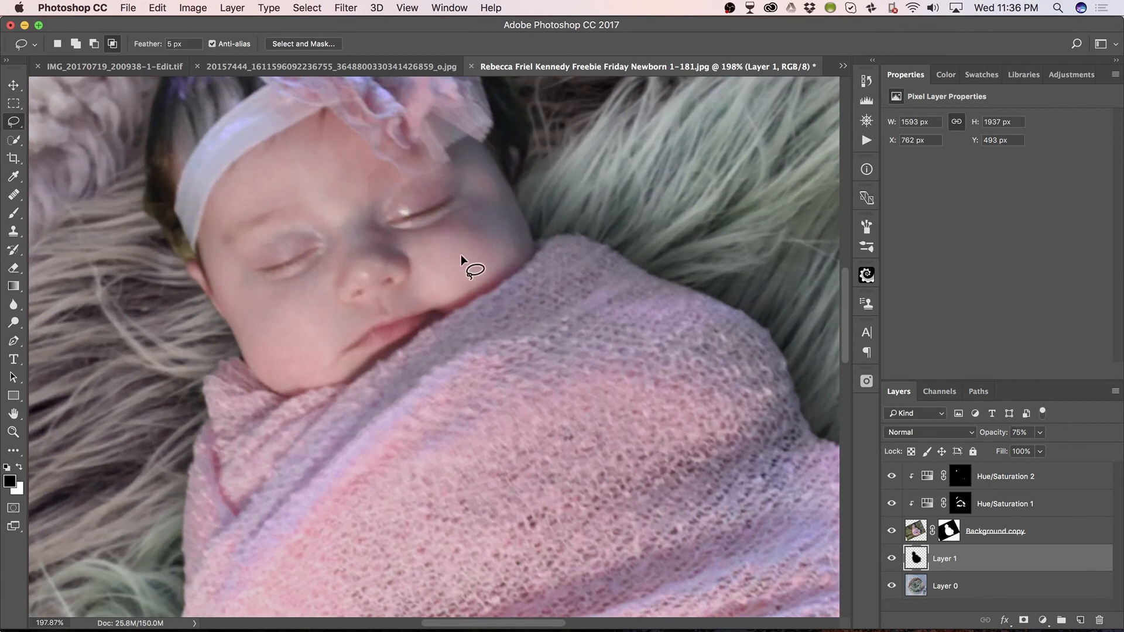
key(j)
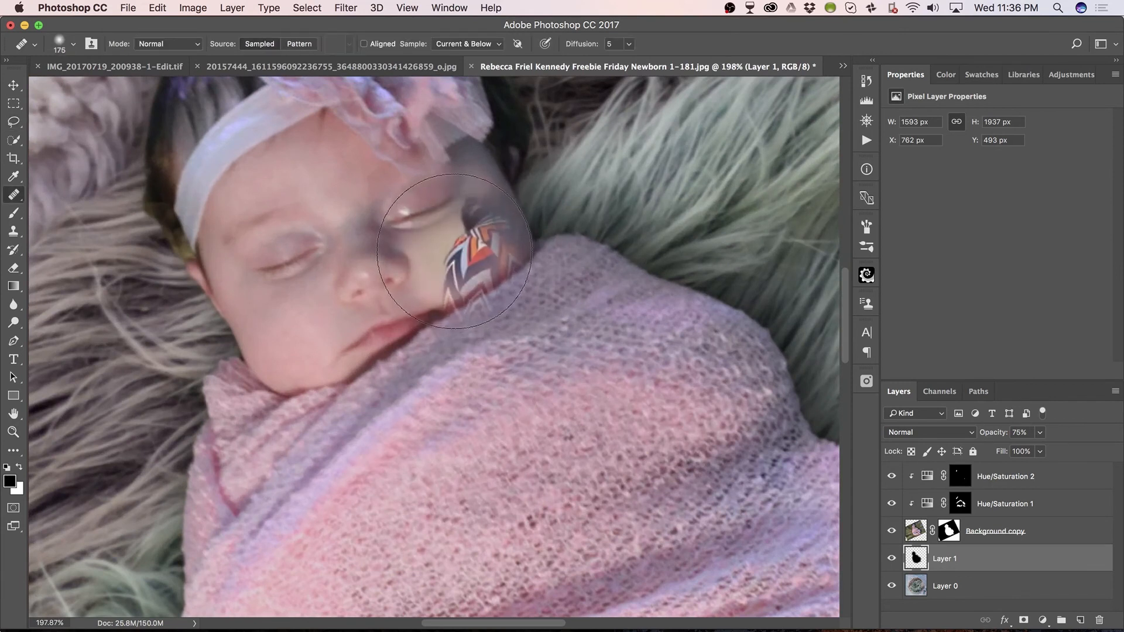
key(bracketleft)
key(bracketleft)
key(bracketleft)
key(bracketleft)
key(bracketleft)
key(bracketleft)
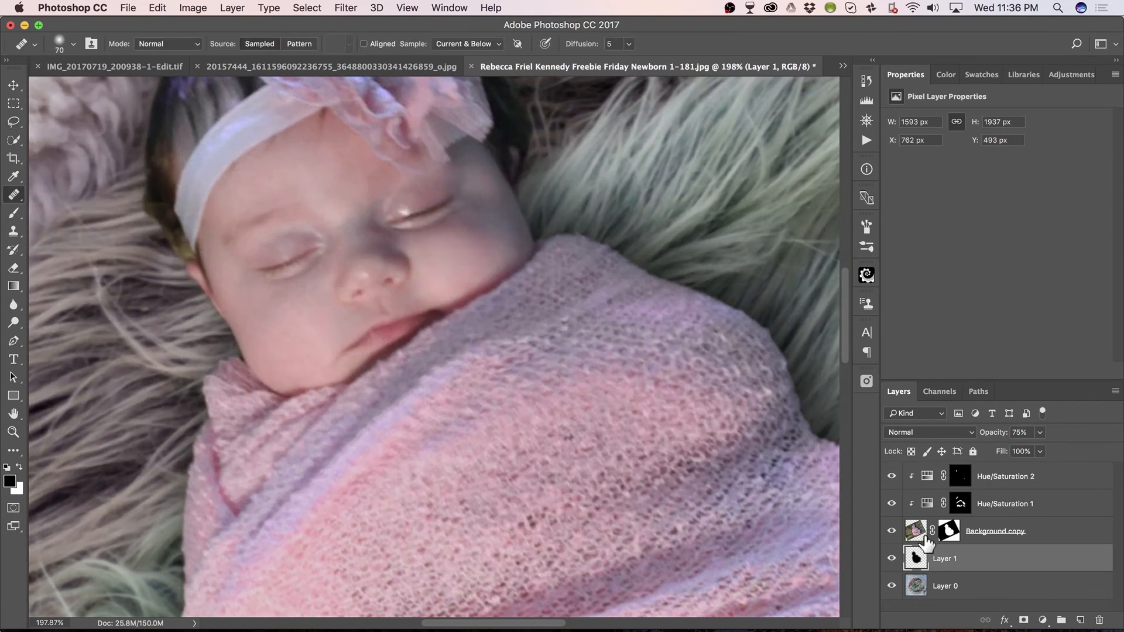
click(918, 529)
key(bracketleft)
key(bracketleft)
key(bracketleft)
key(bracketleft)
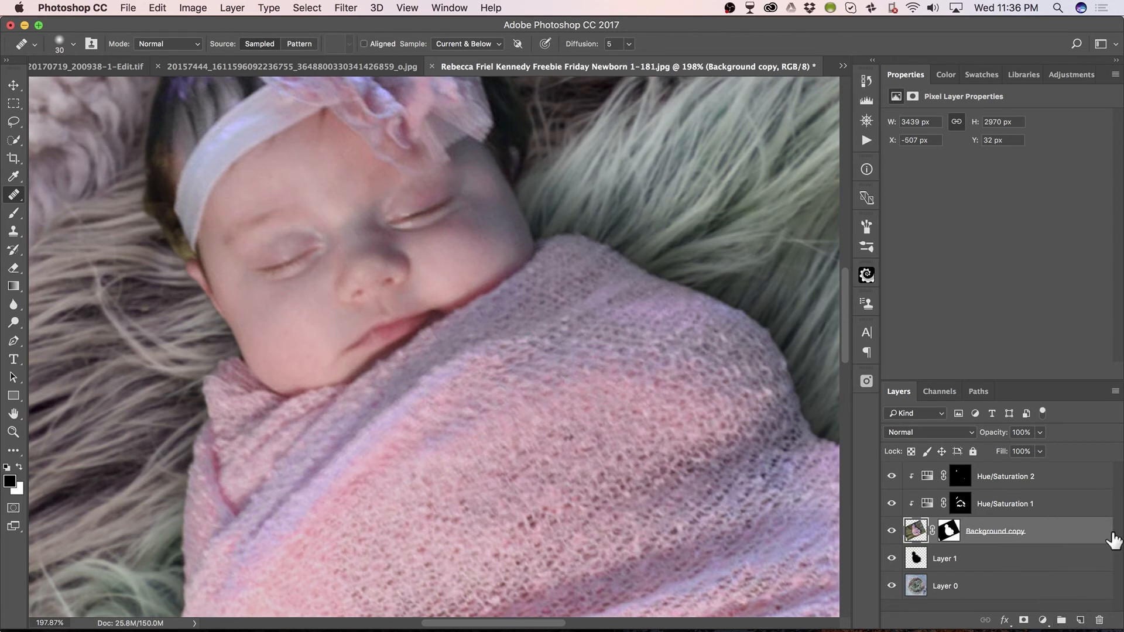
Add a new layer above Hue/Saturation 2 and paint soft black over the eyes, nostrils and mouth with a 100 px brush.
click(1051, 476)
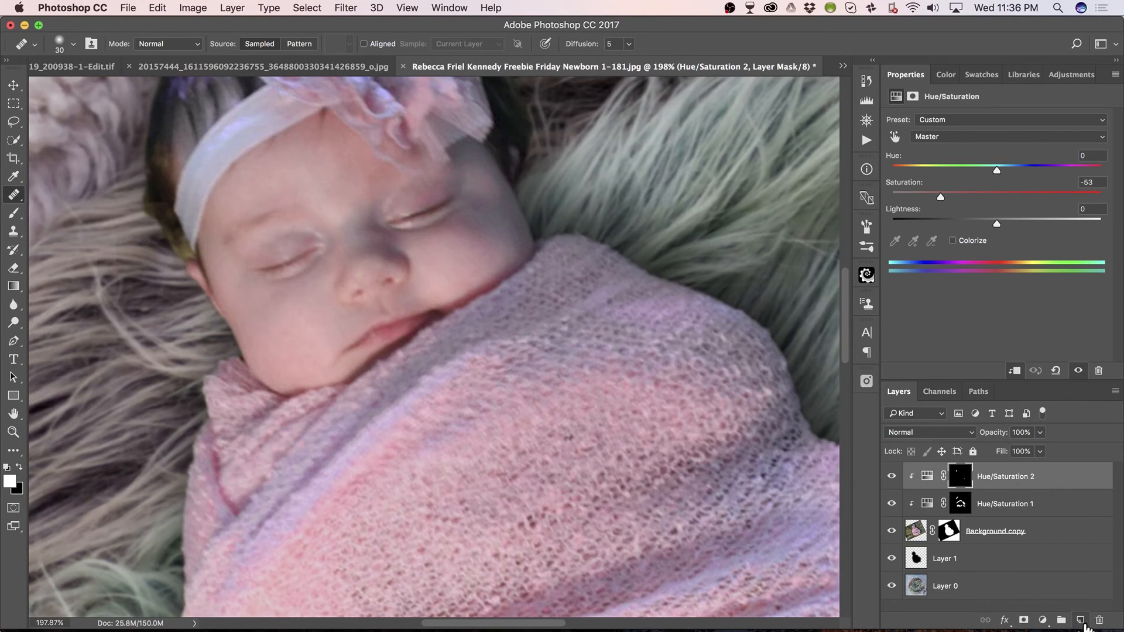
click(1080, 620)
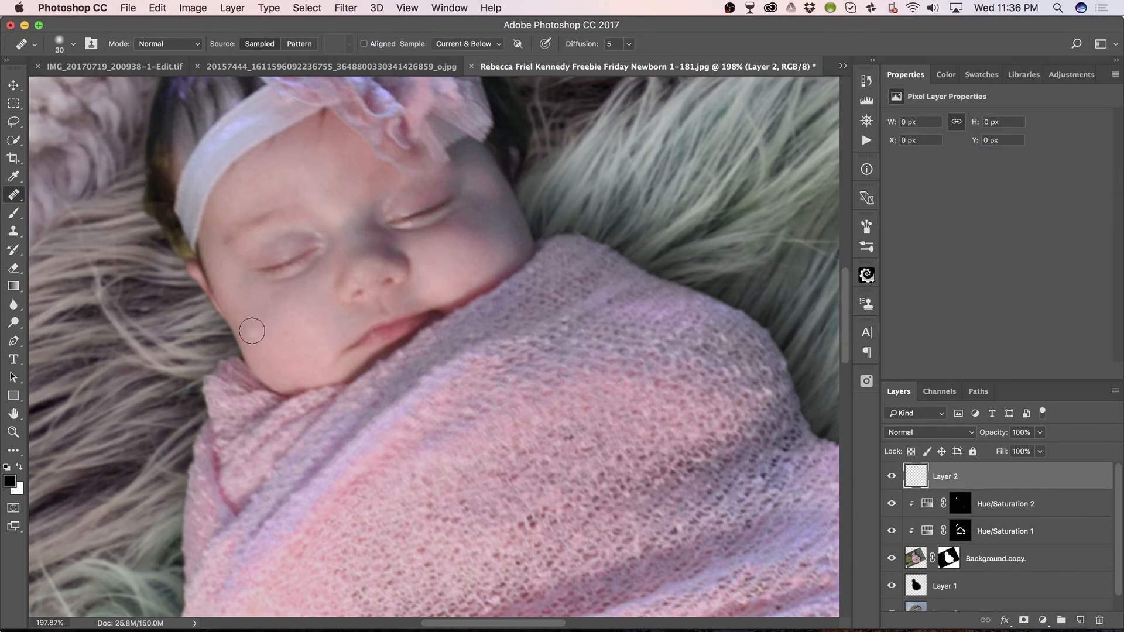
key(b)
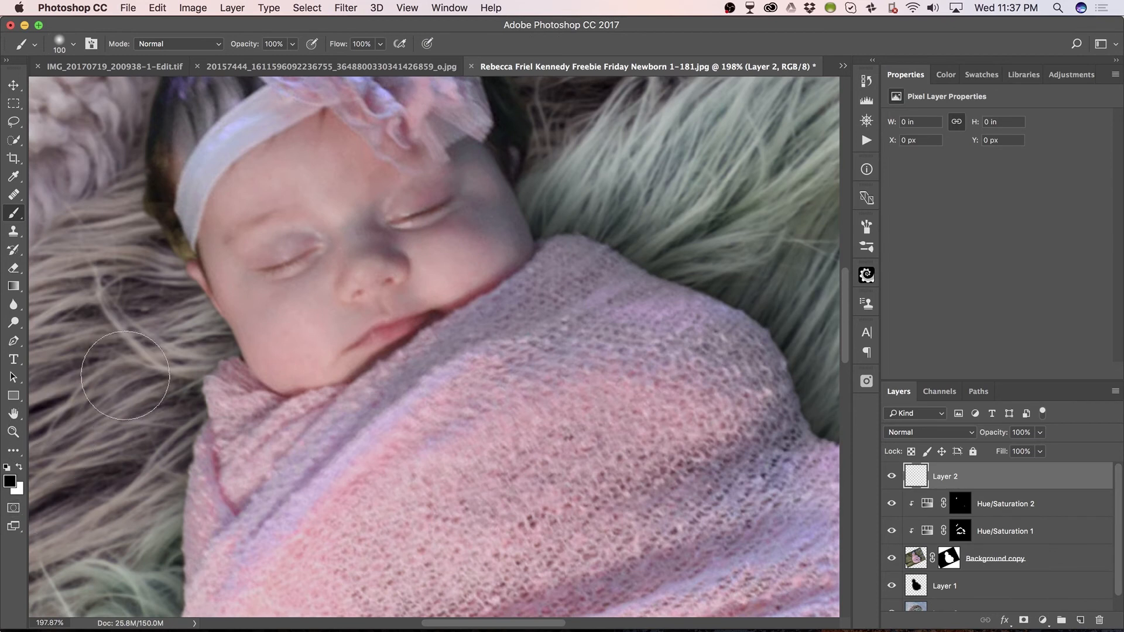
drag(301, 251, 270, 260)
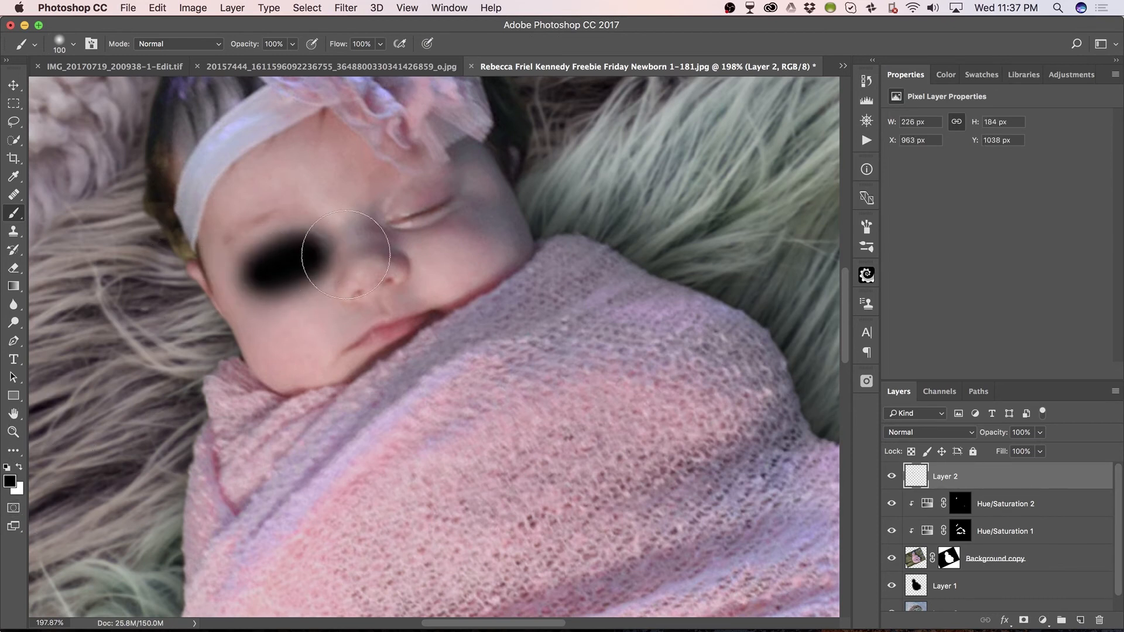
drag(401, 220, 432, 204)
mouse_move(394, 274)
mouse_down()
mouse_move(326, 301)
mouse_move(314, 346)
mouse_move(376, 348)
mouse_move(443, 322)
mouse_move(436, 309)
mouse_up()
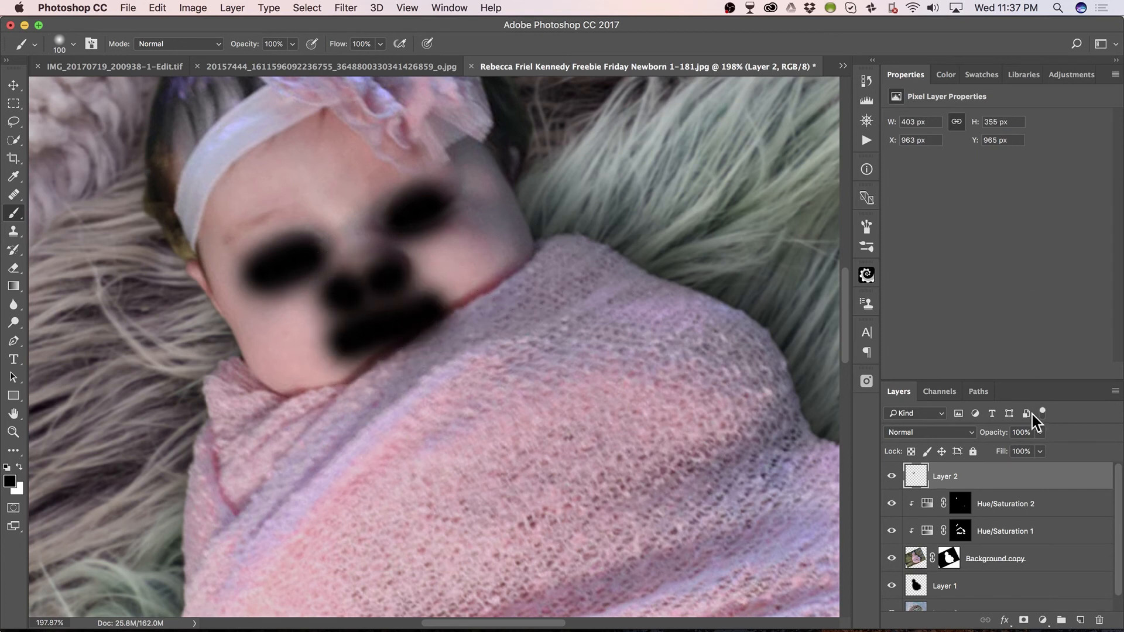
Restrict the black paint to dark tones by splitting the Underlying Layer's white Blend If limit to 92 / 131 in Gray.
double_click(1037, 486)
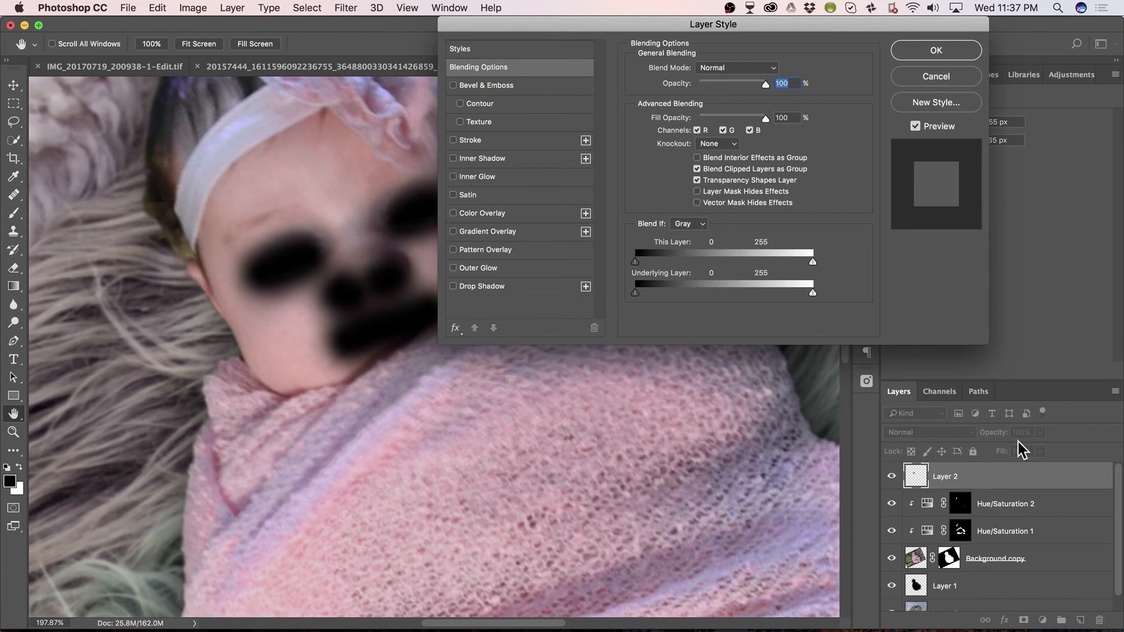
drag(813, 297, 701, 300)
drag(771, 34, 908, 30)
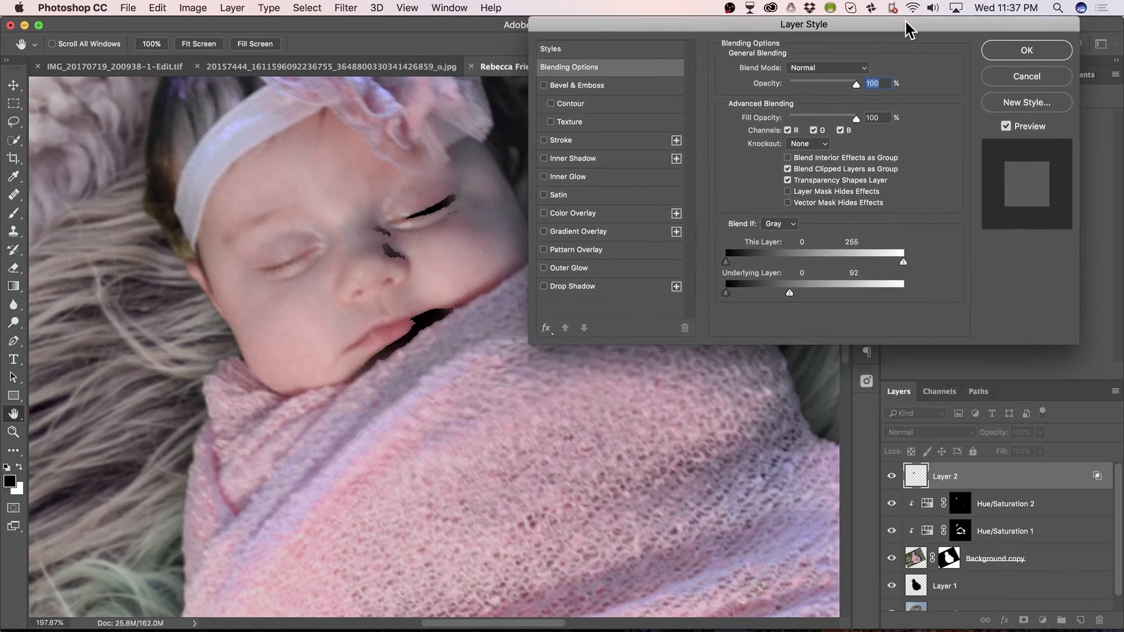
drag(790, 293, 813, 290)
key(alt)
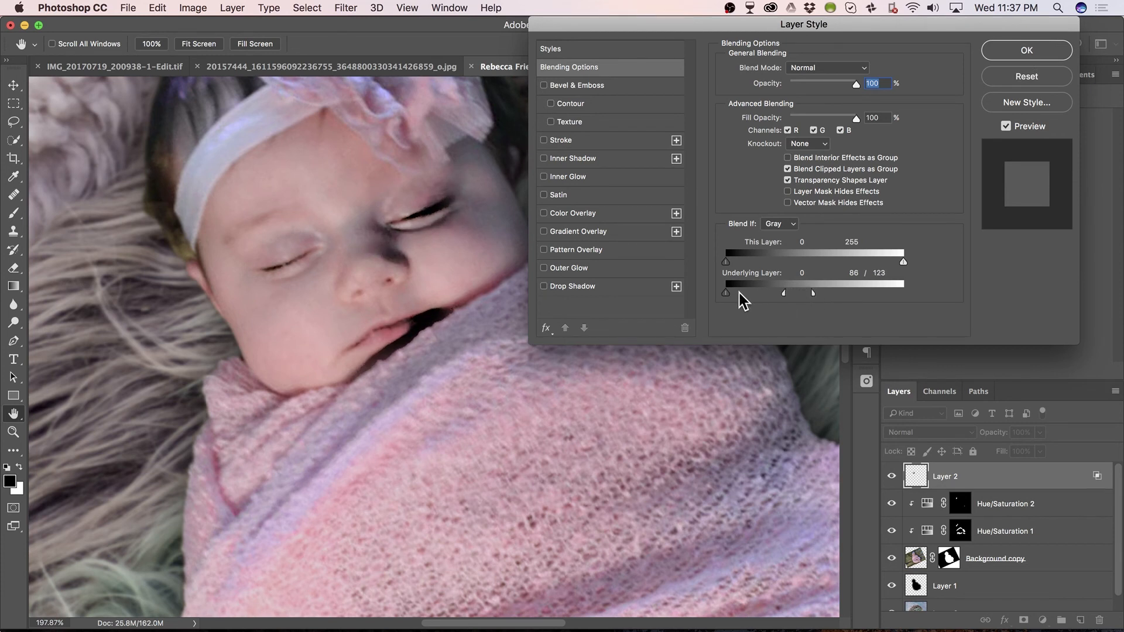
drag(726, 296, 823, 289)
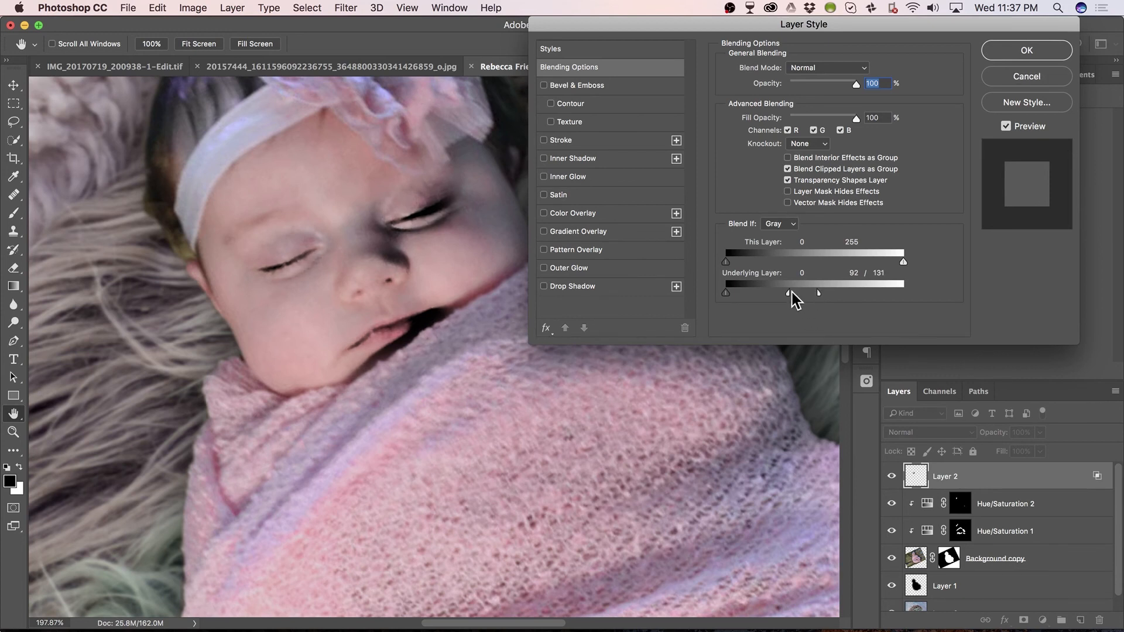
click(1021, 53)
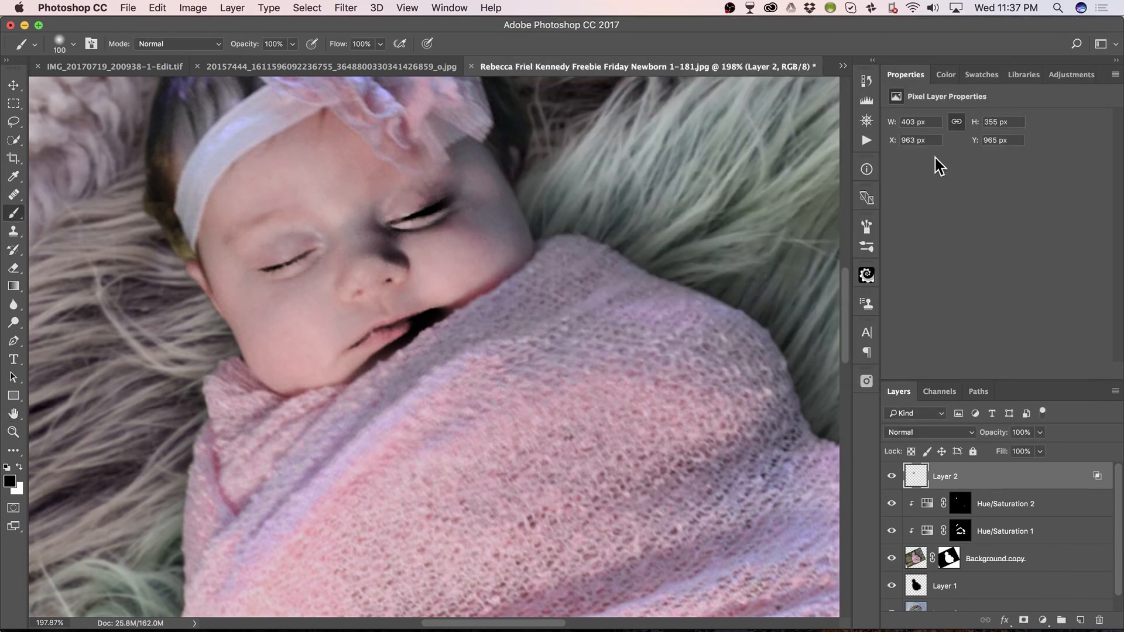
Add a white layer mask to Layer 2 and lower the layer's opacity to 25%.
click(1023, 620)
mouse_move(996, 435)
mouse_down()
mouse_move(957, 448)
mouse_move(990, 438)
mouse_up()
drag(983, 436, 991, 441)
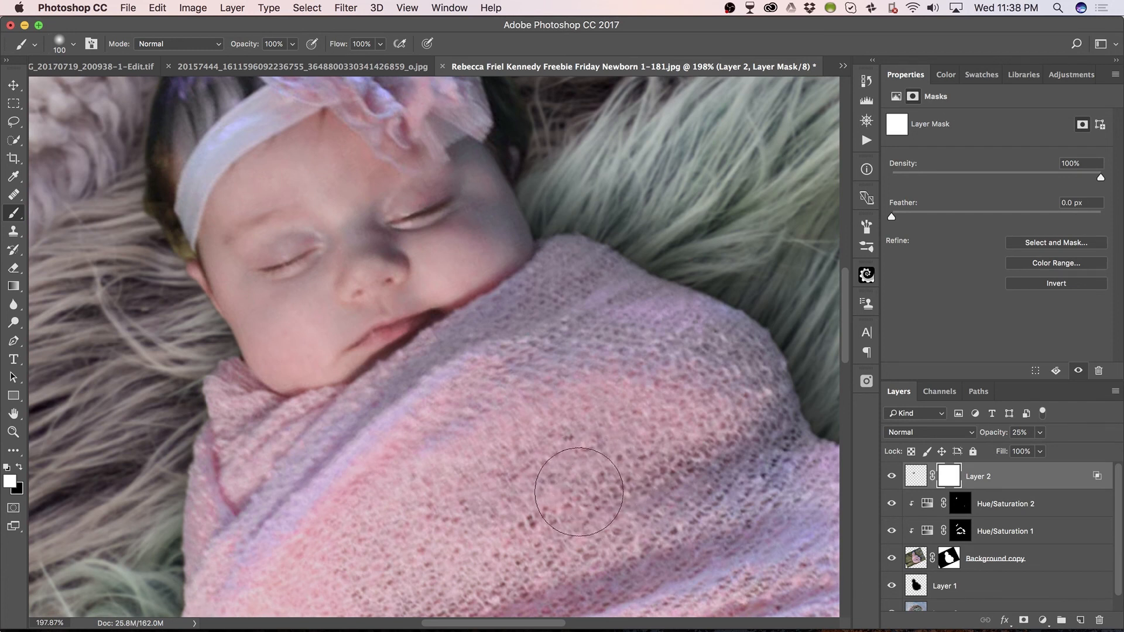
Mask out the darkening along the wrap's edge below the mouth with a 60 px black brush.
key(bracketleft)
key(bracketleft)
key(bracketleft)
key(x)
key(bracketleft)
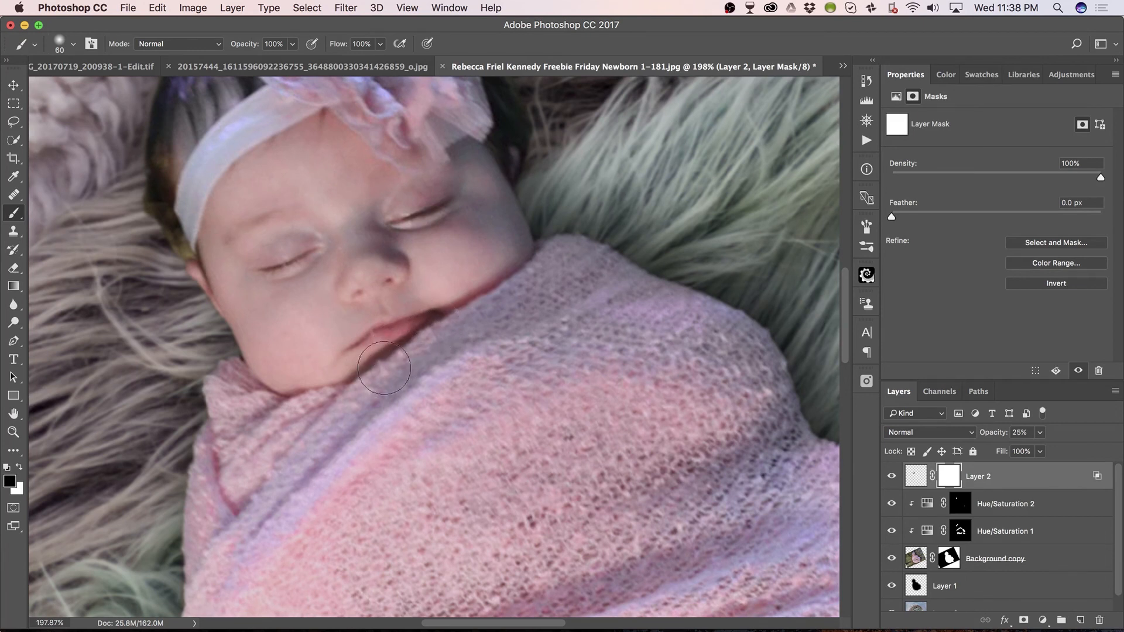
mouse_move(390, 352)
mouse_down()
mouse_move(451, 319)
mouse_move(406, 350)
mouse_move(353, 353)
mouse_up()
Mask out the darkening beside the nose and at the inner corners of the eyes with a 25 px black brush.
key(x)
key(x)
key(bracketleft)
key(bracketleft)
key(bracketleft)
key(bracketleft)
key(bracketleft)
key(bracketleft)
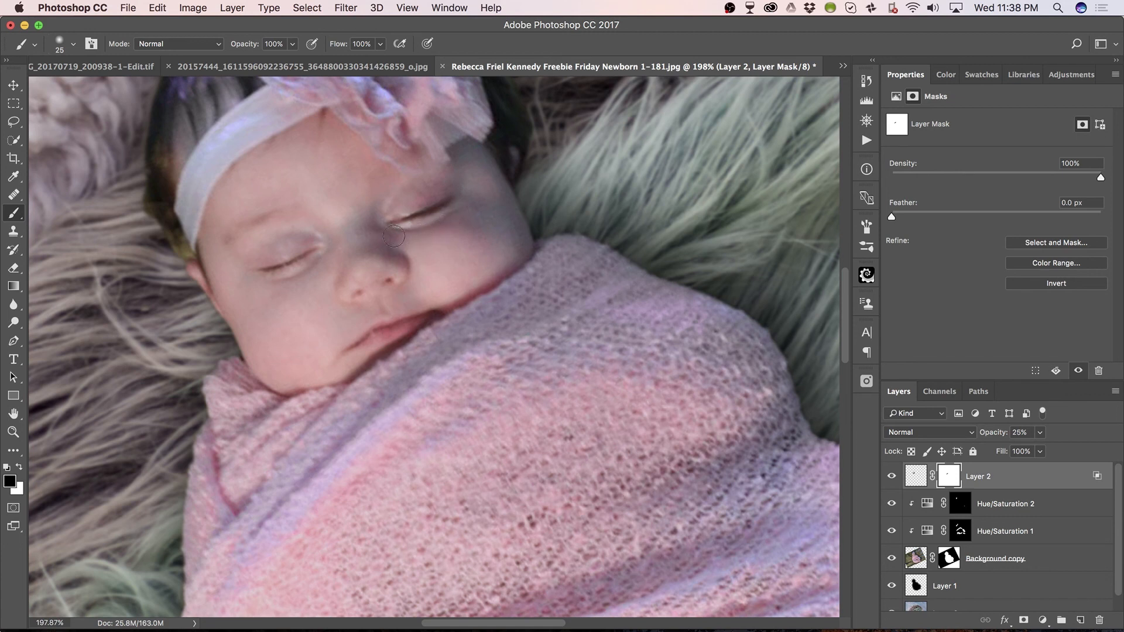
mouse_move(332, 264)
mouse_down()
mouse_move(286, 289)
mouse_move(315, 271)
mouse_move(331, 235)
mouse_move(324, 224)
mouse_move(279, 233)
mouse_move(384, 202)
mouse_move(416, 180)
mouse_move(367, 219)
mouse_up()
mouse_move(407, 261)
mouse_down()
mouse_move(377, 245)
mouse_move(431, 250)
mouse_move(430, 232)
mouse_up()
Compare the face with Layer 2 hidden and shown, and examine the darkened eyes, nose and mouth up close and in the full composite.
scroll(266, 224, down, 10)
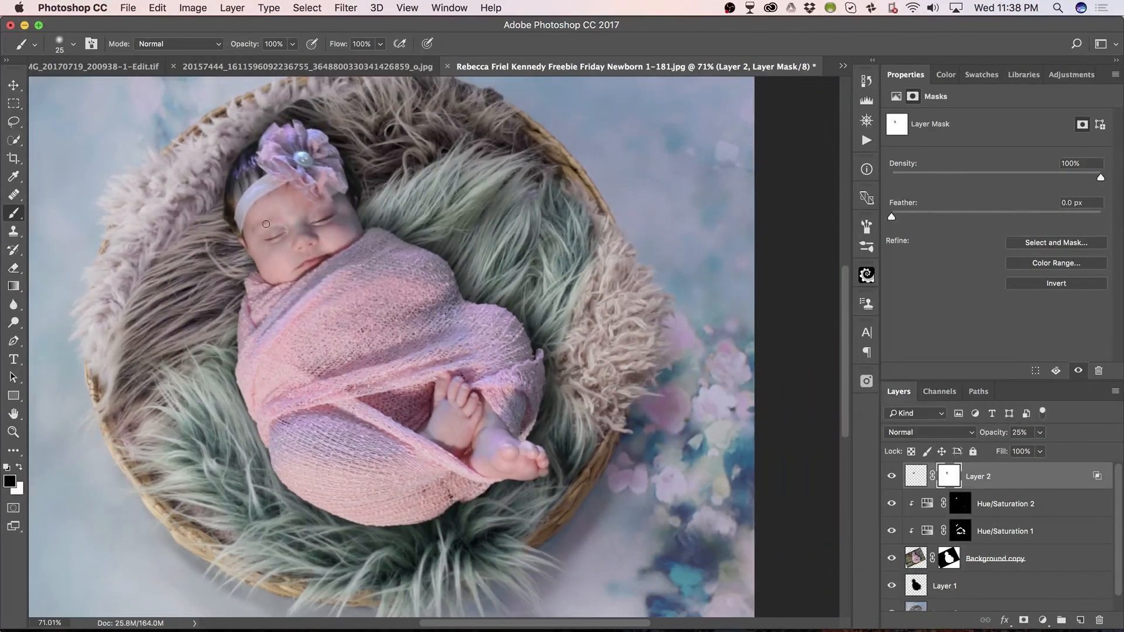
scroll(266, 224, down, 1)
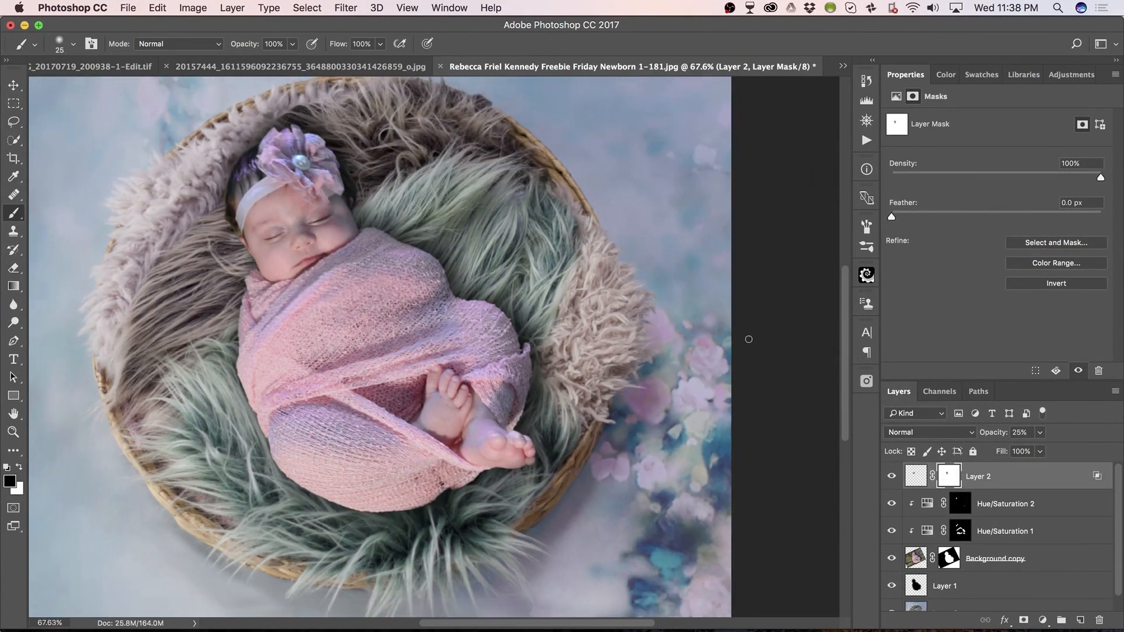
click(891, 478)
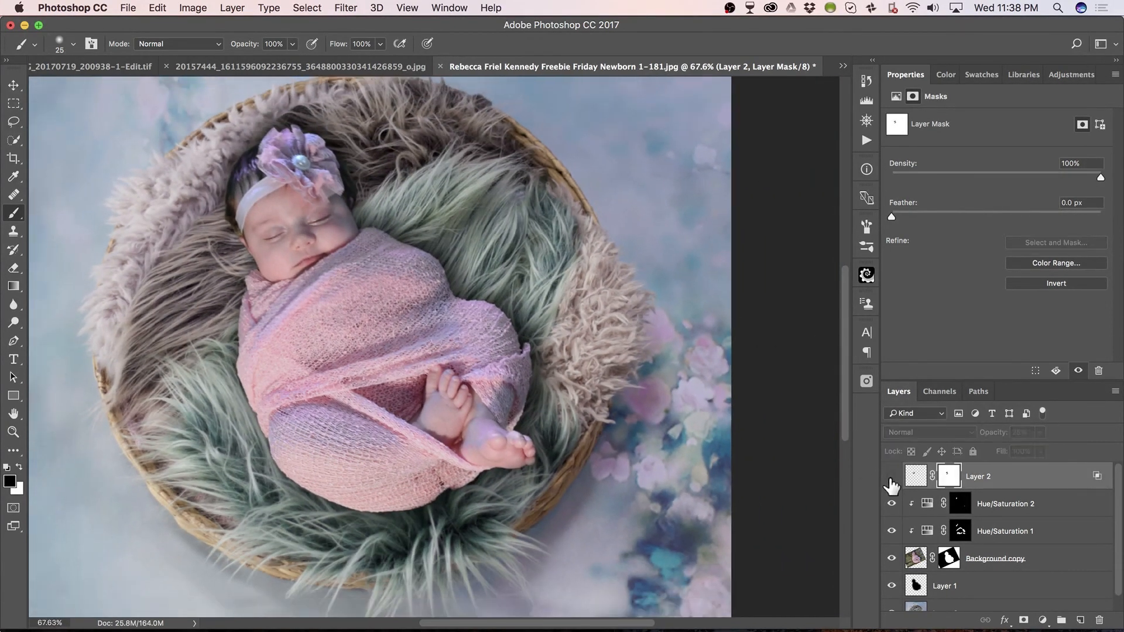
click(891, 479)
click(892, 479)
click(893, 479)
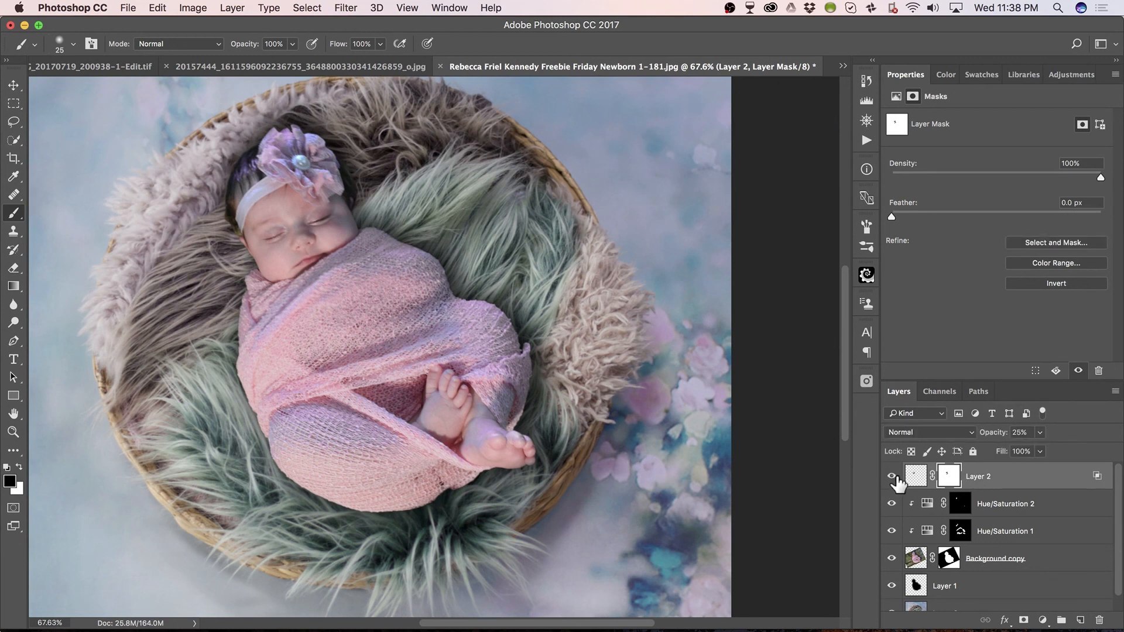
click(890, 478)
click(891, 477)
key(z)
mouse_move(276, 259)
mouse_down()
mouse_move(369, 230)
mouse_move(429, 238)
mouse_move(415, 244)
mouse_up()
key(b)
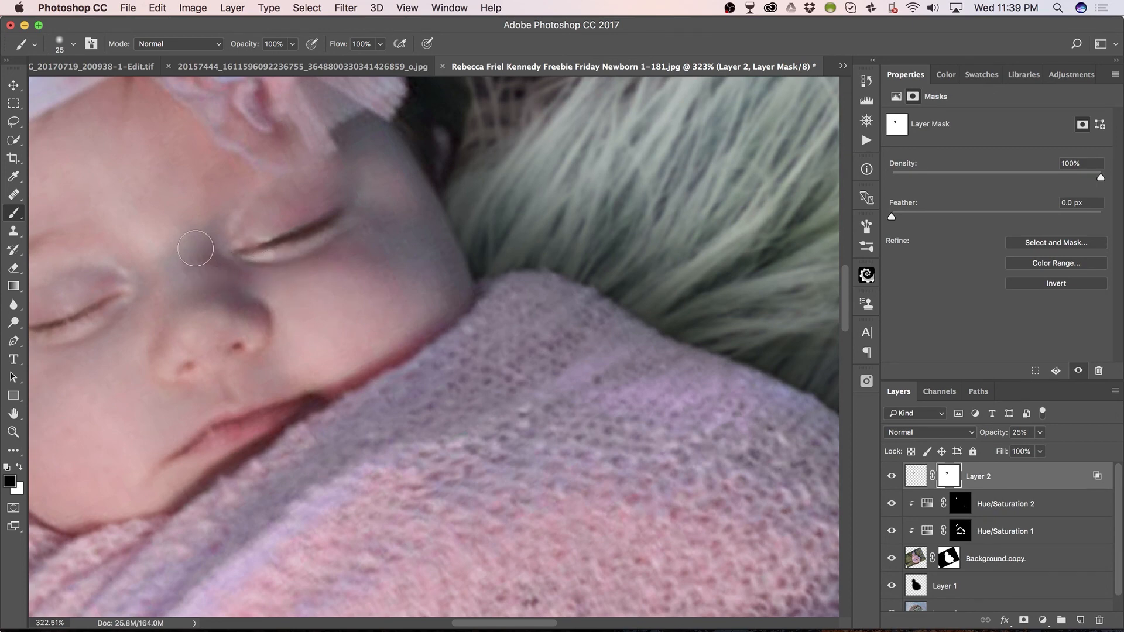
key(super+0)
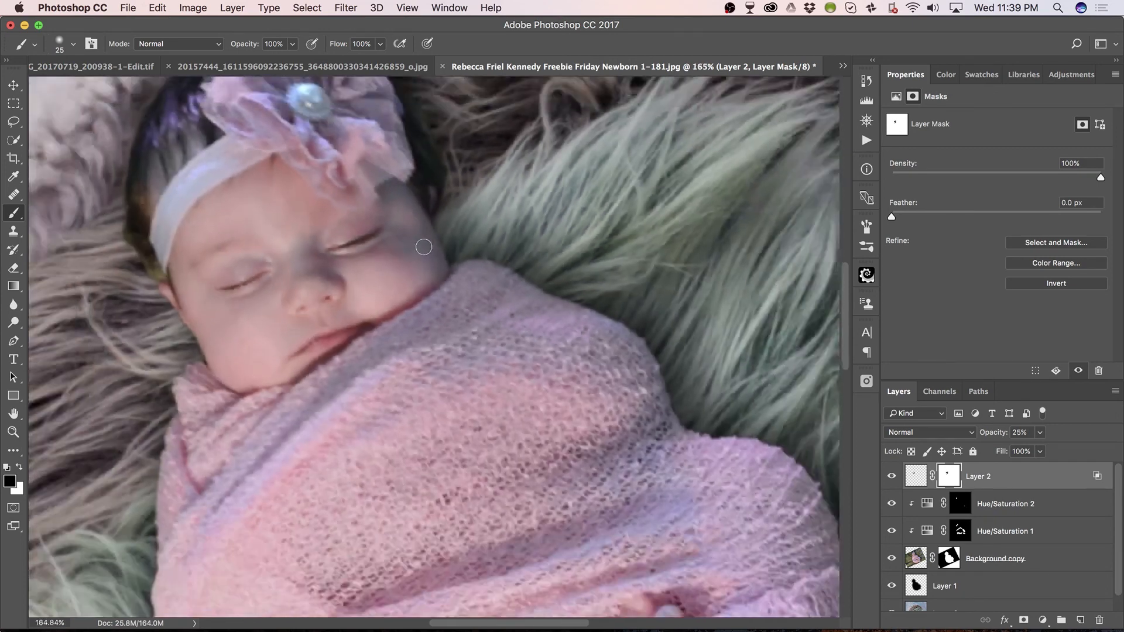
scroll(424, 247, down, 1)
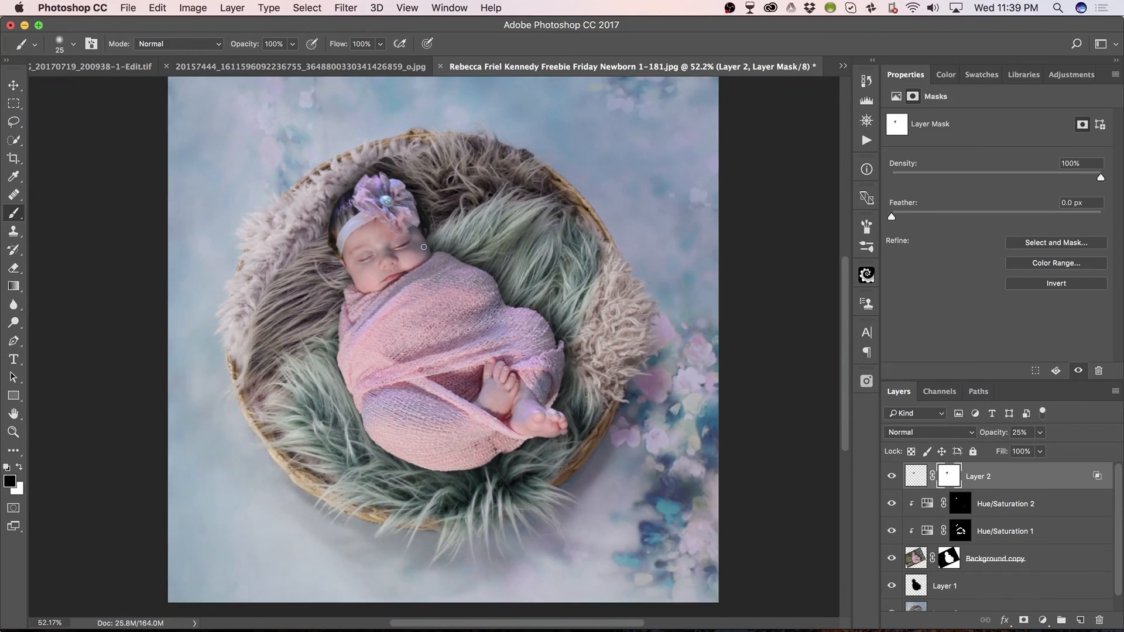